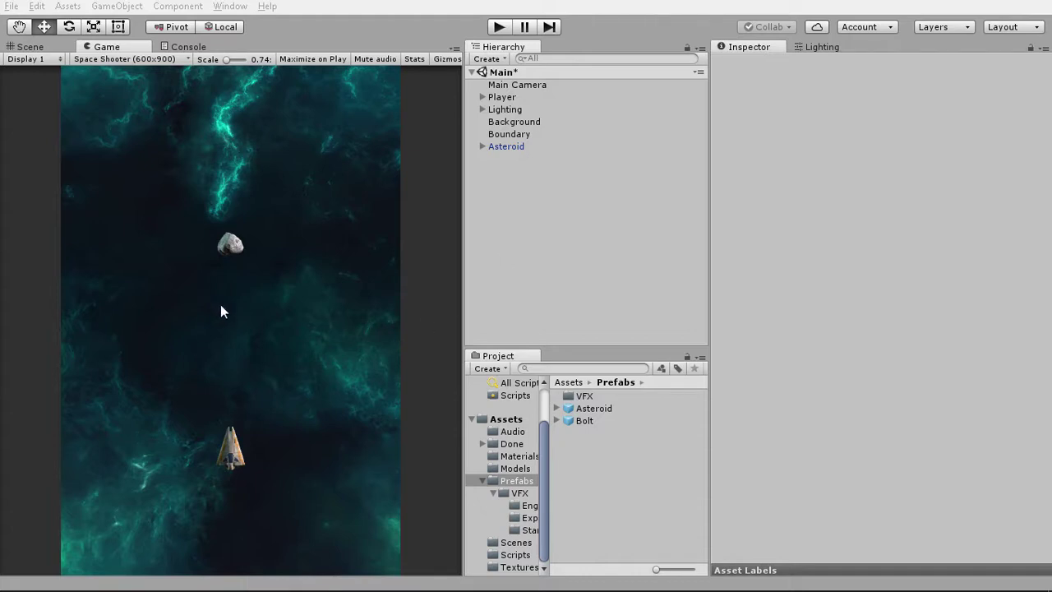
Step: Create an empty object named Game Controller and reset its transform to the origin
right_click(514, 203)
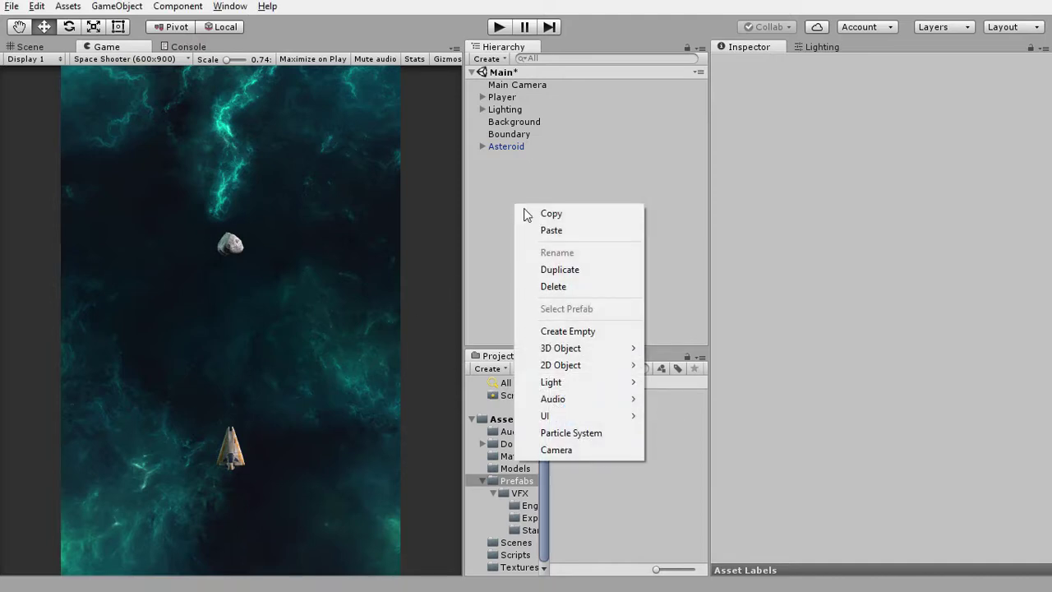
click(587, 332)
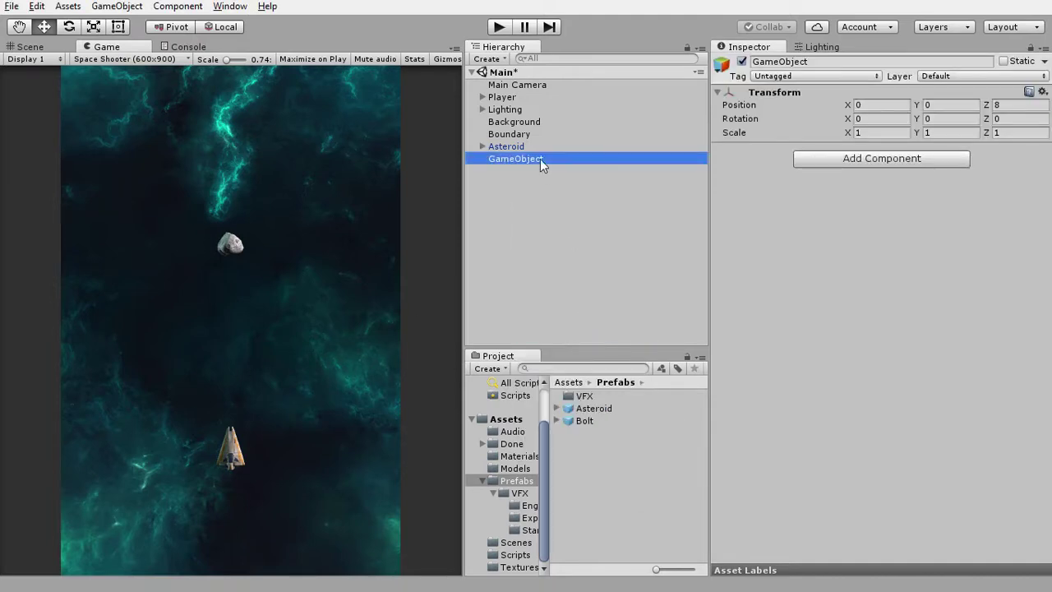
click(540, 158)
text(Game)
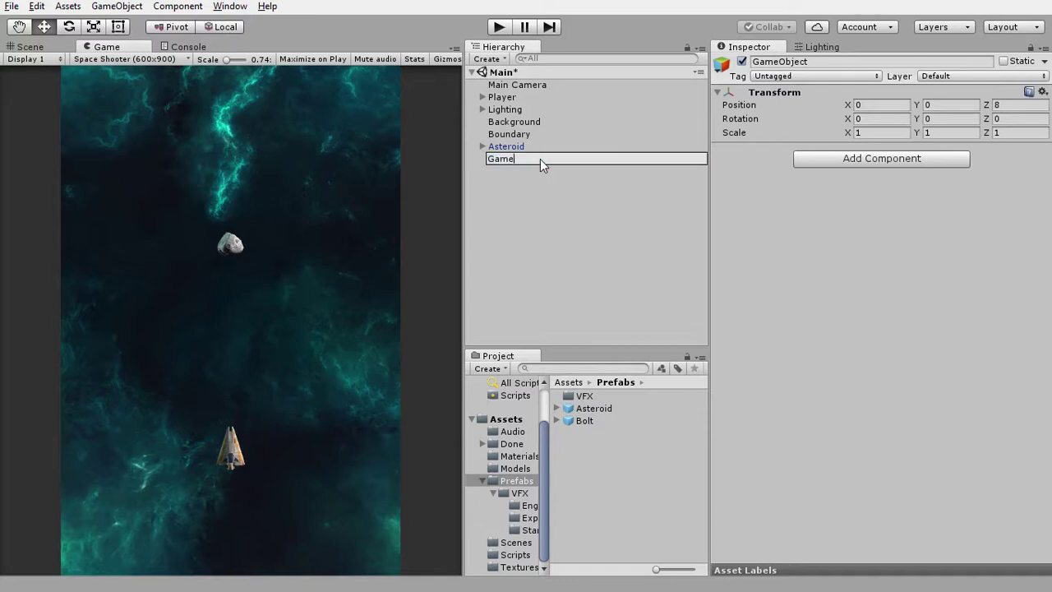
text(er)
key(Return)
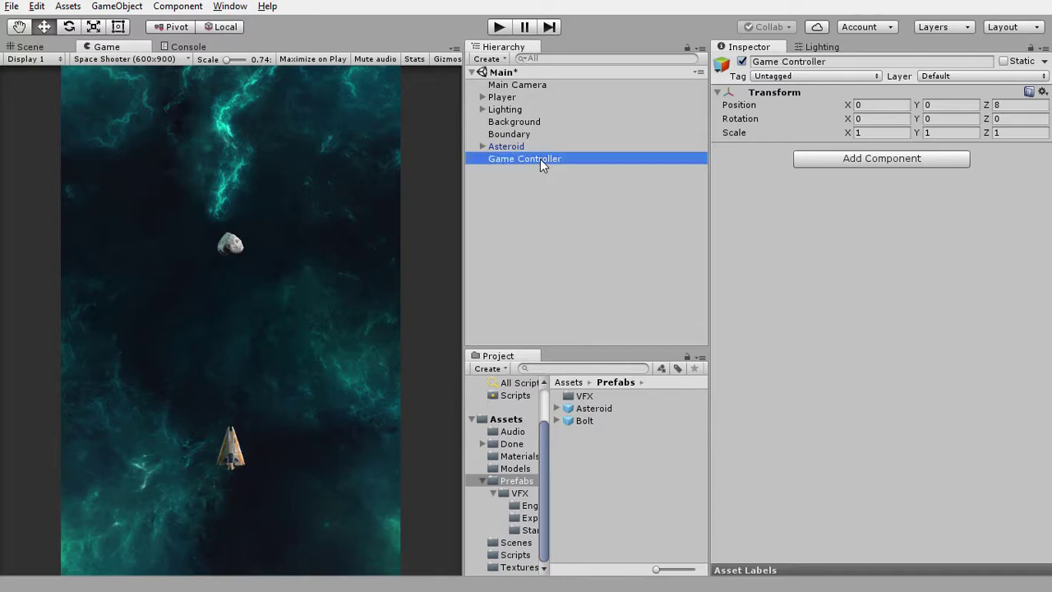
click(1042, 91)
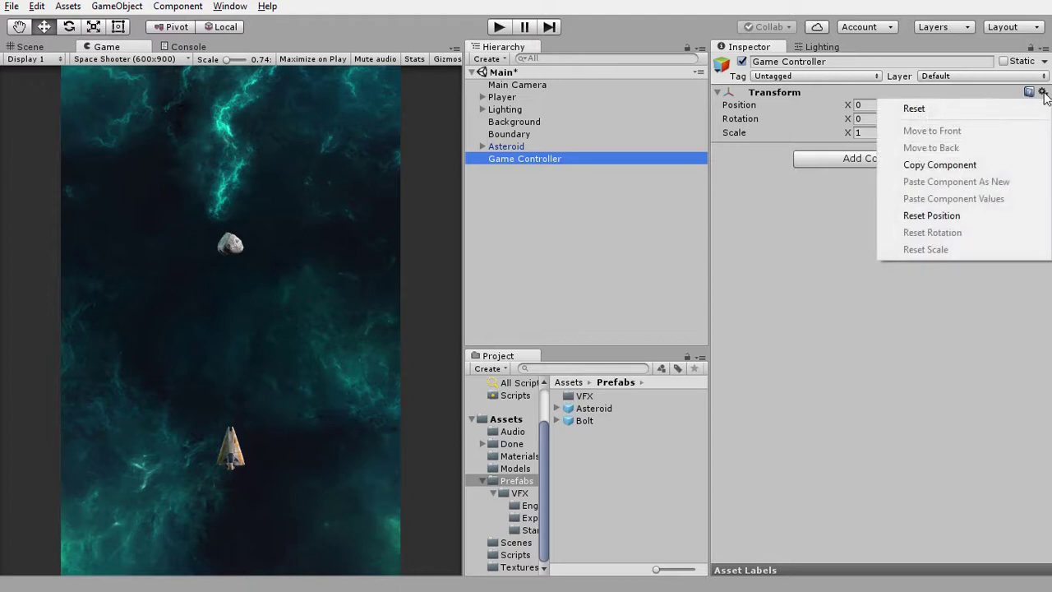
click(992, 108)
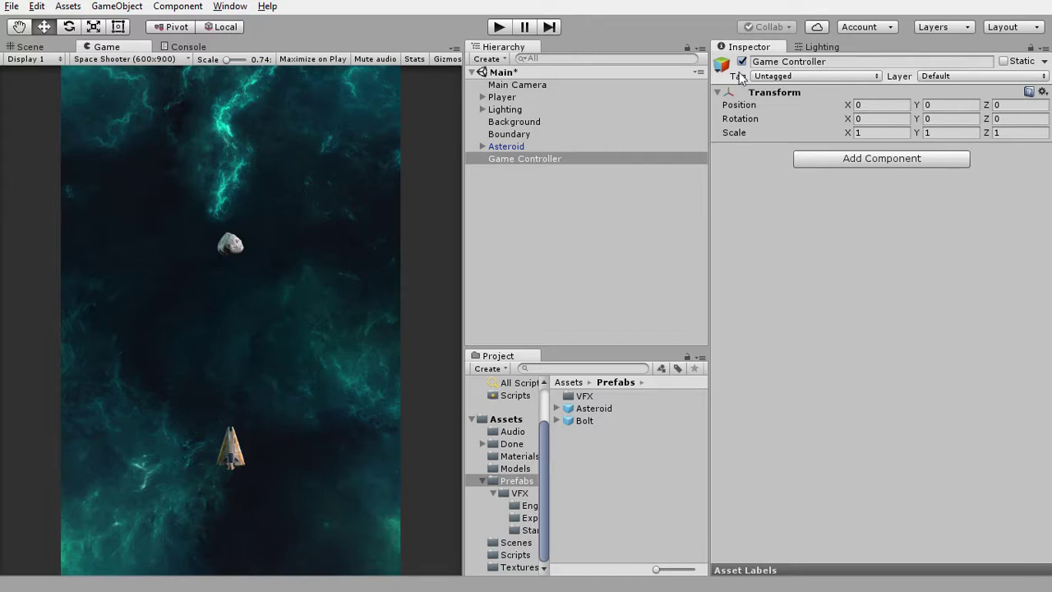
Step: Tag the Game Controller object as GameController and show the Scripts folder
click(754, 76)
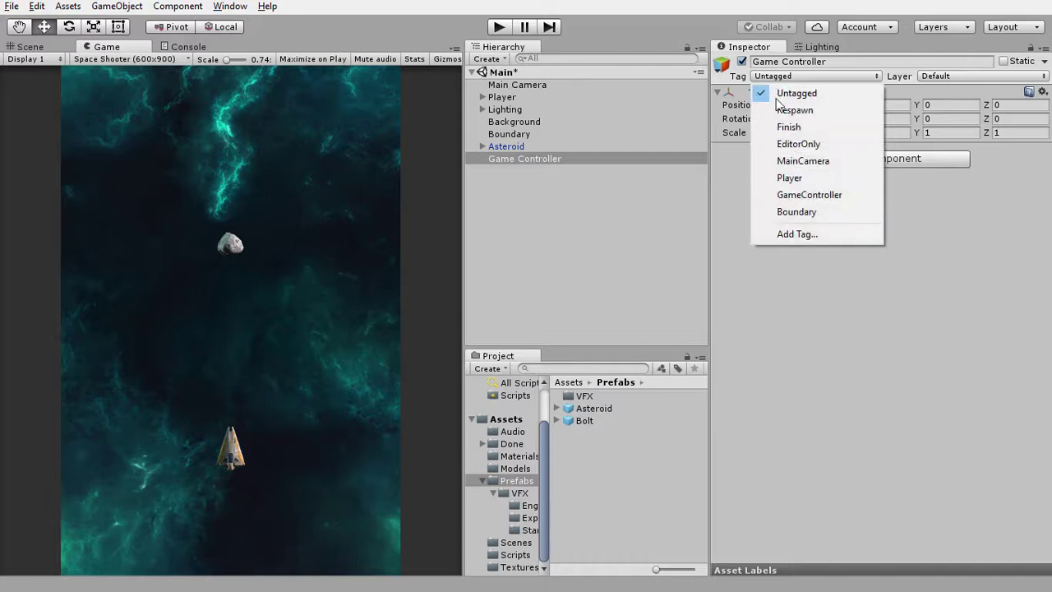
click(806, 197)
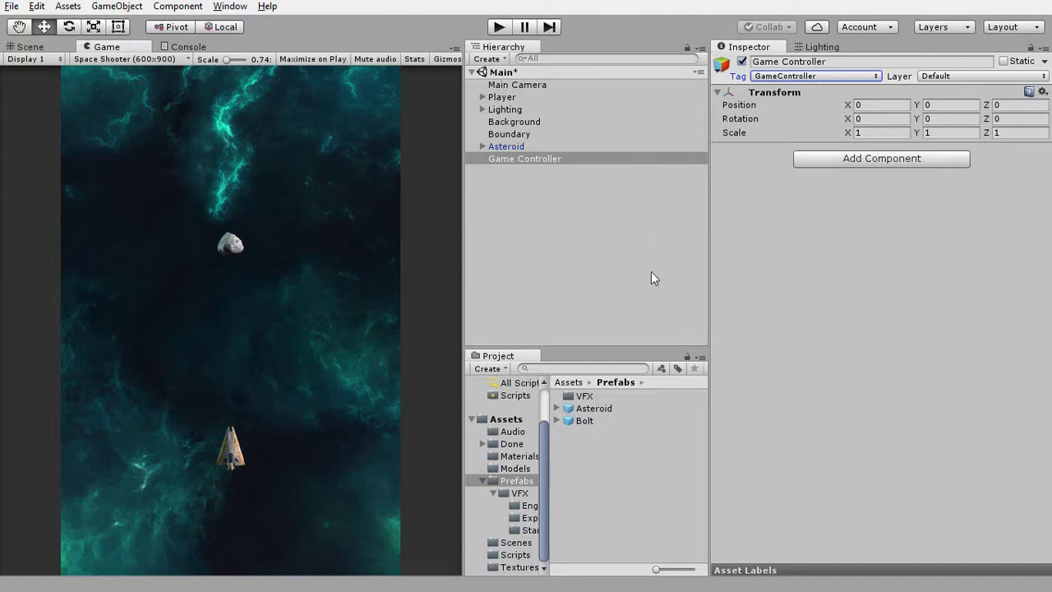
click(516, 554)
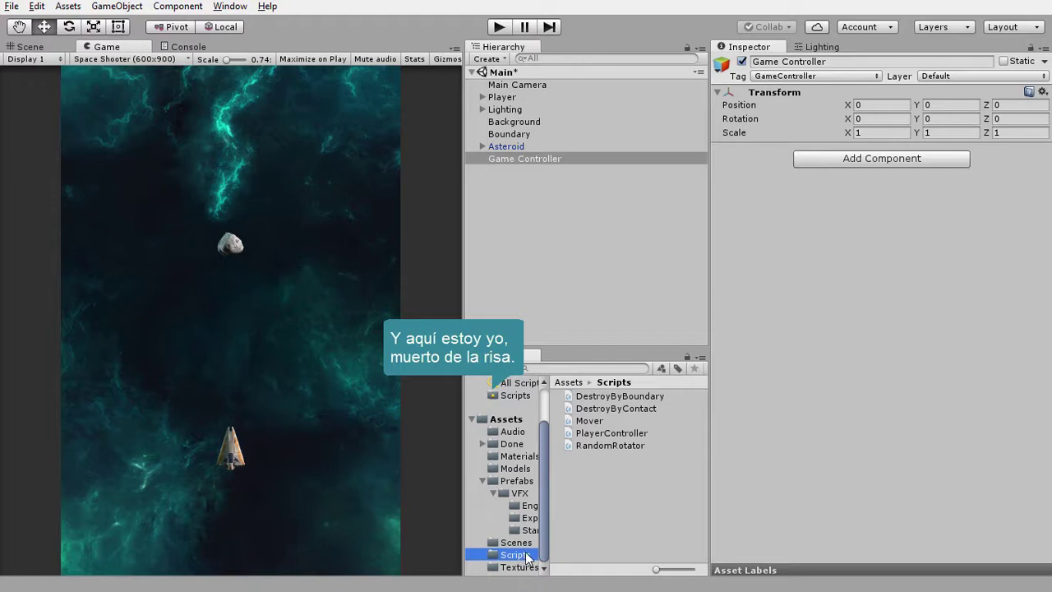
Step: Create a C# script named GameController and drag it onto the Game Controller object
right_click(584, 477)
mouse_move(765, 197)
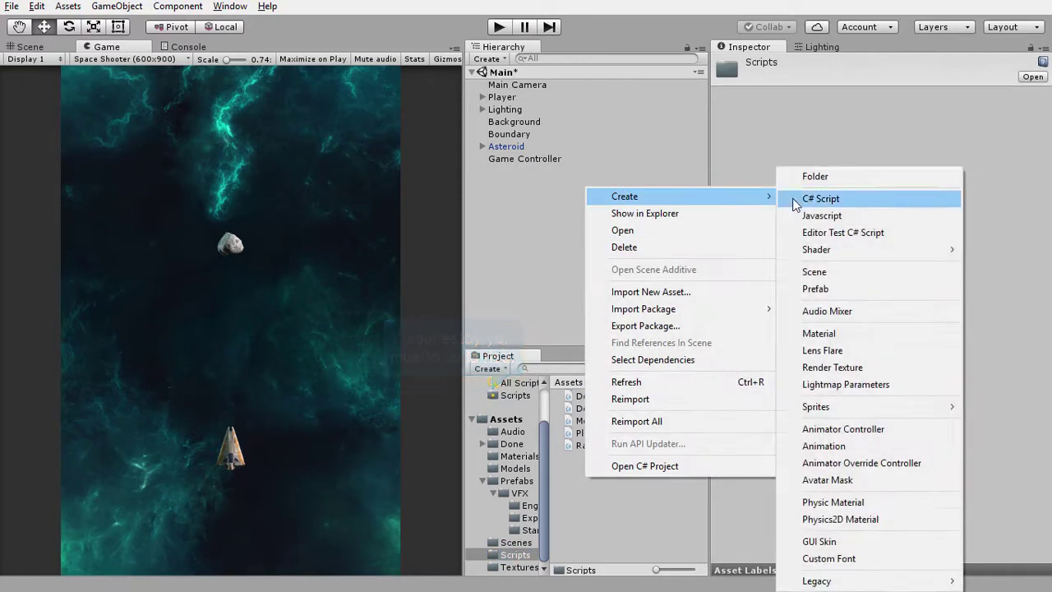
click(796, 200)
text(Game)
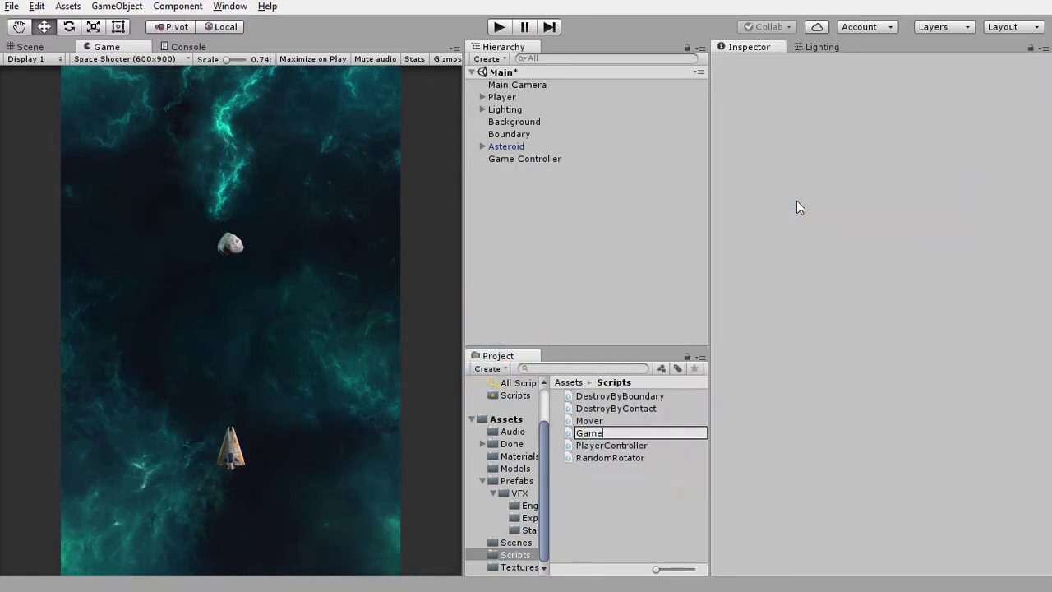
text(Controller)
key(Return)
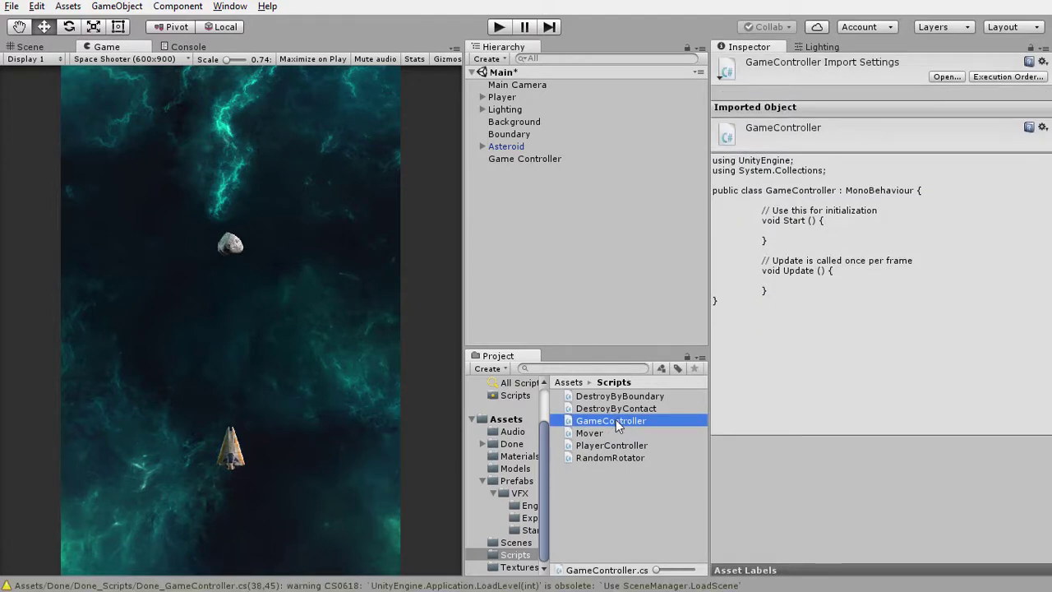
drag(617, 423, 523, 160)
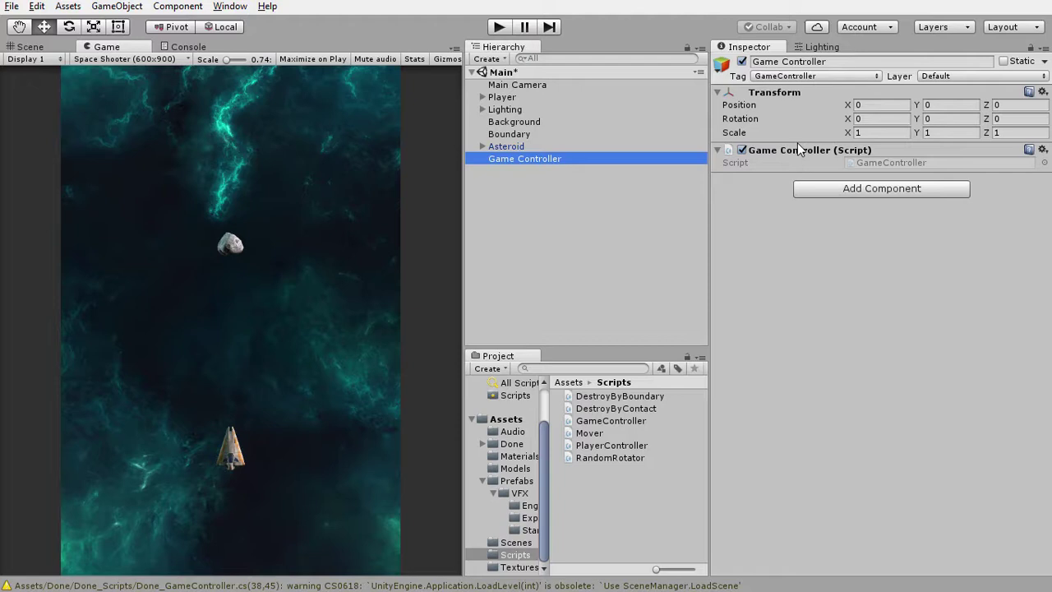
Step: Open GameController.cs, reload the project, and delete both template comment lines
double_click(878, 164)
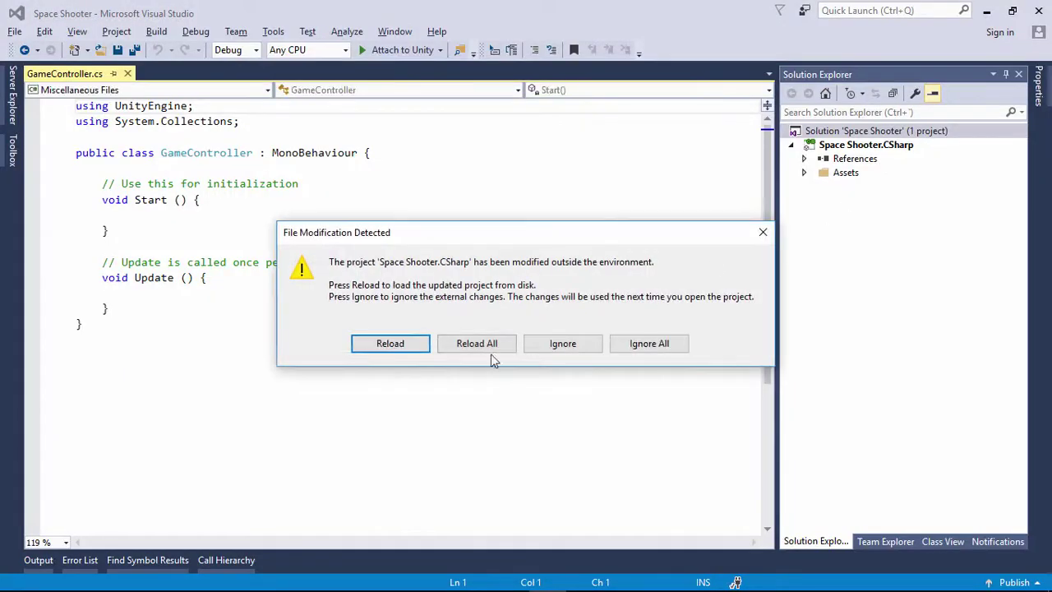
click(486, 345)
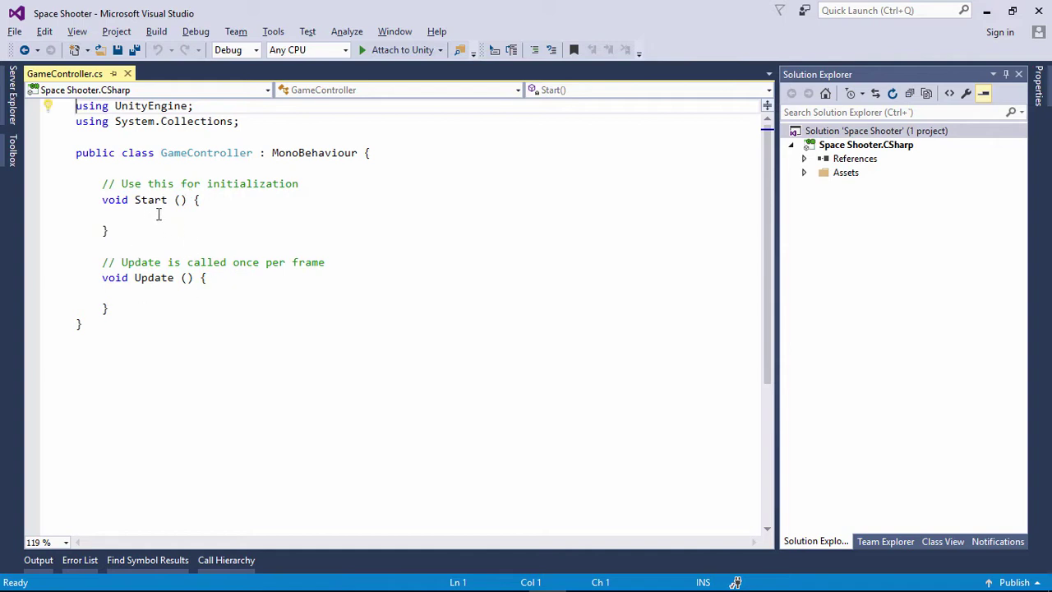
click(305, 183)
key(shift+Home)
key(shift+Home)
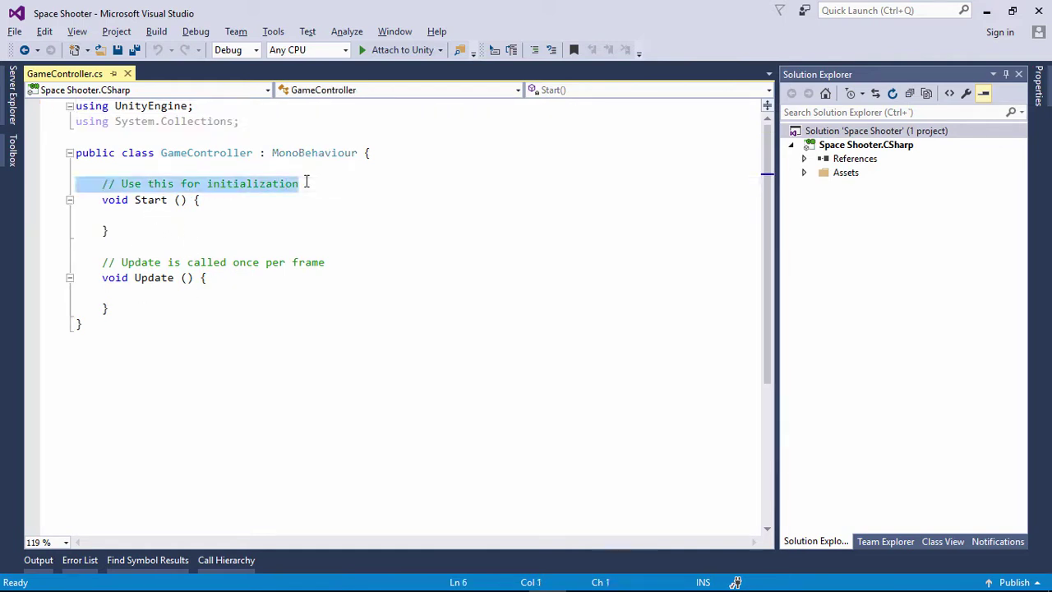
key(BackSpace)
click(325, 263)
key(shift+Home)
key(shift+Home)
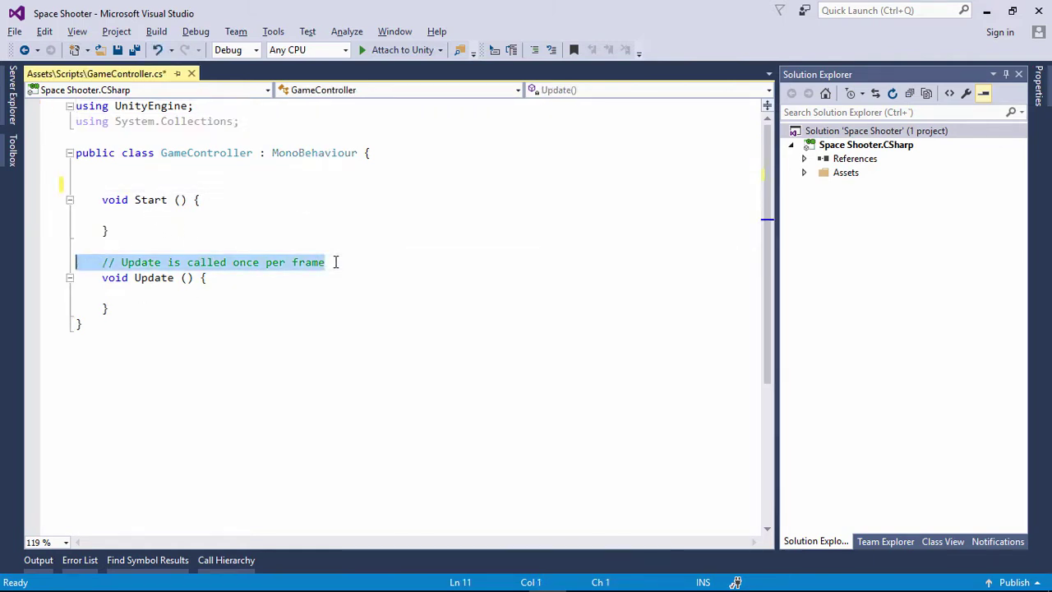
key(BackSpace)
key(BackSpace)
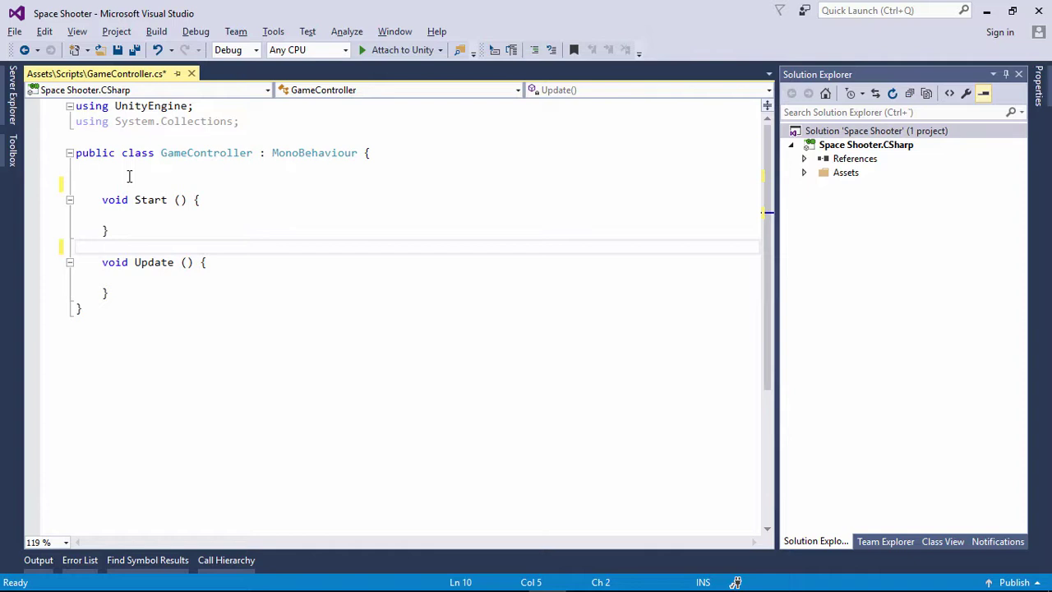
Step: Declare 'public GameObject hazard;' under the class declaration and save the script
click(129, 176)
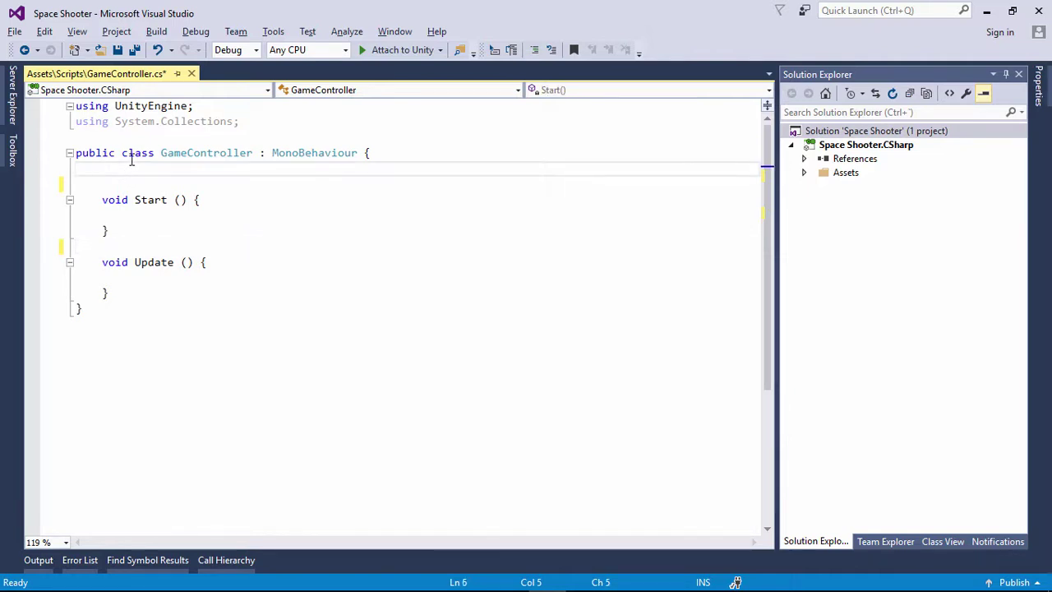
key(Return)
text(public G)
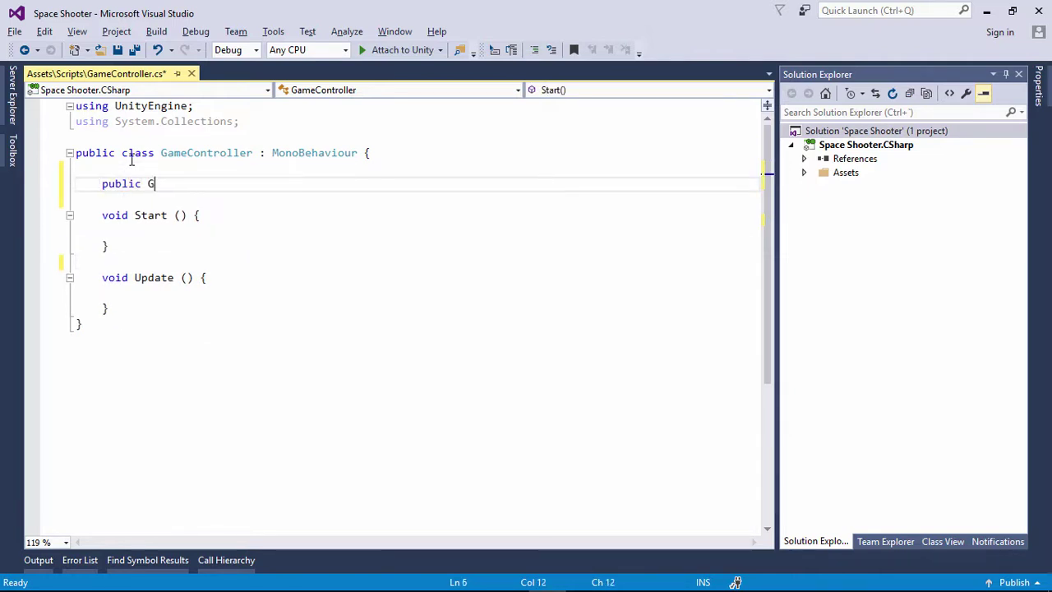
text(ame)
key(Tab)
key(BackSpace)
key(BackSpace)
key(BackSpace)
key(BackSpace)
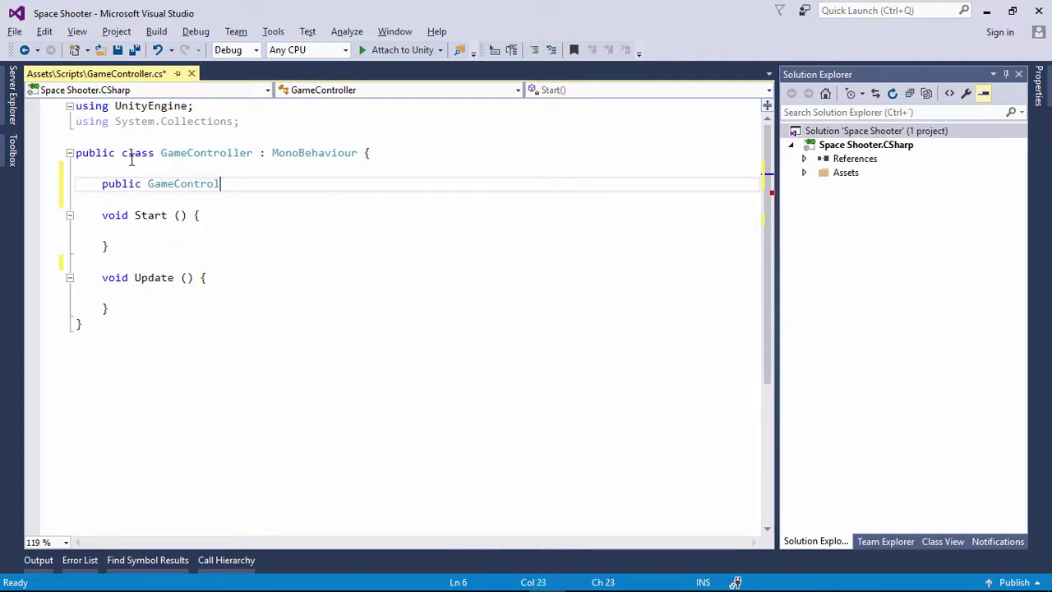
key(BackSpace)
key(BackSpace)
key(BackSpace)
key(BackSpace)
key(BackSpace)
key(BackSpace)
text(Obj)
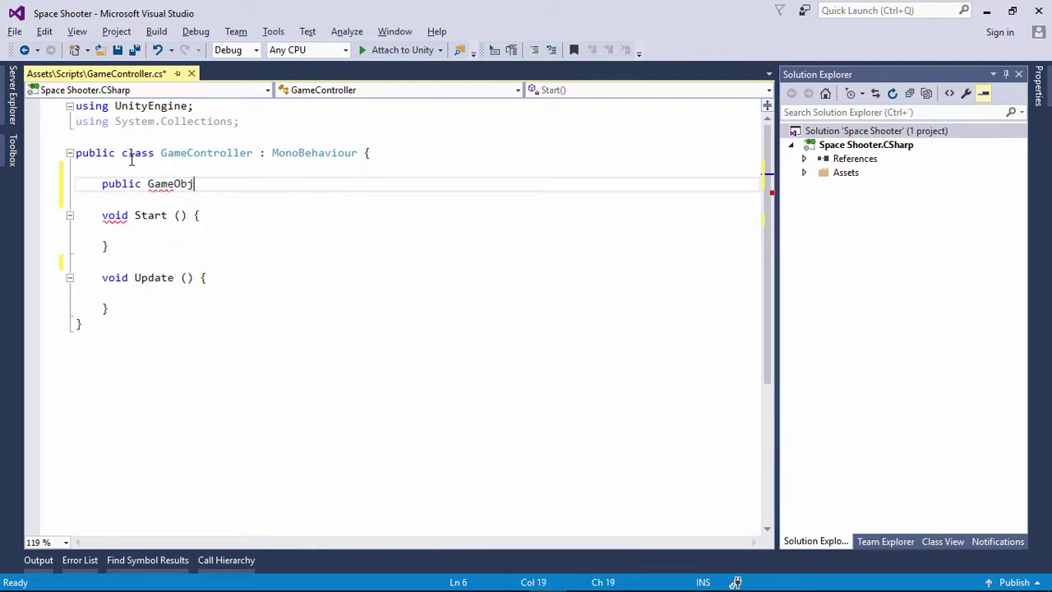
text(ect)
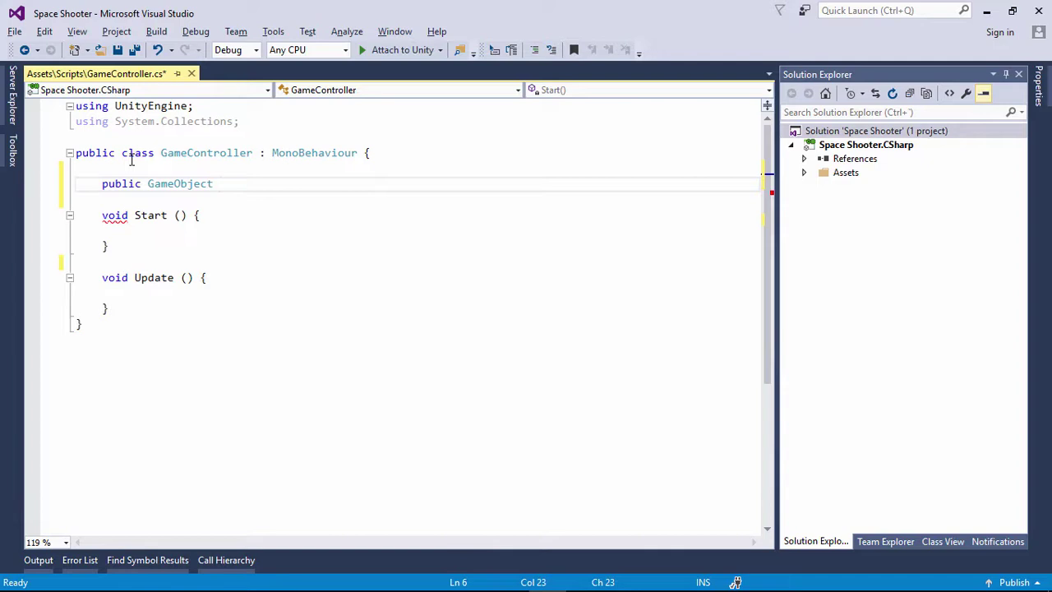
text( hazards)
key(BackSpace)
text(;)
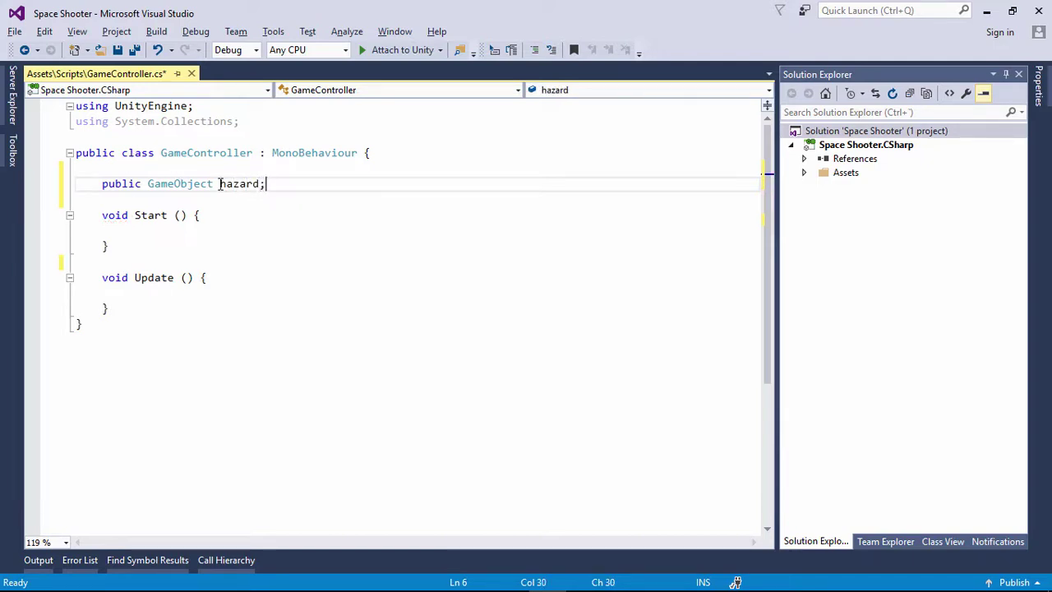
mouse_move(238, 183)
click(233, 186)
double_click(232, 186)
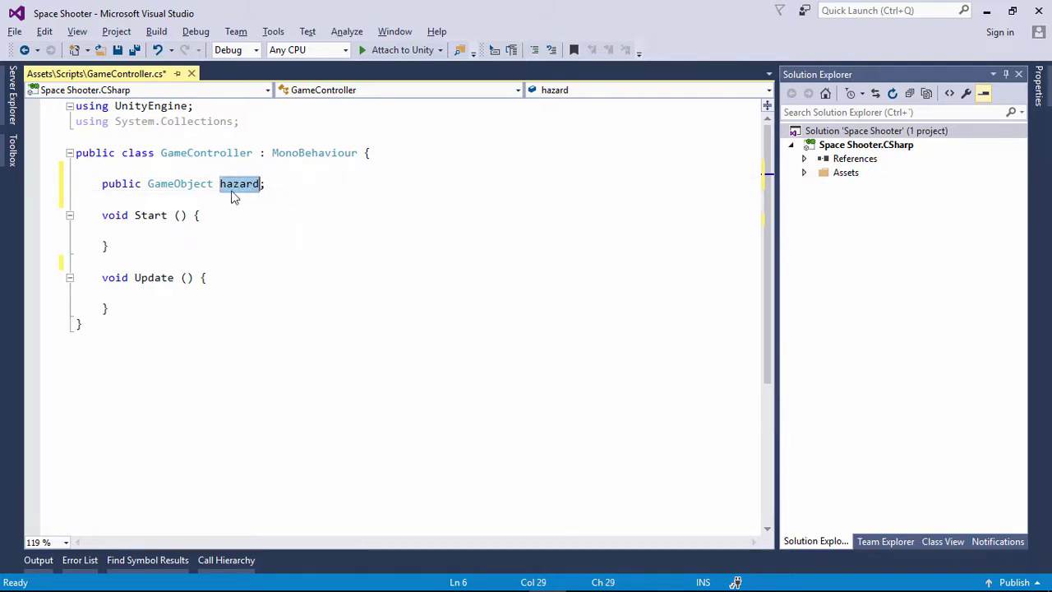
mouse_move(241, 190)
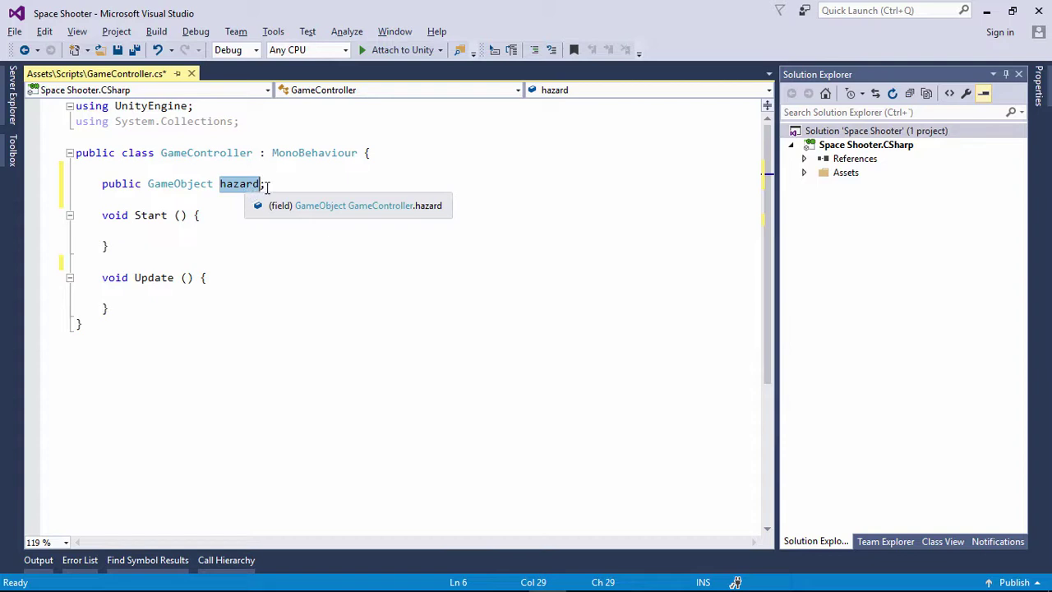
click(268, 187)
key(ctrl+s)
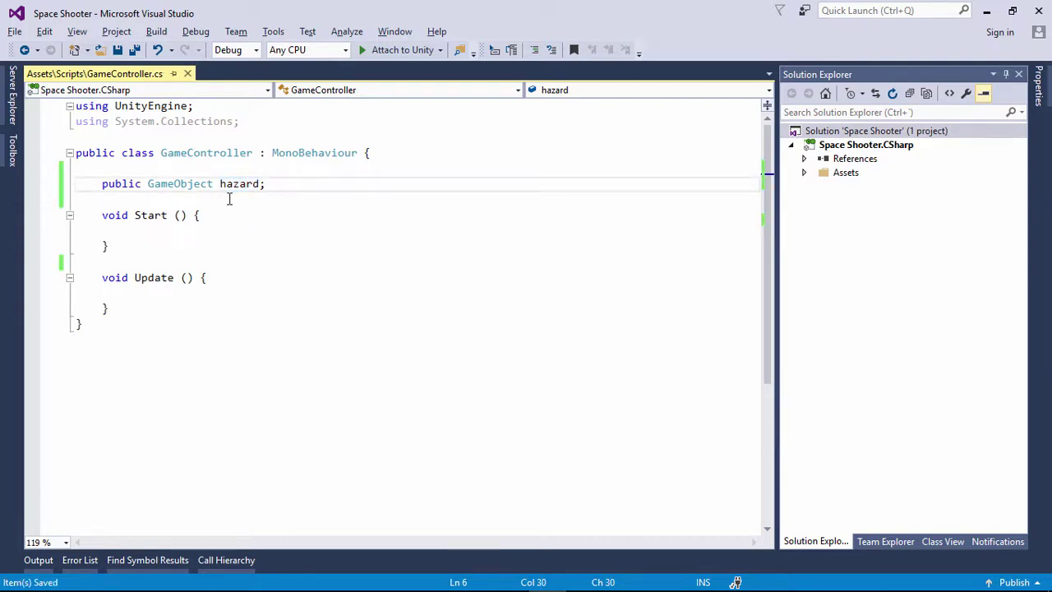
Step: Drag the Asteroid prefab from Prefabs into the Game Controller's Hazard slot
key(alt+Tab)
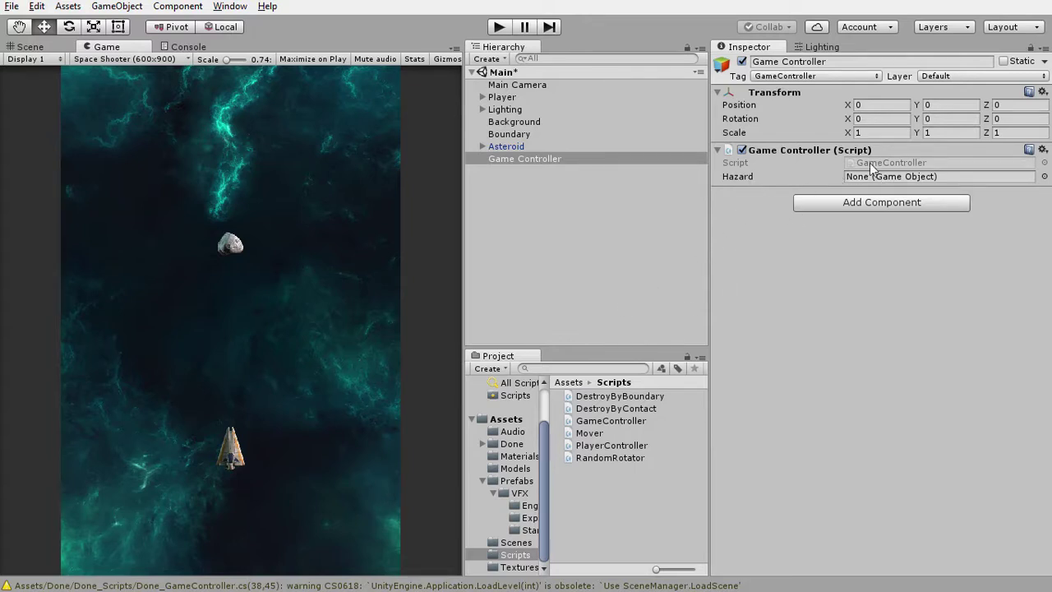
click(504, 482)
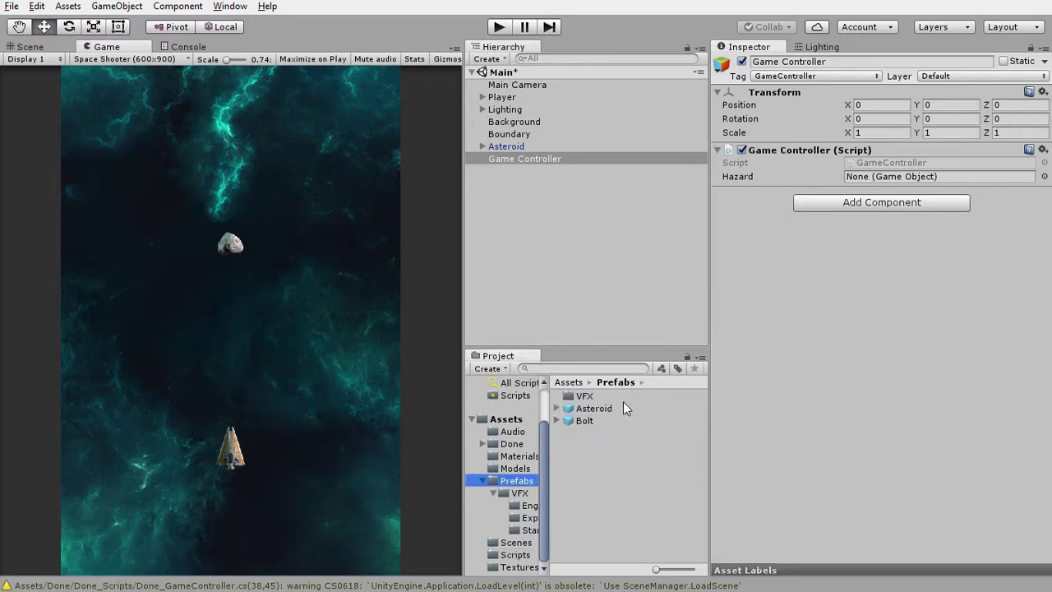
drag(585, 410, 871, 176)
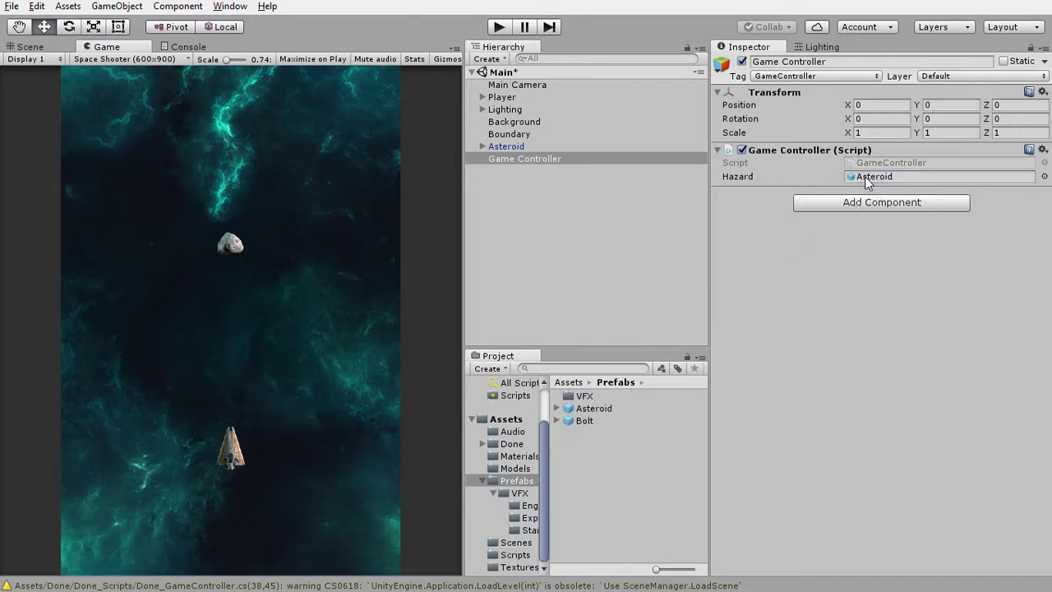
key(alt+Tab)
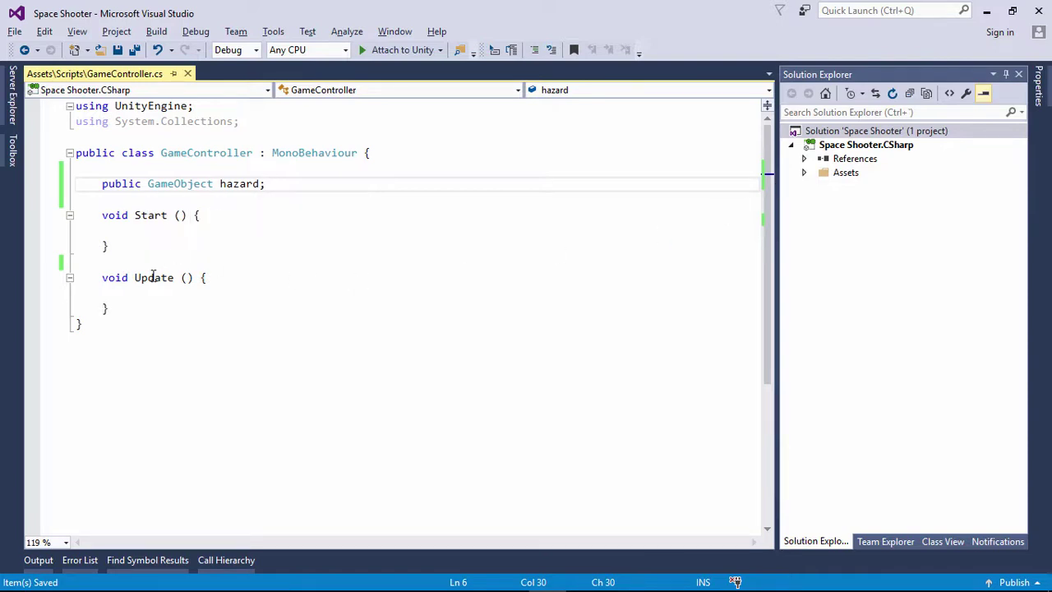
Step: Rename the Update method to SpawnWaves
double_click(154, 277)
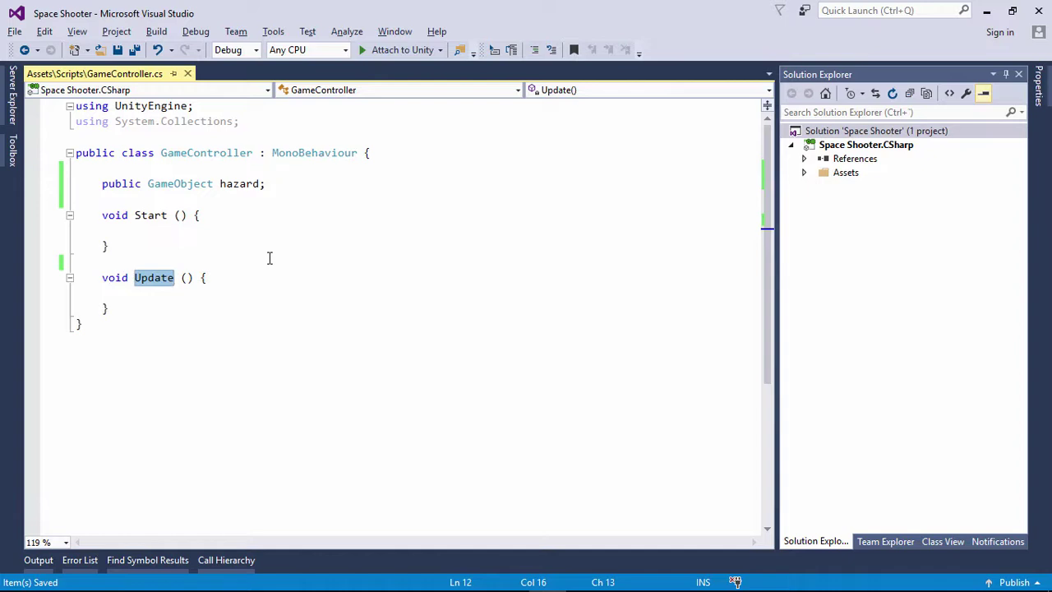
text(S)
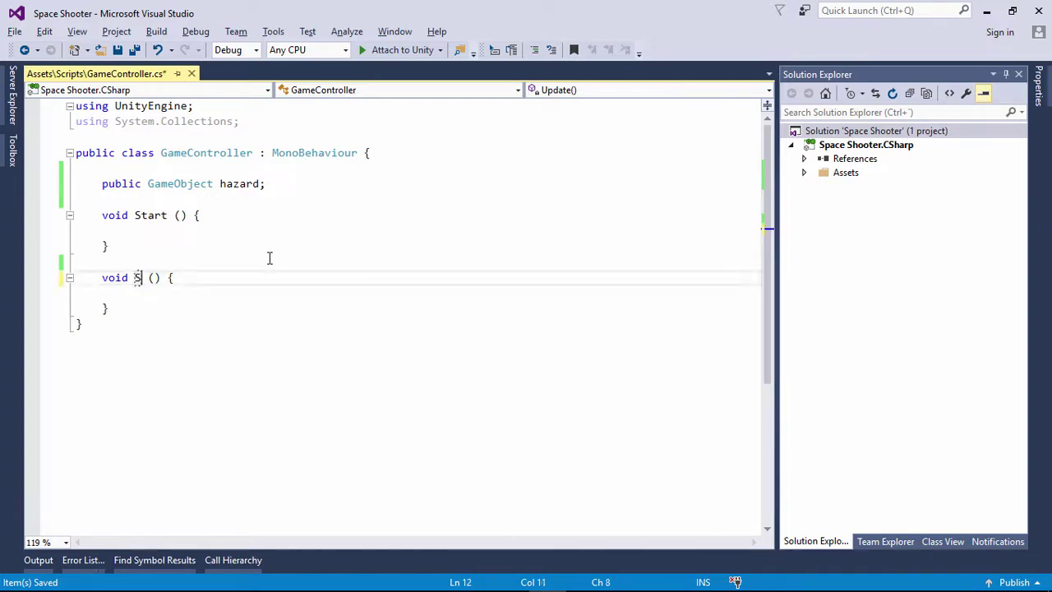
text(paw)
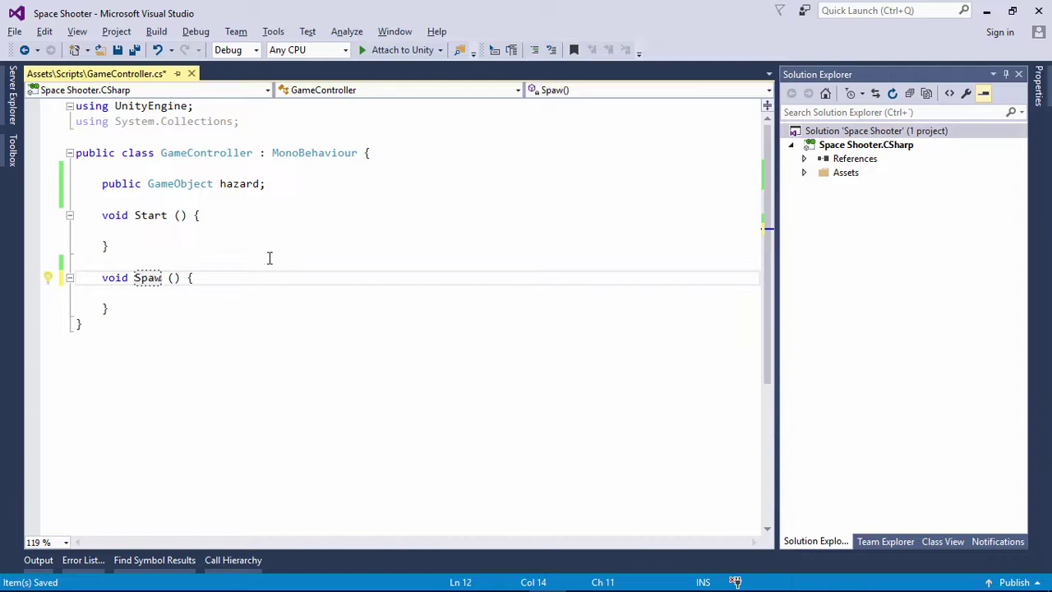
text(nWa)
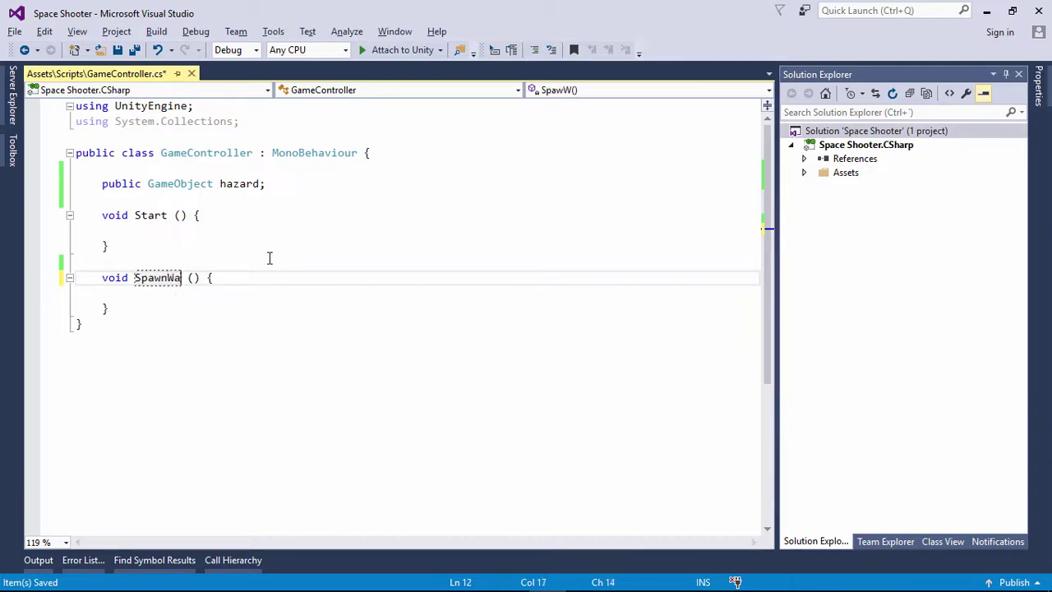
text(ves)
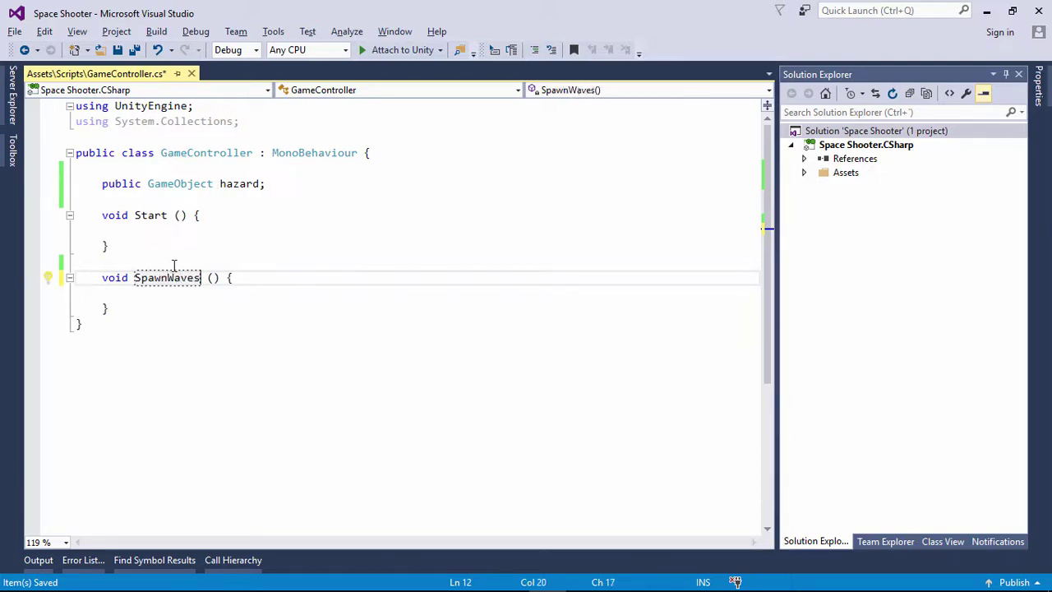
mouse_move(145, 282)
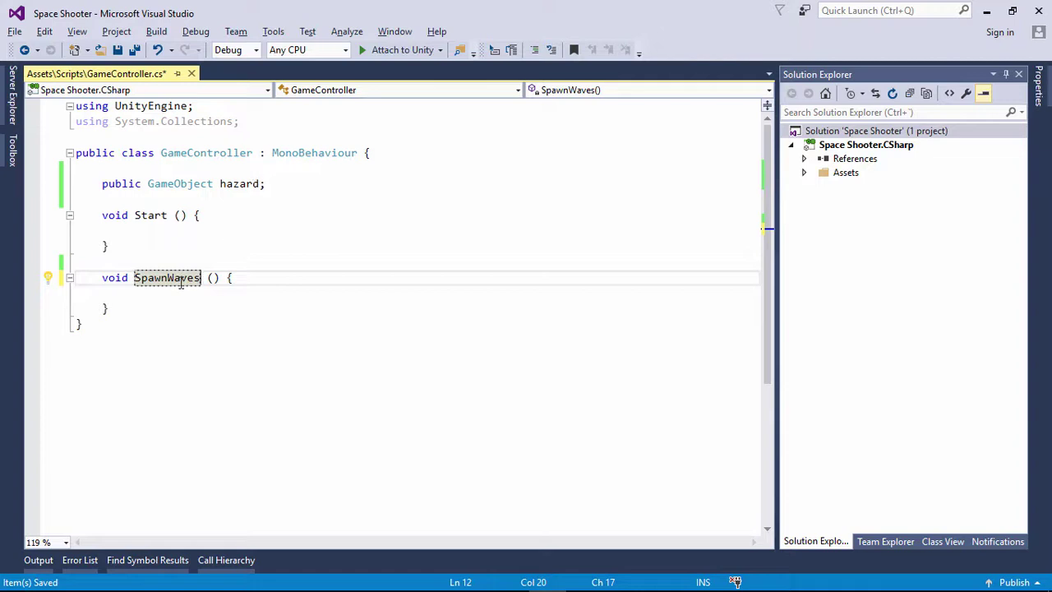
mouse_move(179, 282)
Step: Add a SpawnWaves(); call inside Start and remove the blank line below it
click(116, 293)
double_click(144, 278)
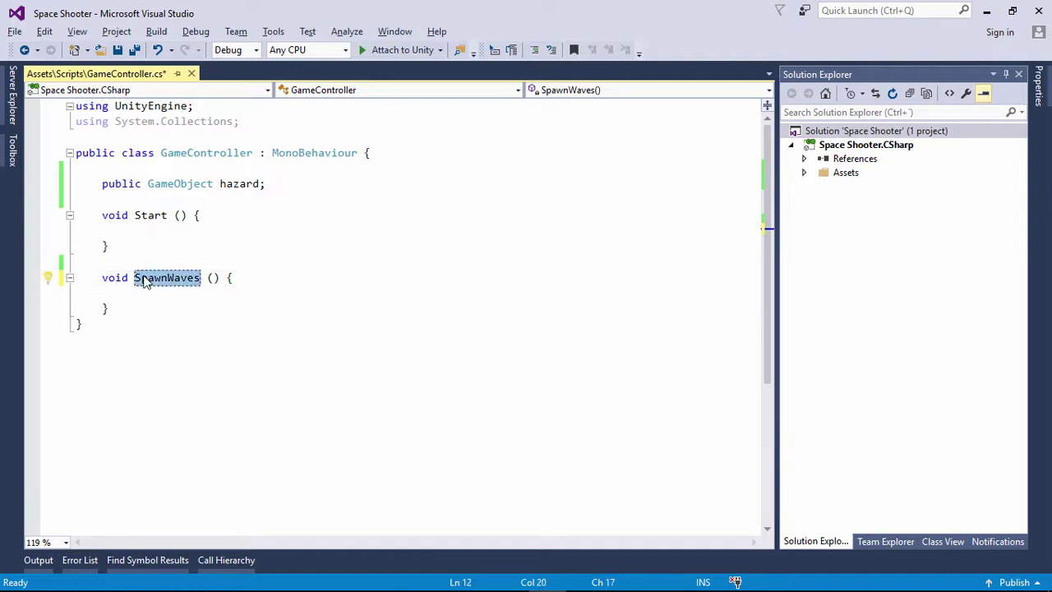
key(ctrl+c)
click(116, 230)
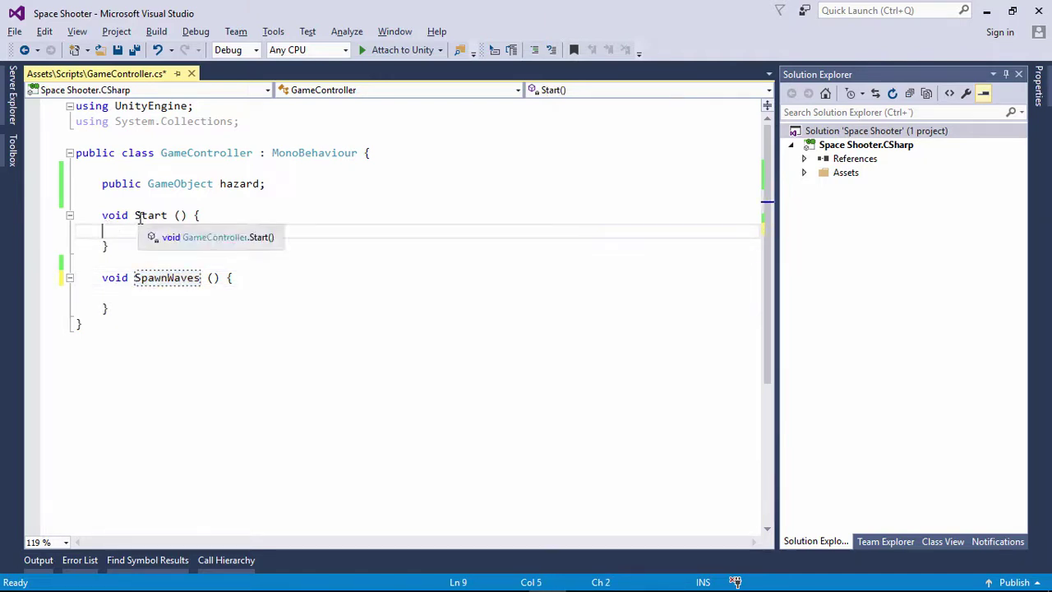
key(ctrl+v)
text(();)
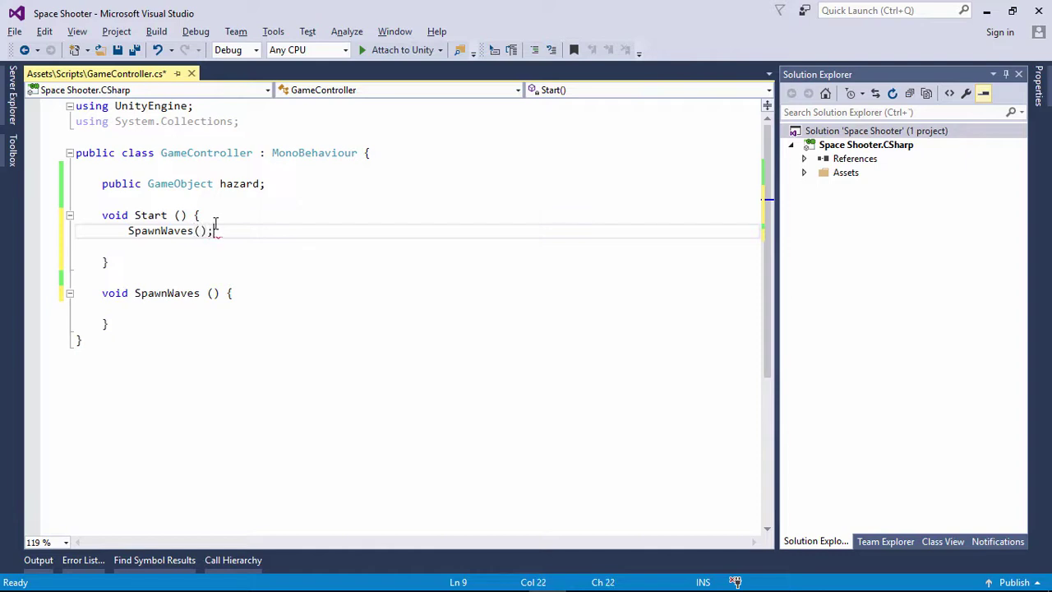
key(Delete)
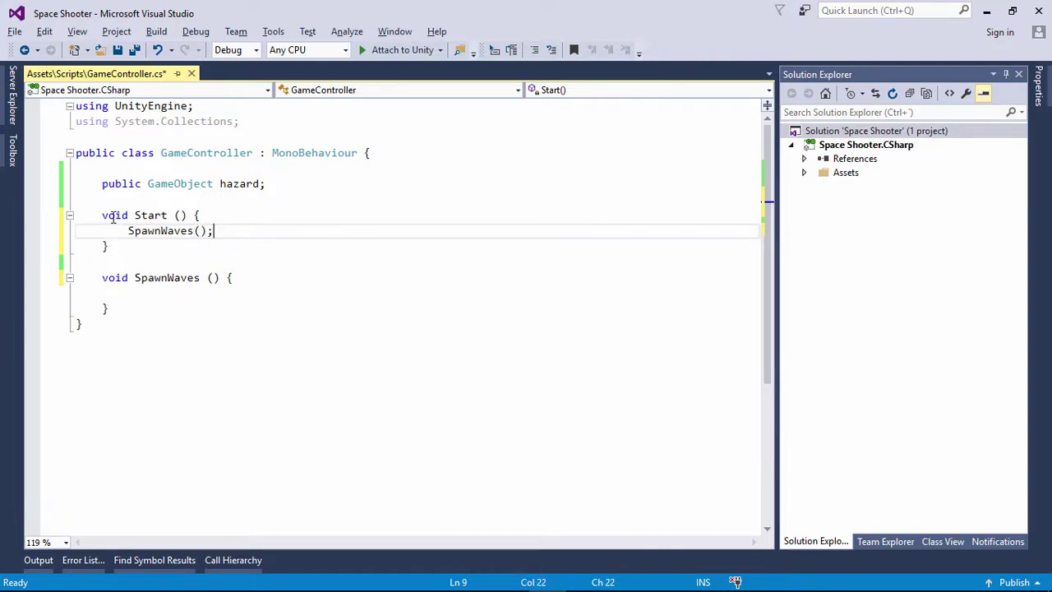
Step: Review the Start, GameController and SpawnWaves declarations, ending inside the SpawnWaves body
drag(102, 212, 195, 212)
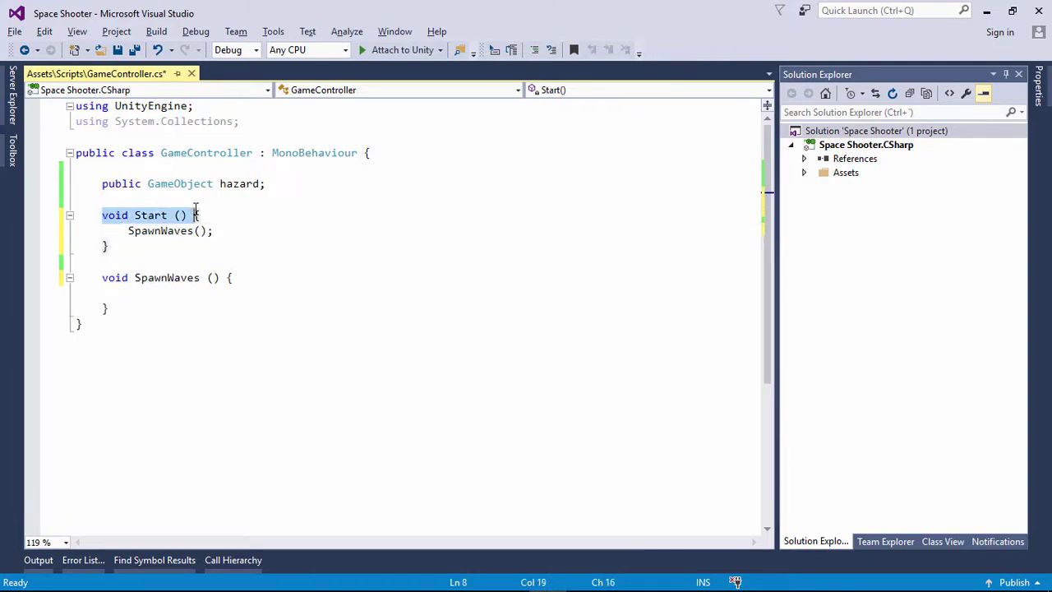
click(184, 154)
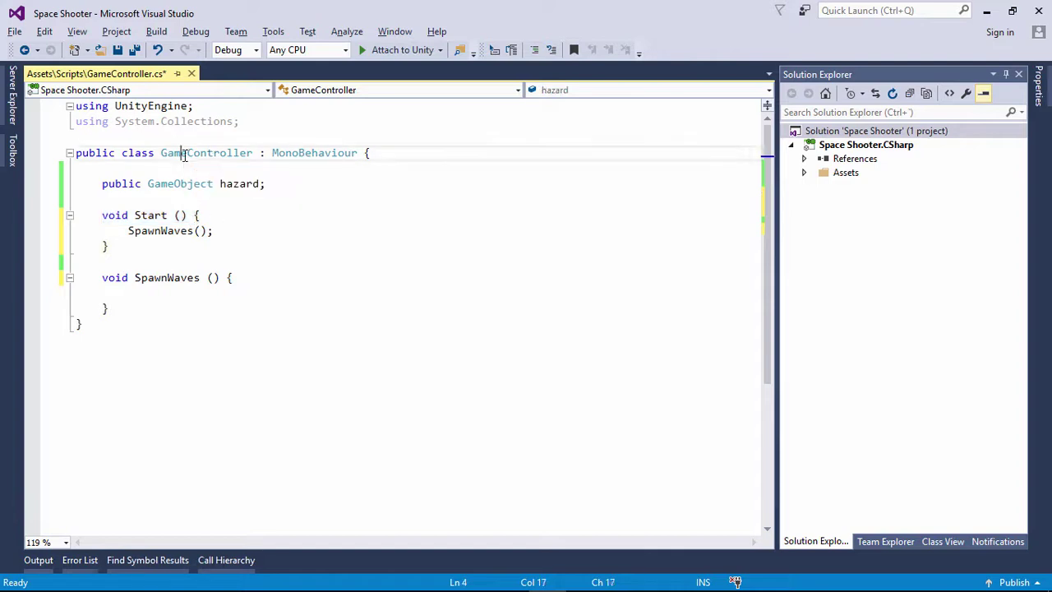
double_click(183, 155)
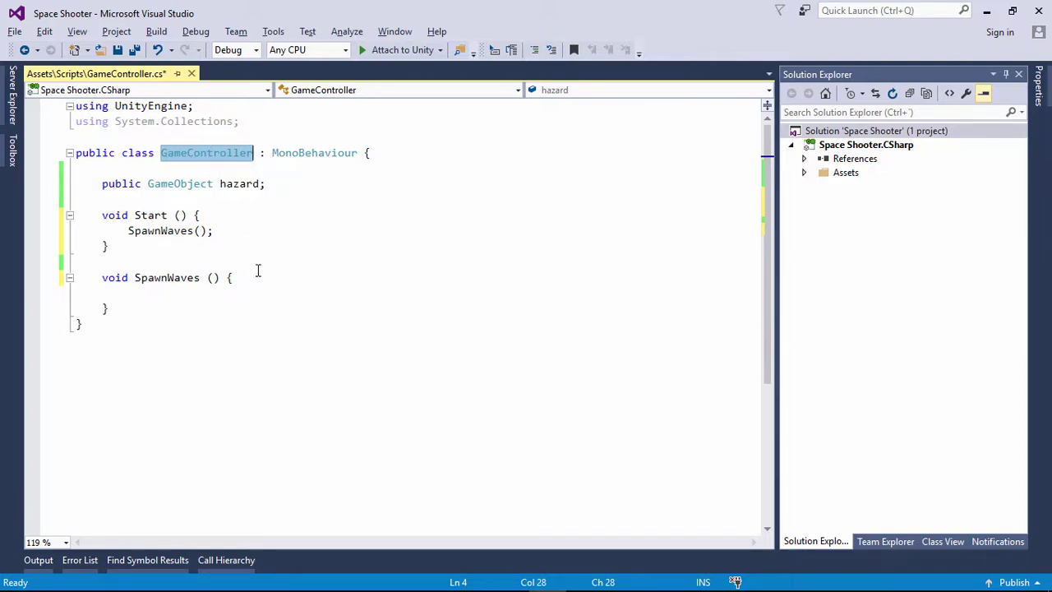
drag(135, 278, 218, 281)
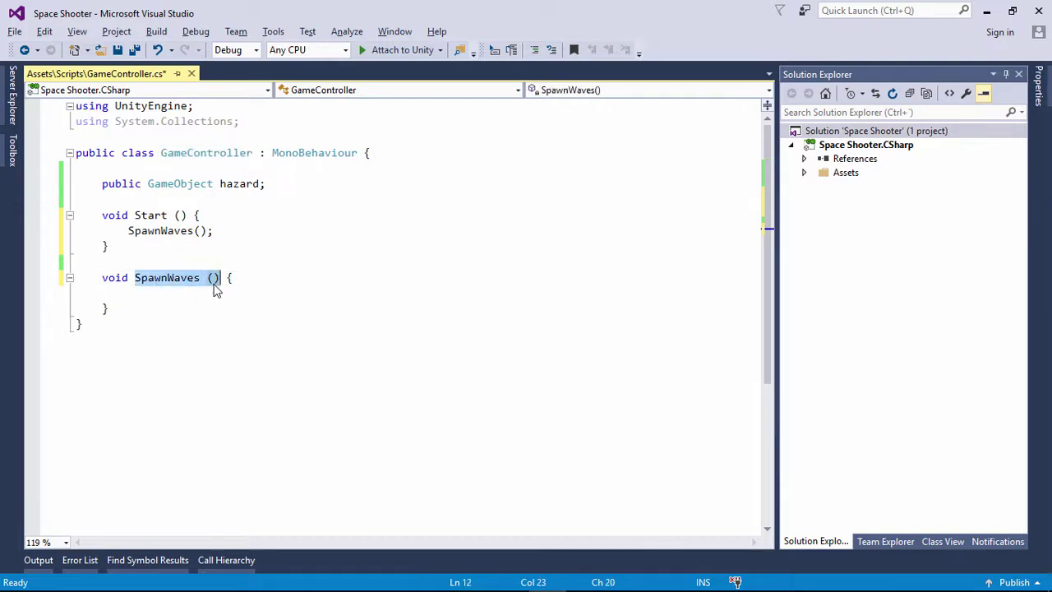
click(128, 309)
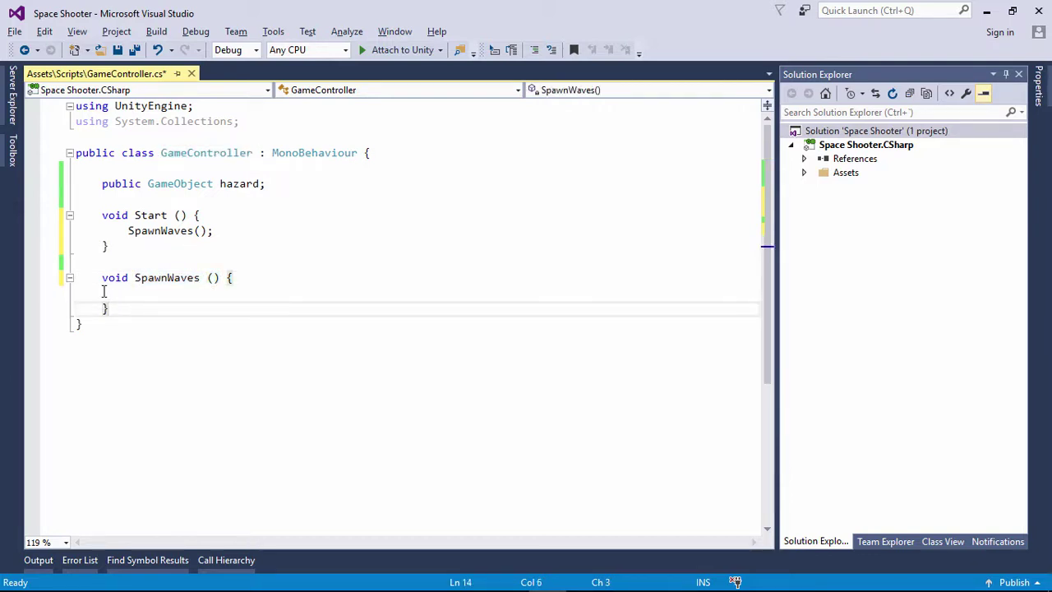
click(104, 291)
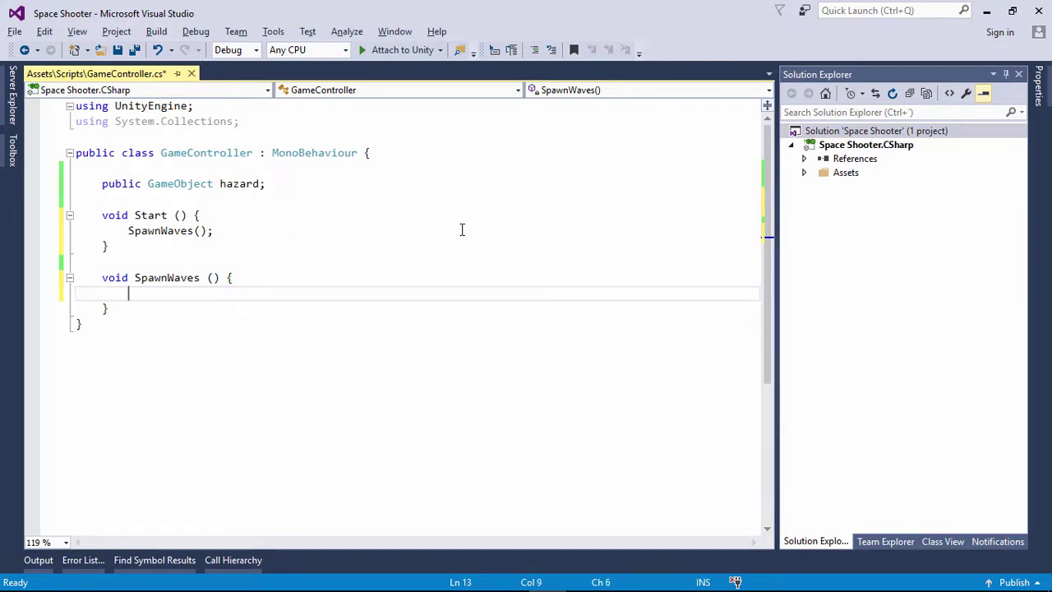
Step: In SpawnWaves, start an Instantiate call with hazard and spawnPosition as arguments
text(Insta)
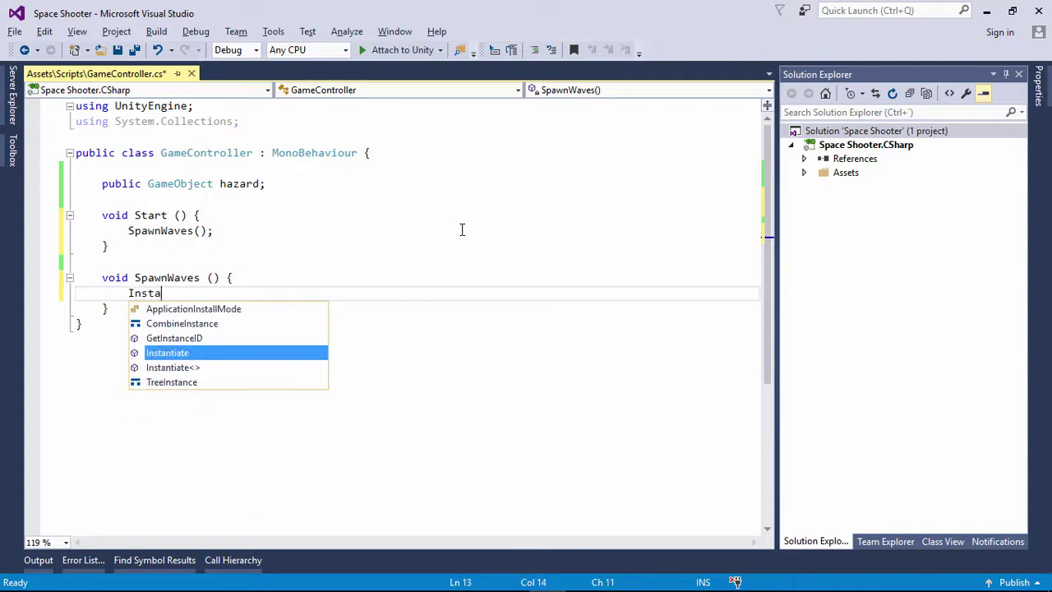
key(Tab)
text(()
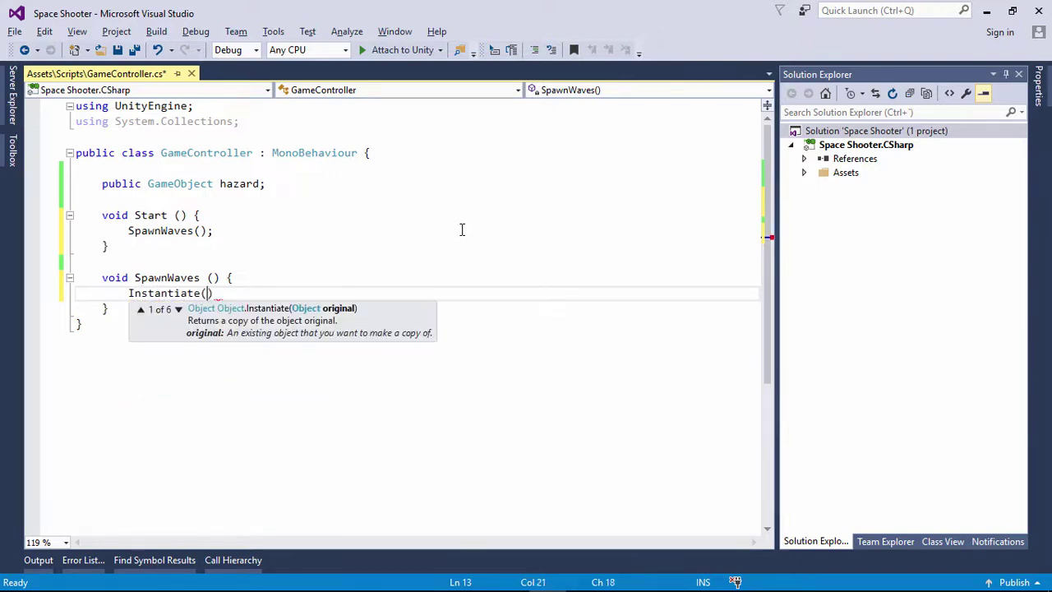
text(haza)
key(Tab)
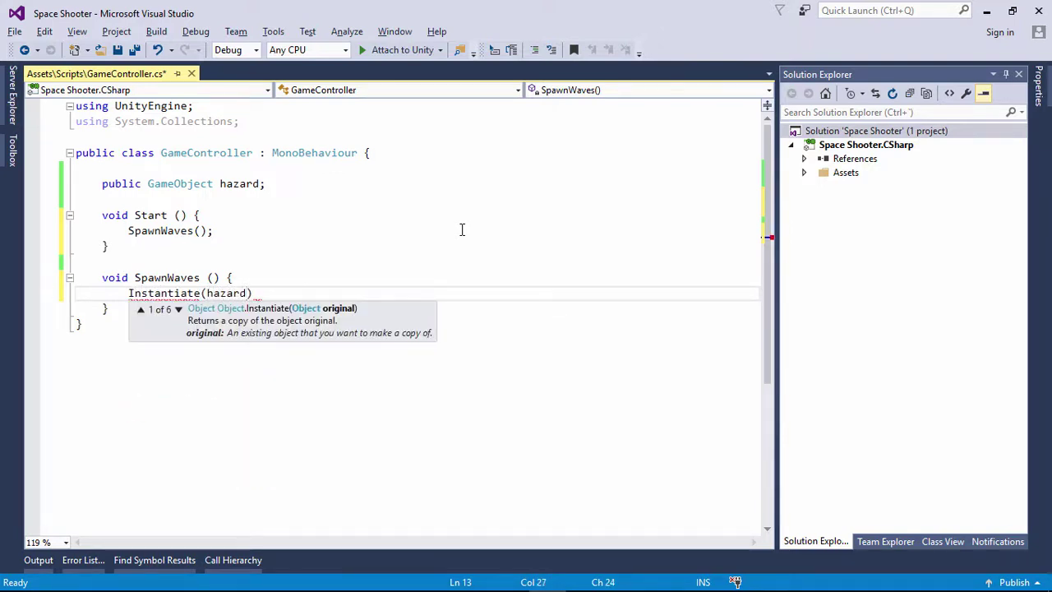
text(,)
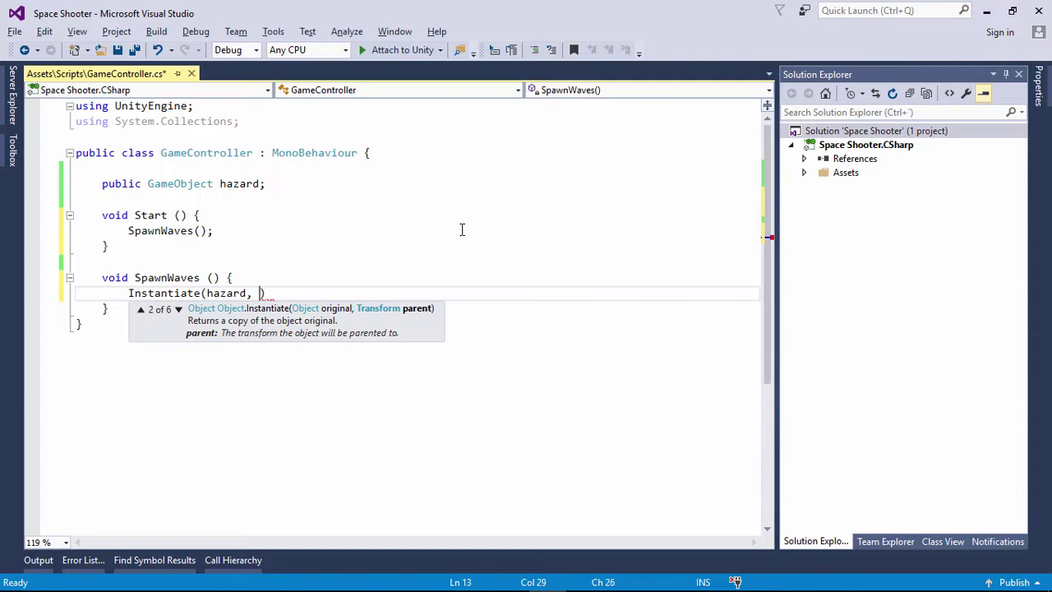
key(Down)
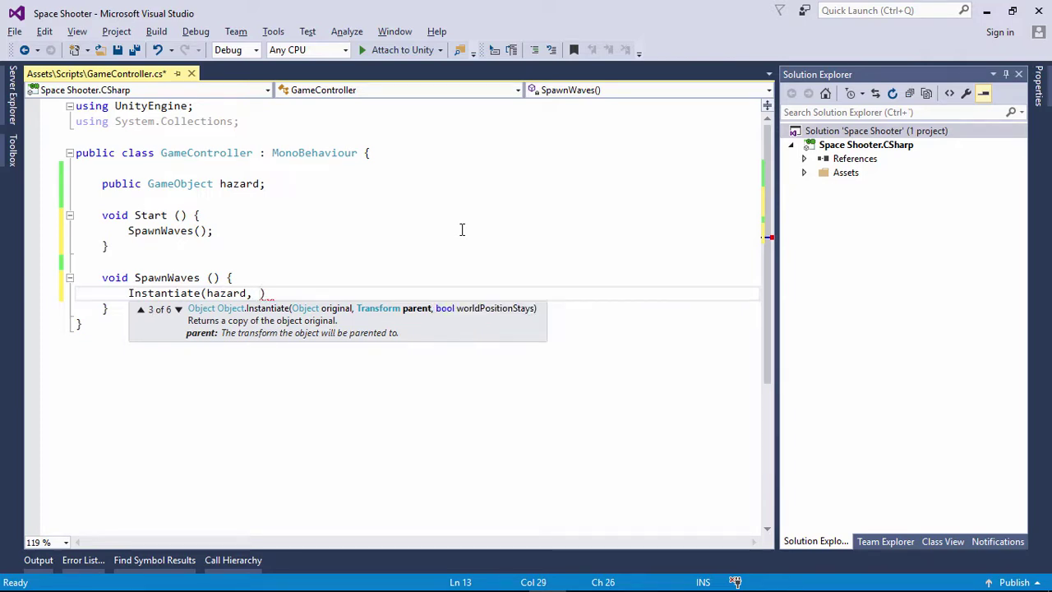
key(Down)
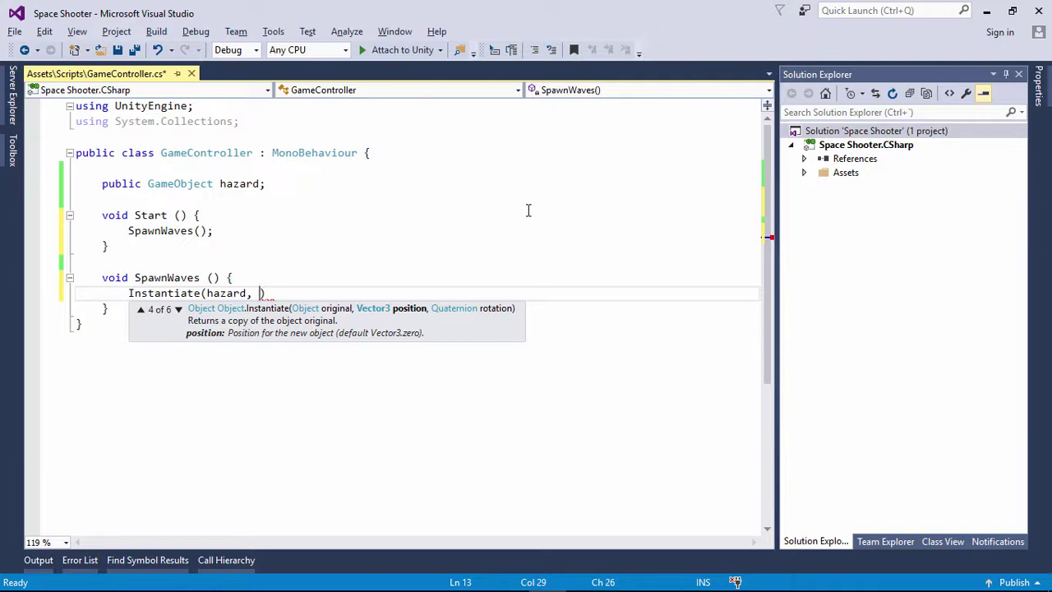
text(spa)
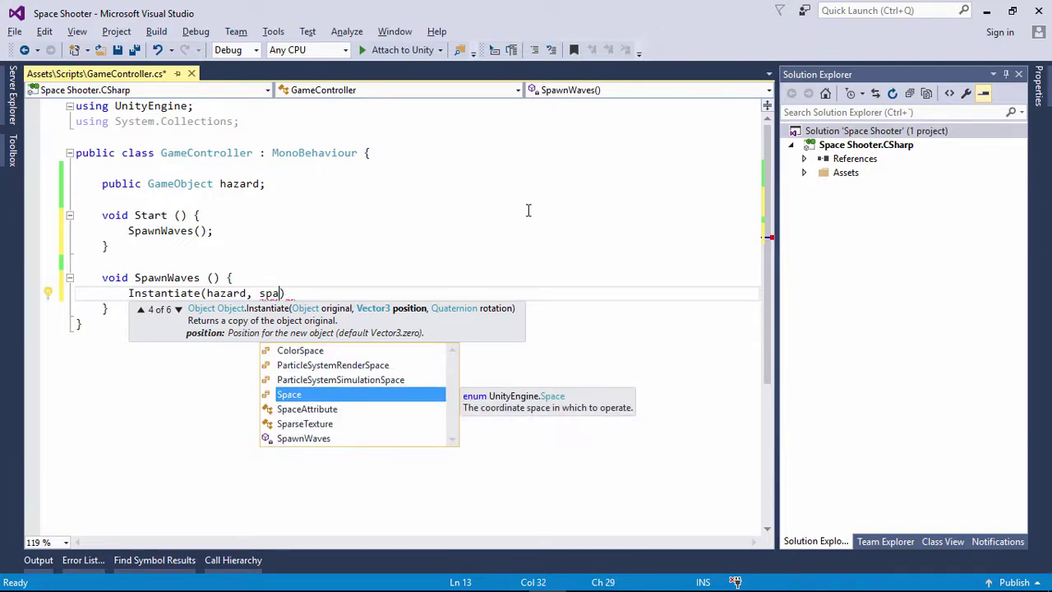
text(wnPosit)
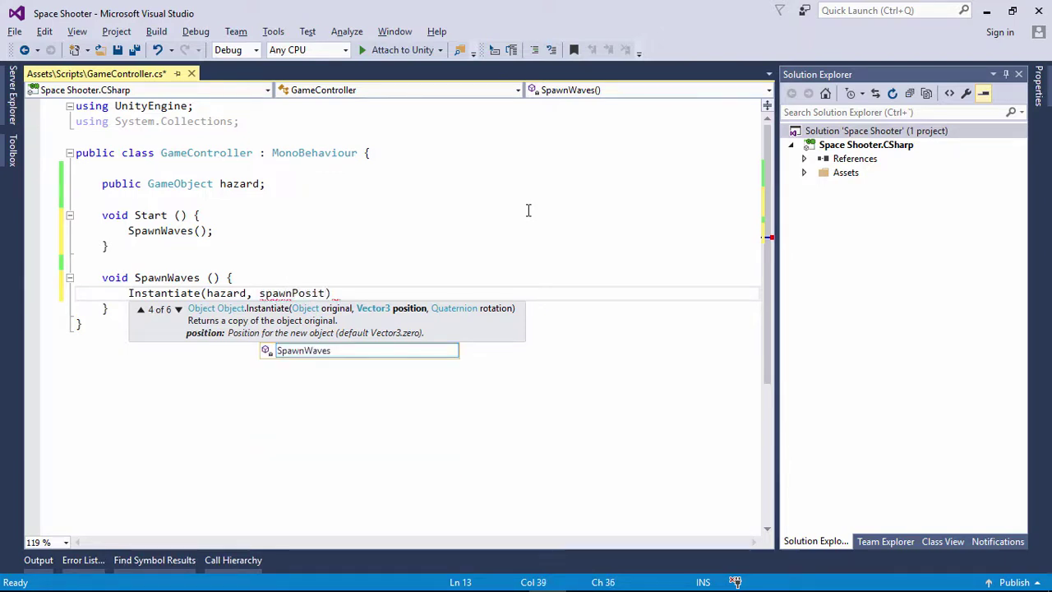
text(ion)
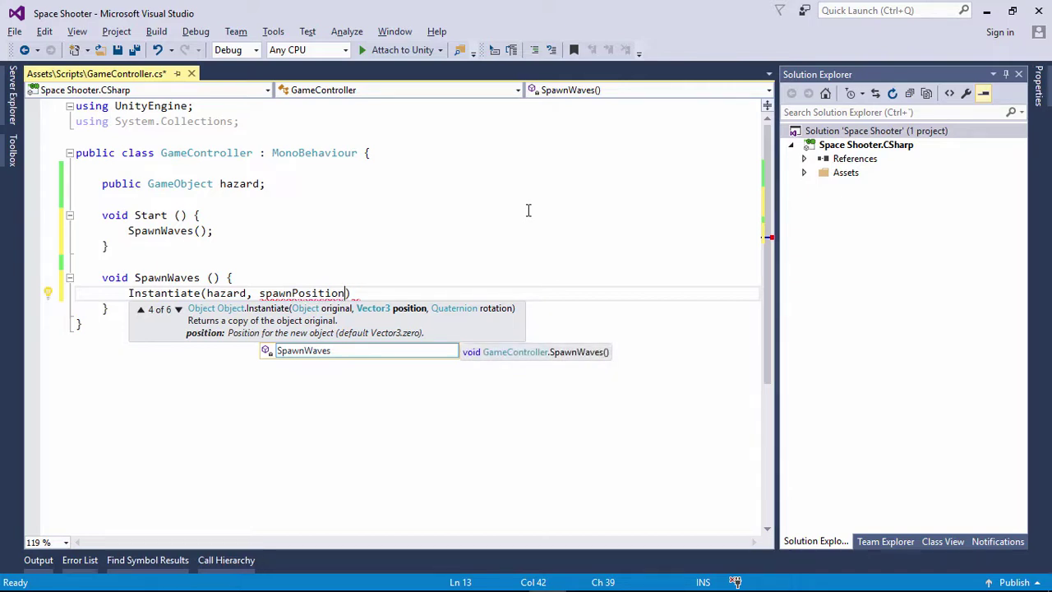
Step: Finish the call with Quaternion.identity rotation and save the script
text(, )
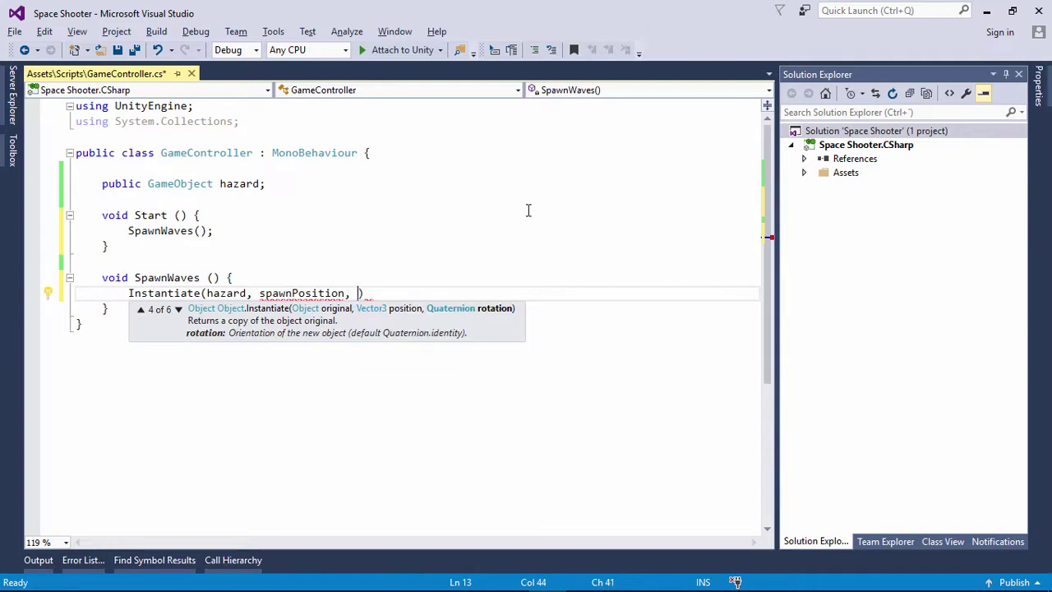
text(Q)
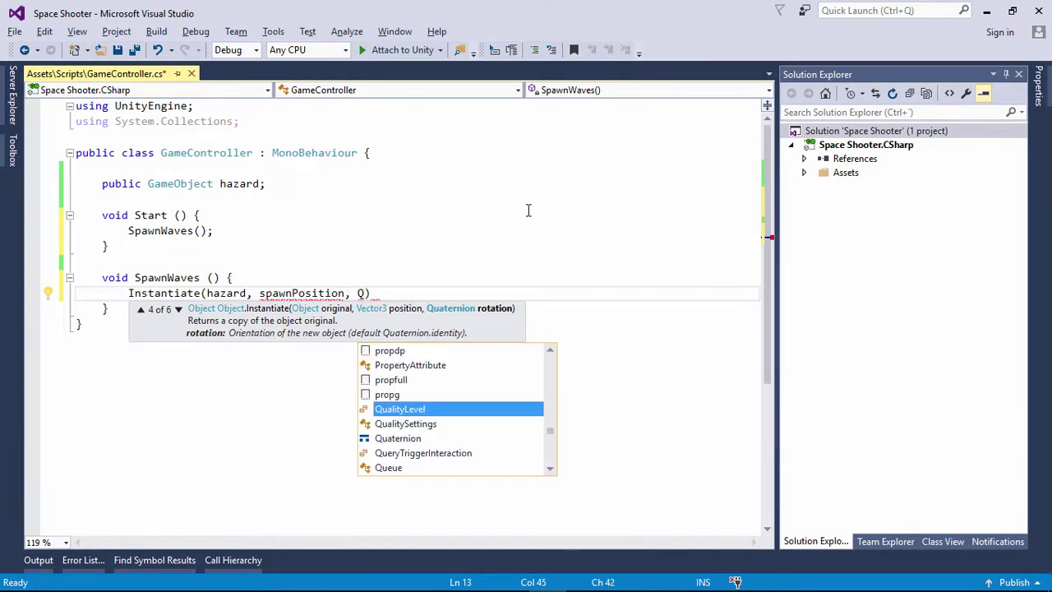
text(uat)
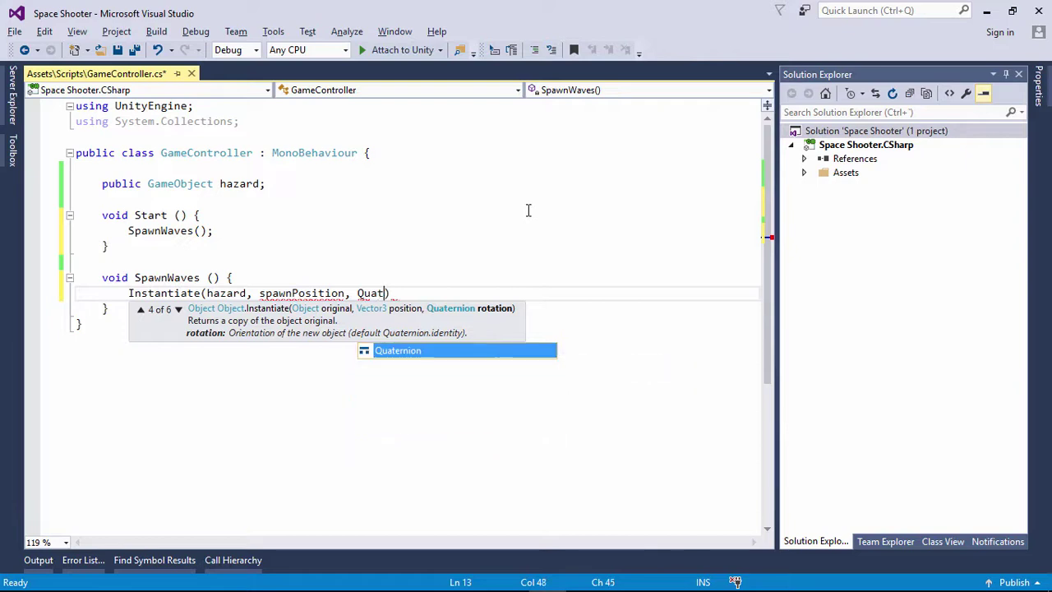
key(Tab)
text(.ide)
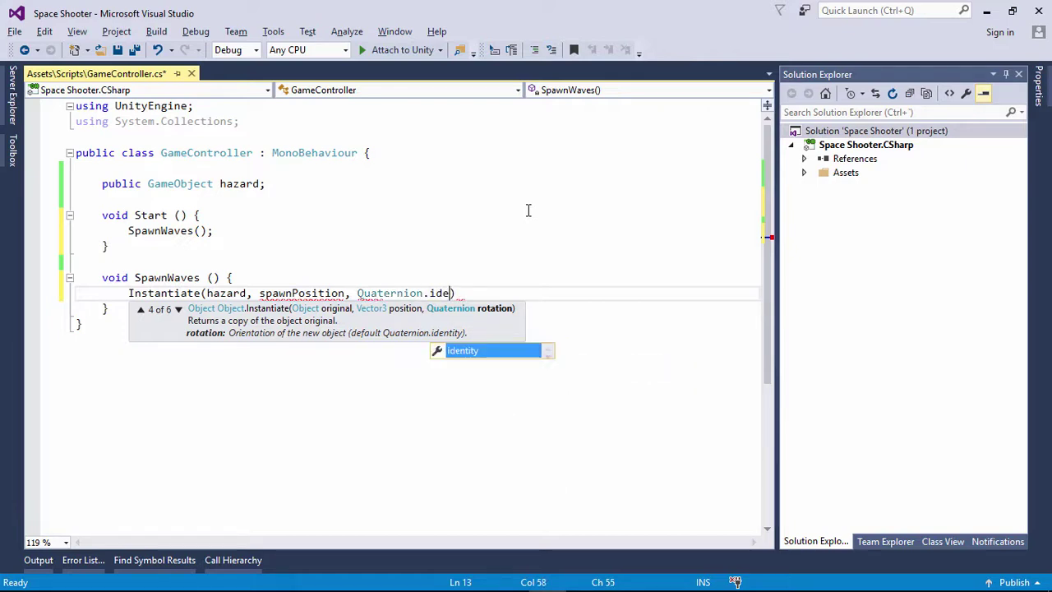
key(Tab)
text();)
key(ctrl+s)
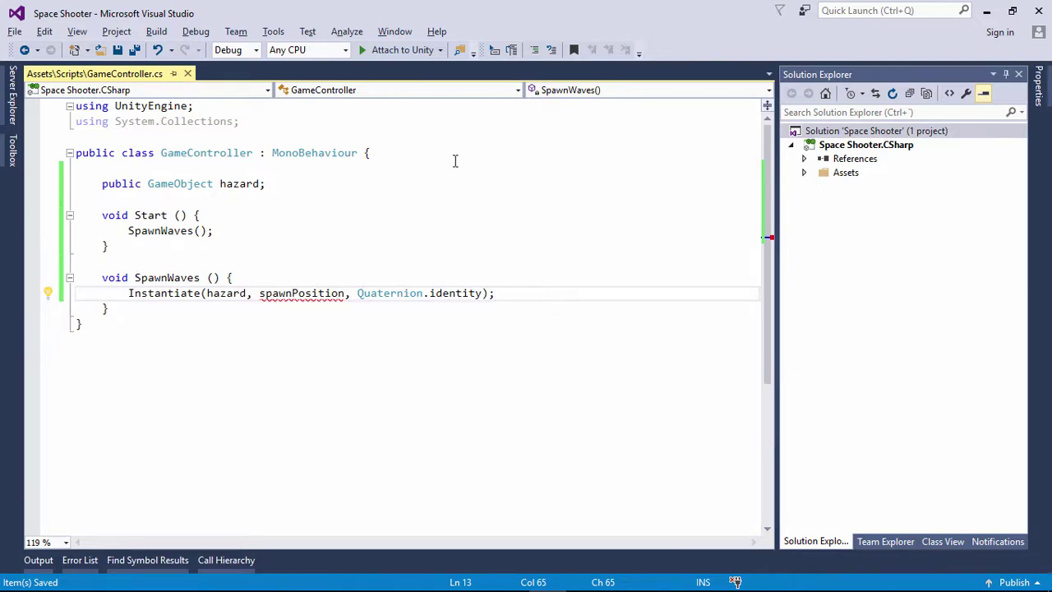
Step: Use the lightbulb fix 'Generate local spawnPosition' to declare it, then save
mouse_move(280, 293)
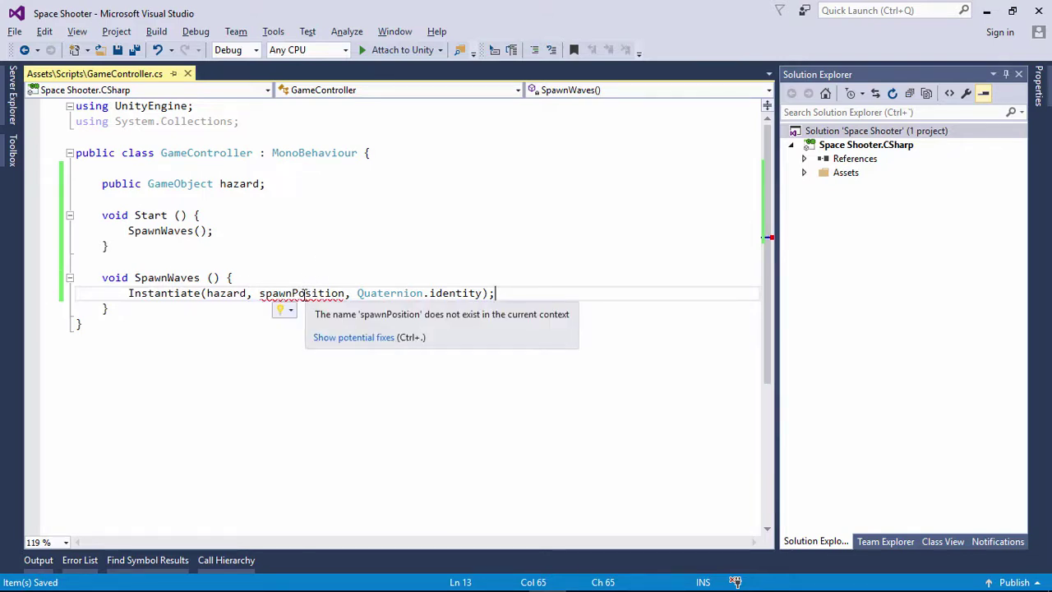
click(291, 311)
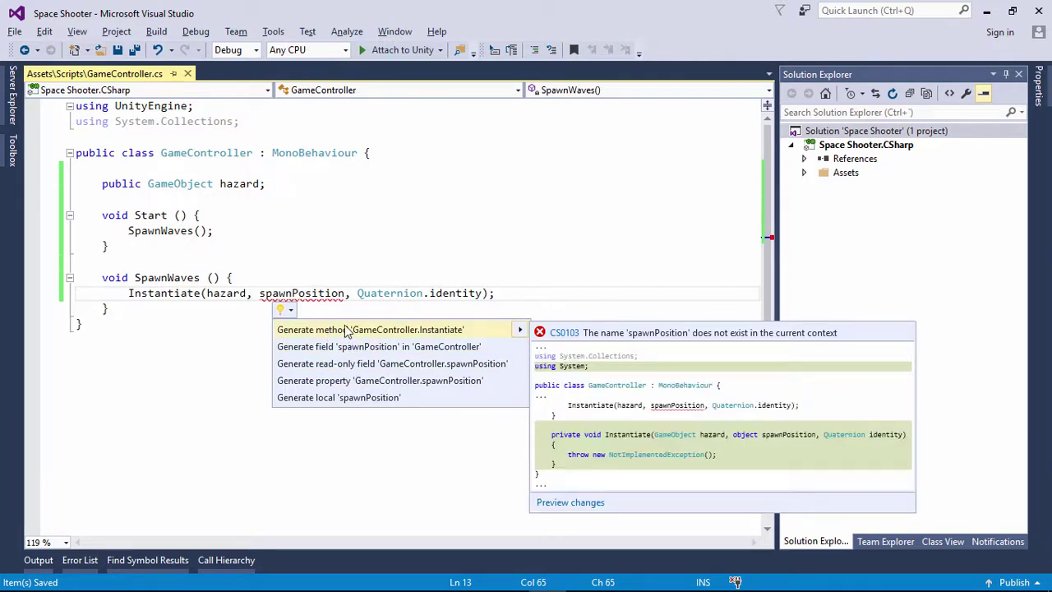
click(332, 400)
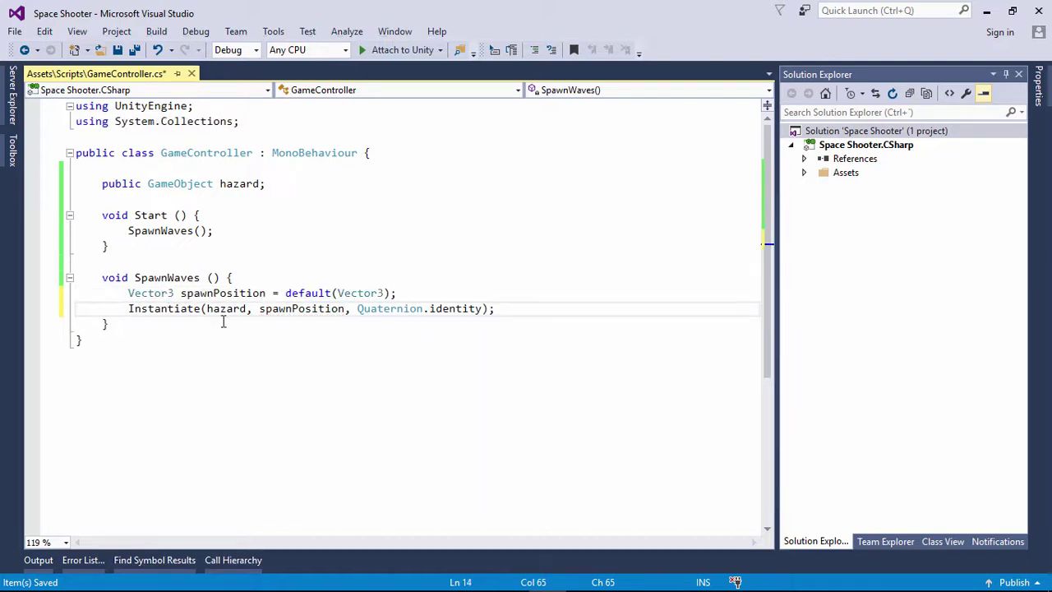
mouse_move(129, 293)
mouse_down()
mouse_move(201, 278)
mouse_move(329, 293)
mouse_up()
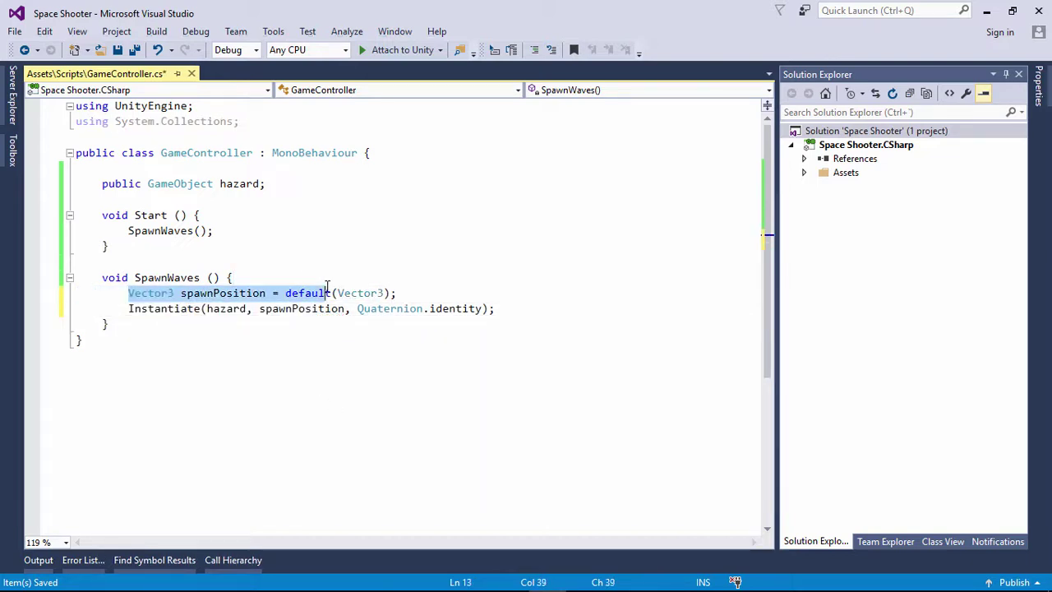
click(397, 293)
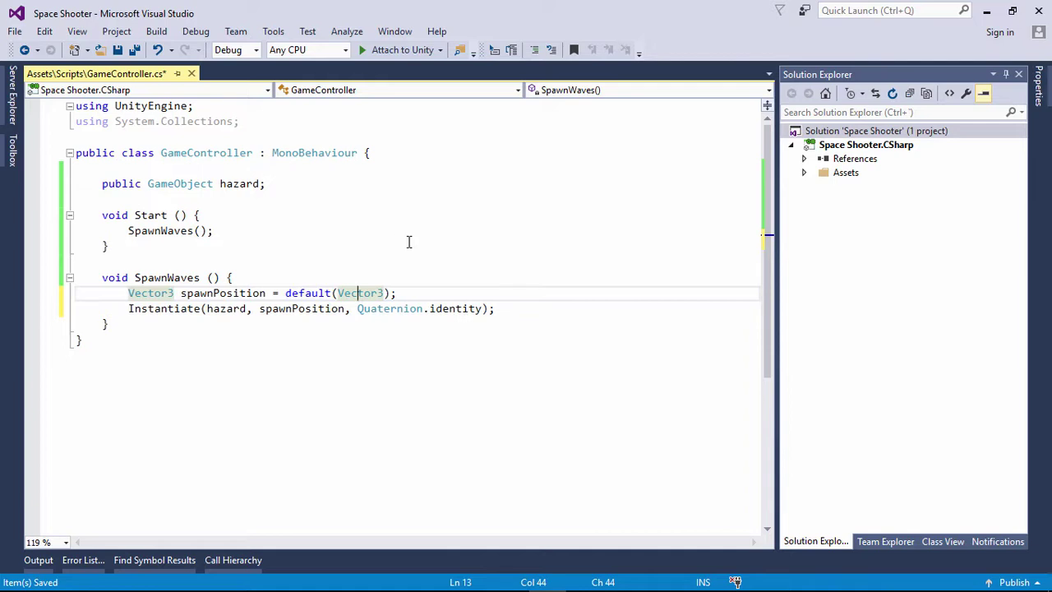
click(416, 244)
key(ctrl+s)
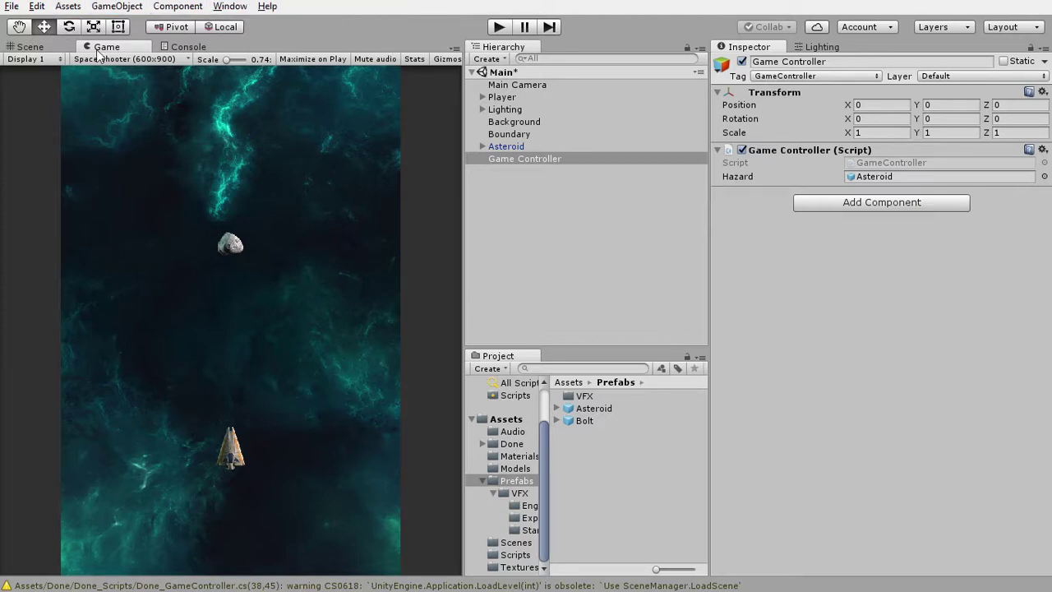
Step: Return from the Unity play-test to GameController.cs in Visual Studio
key(alt+Tab)
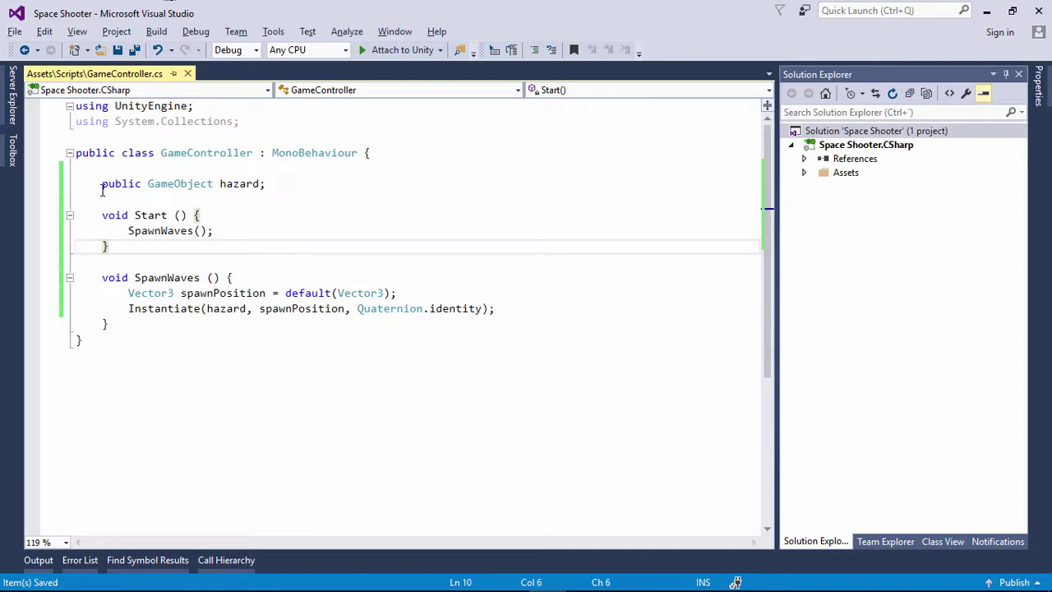
Step: Add 'public Vector3 spawnValues;' below the hazard field and save
click(276, 183)
key(Return)
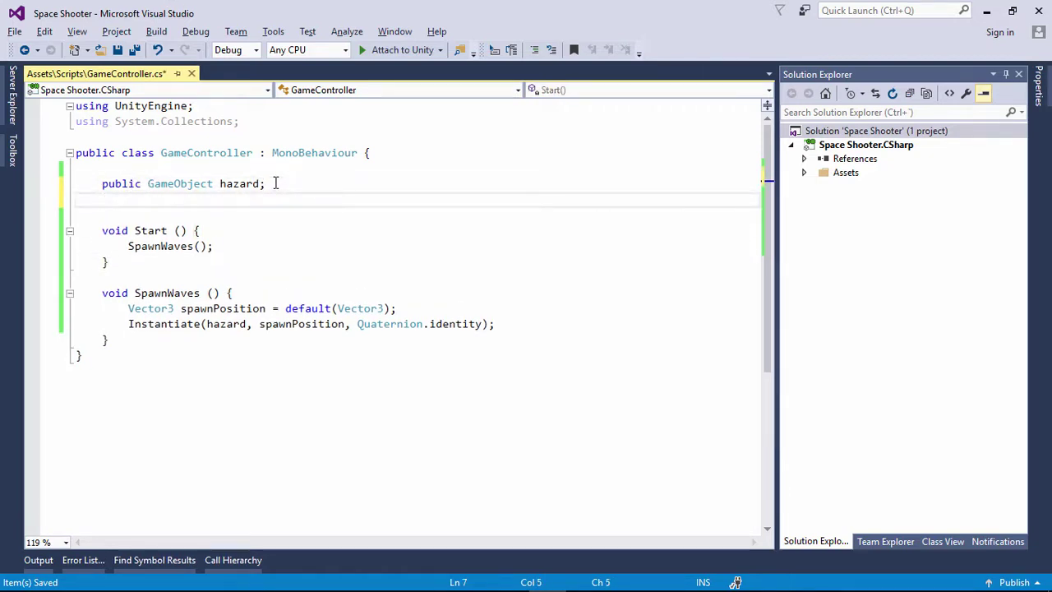
text(pub)
key(Tab)
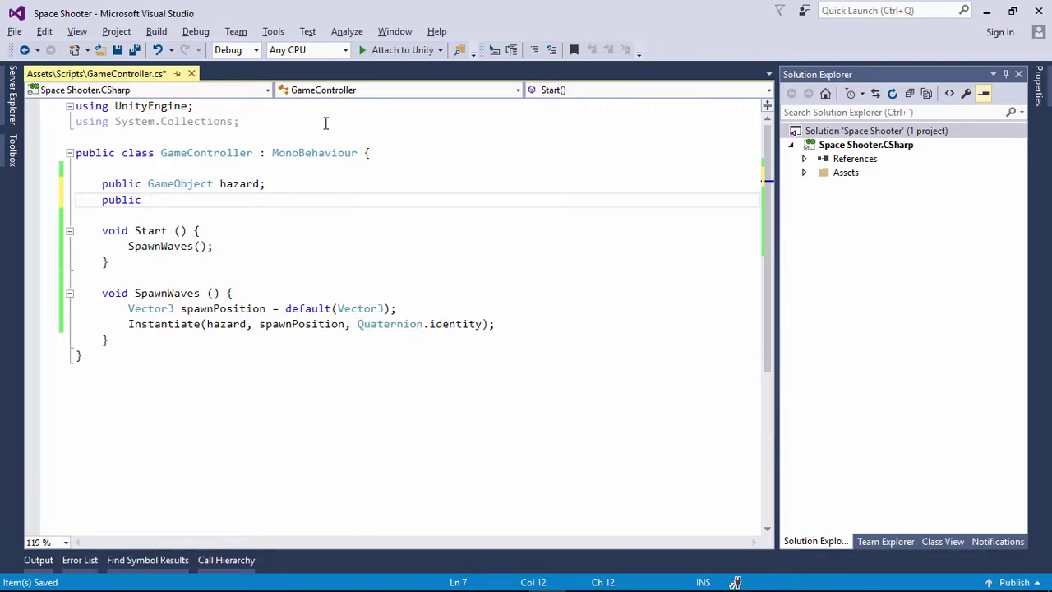
text(Vec)
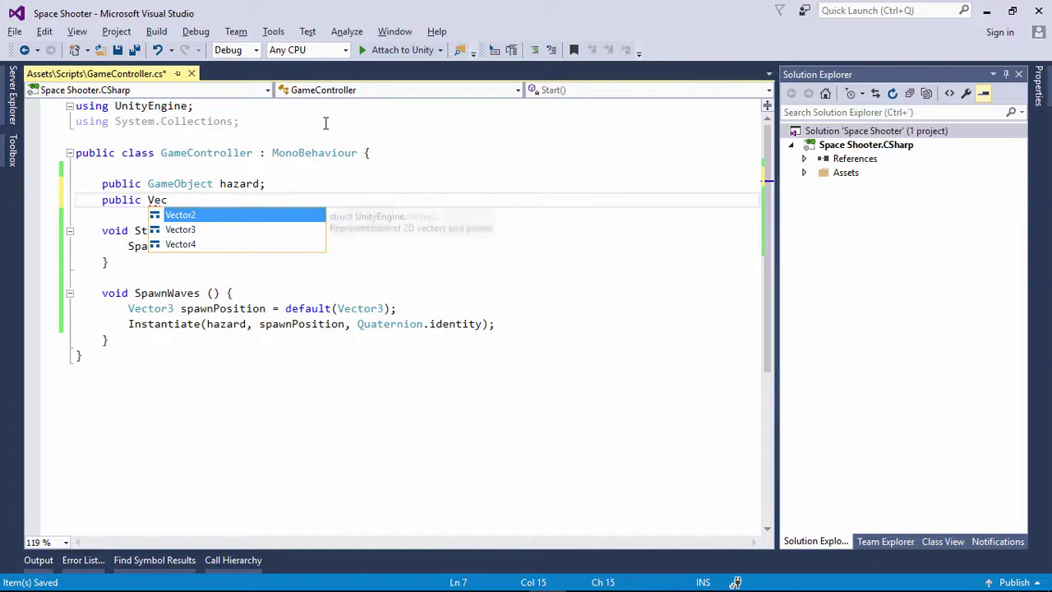
key(Down)
key(Tab)
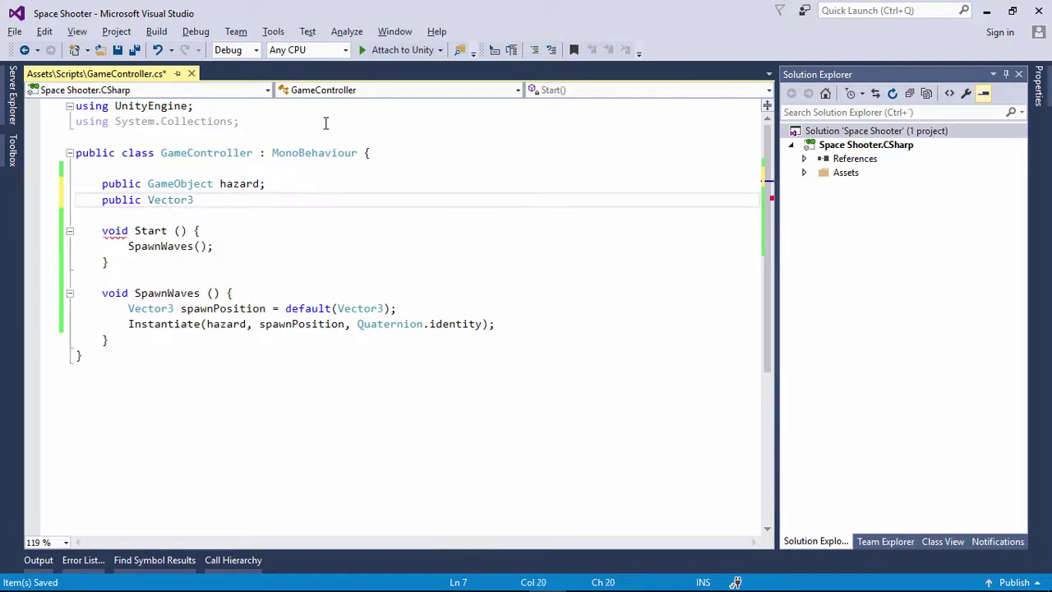
text(po)
key(BackSpace)
key(BackSpace)
key(BackSpace)
text(spawn)
text(Values;)
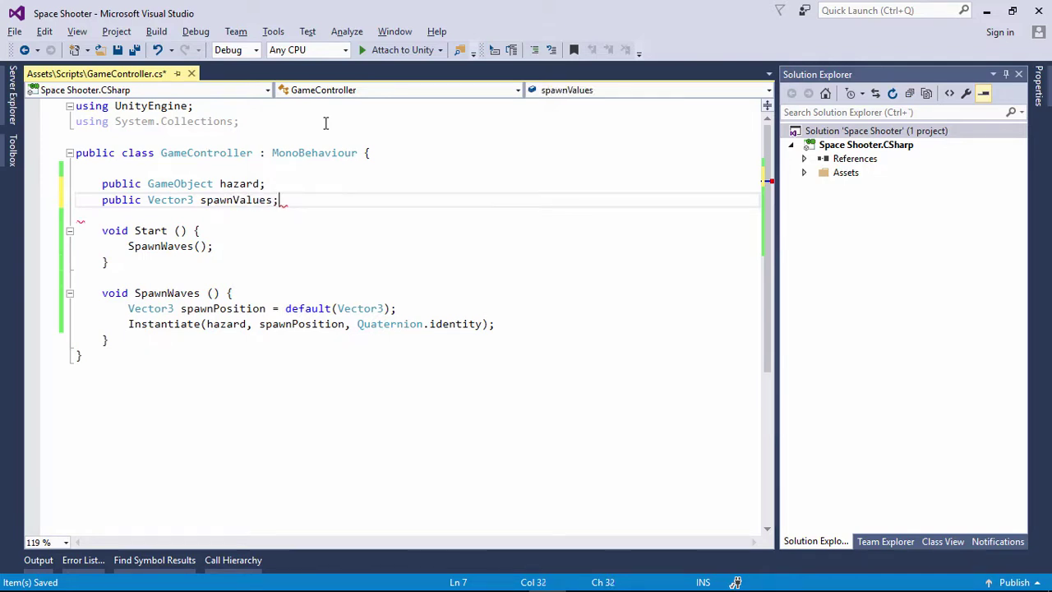
key(ctrl+s)
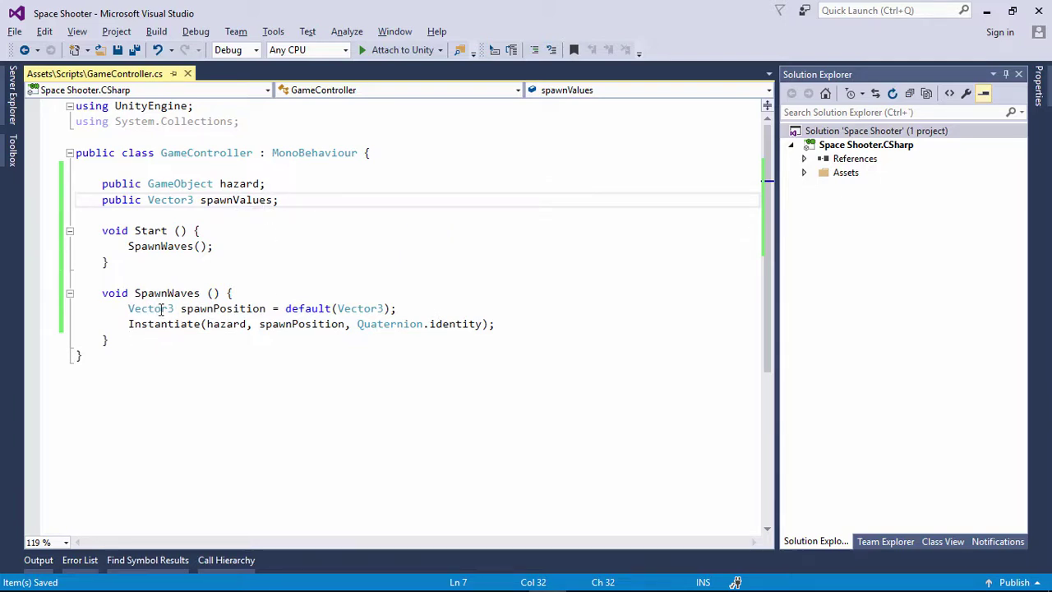
Step: Replace spawnPosition's default(Vector3) initializer with spawnValues
drag(285, 308, 392, 308)
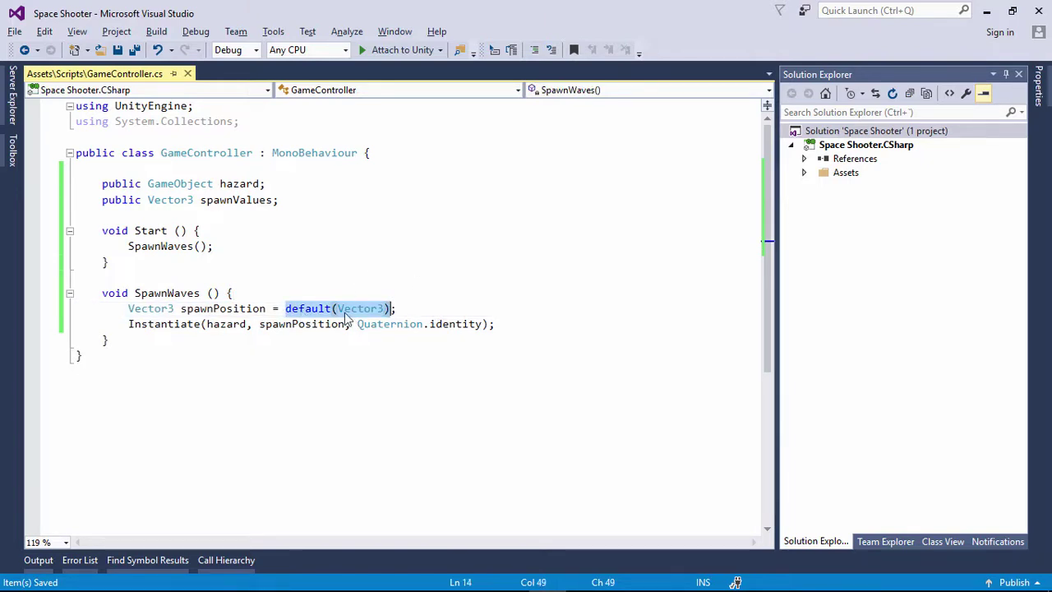
double_click(230, 201)
key(ctrl+c)
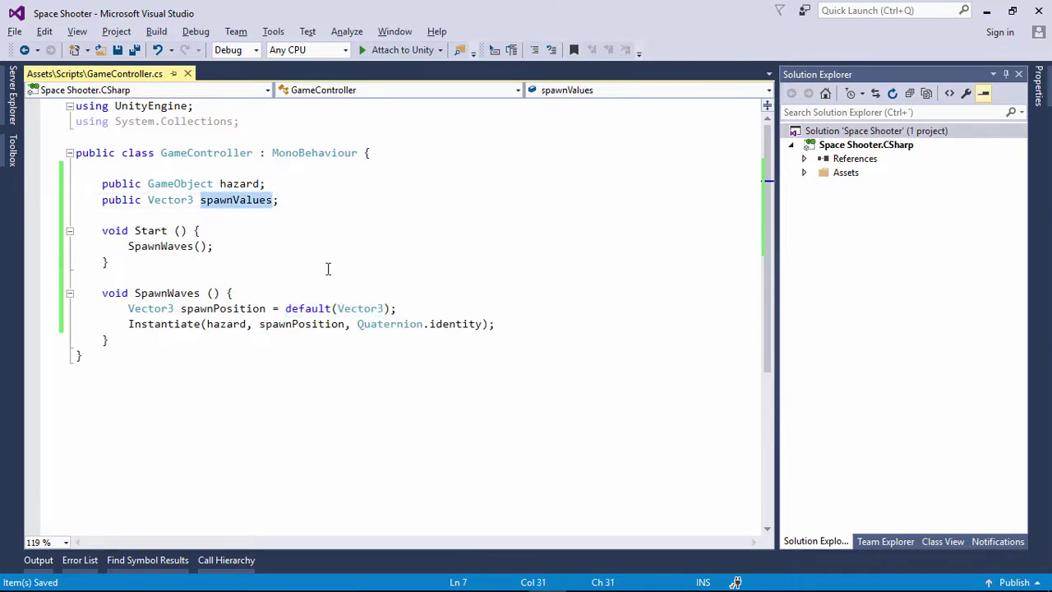
drag(286, 309, 392, 308)
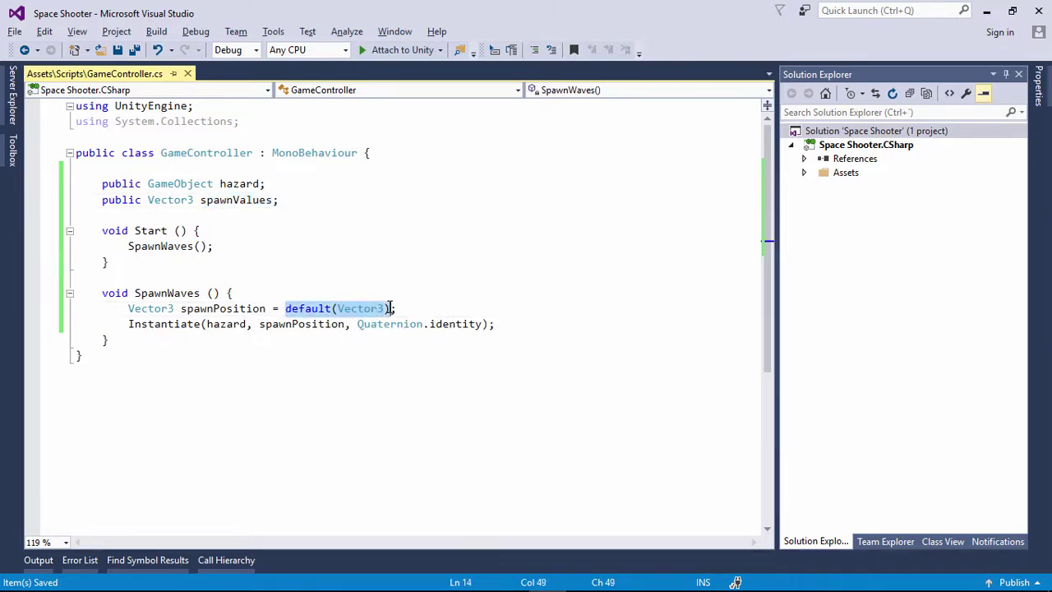
key(ctrl+v)
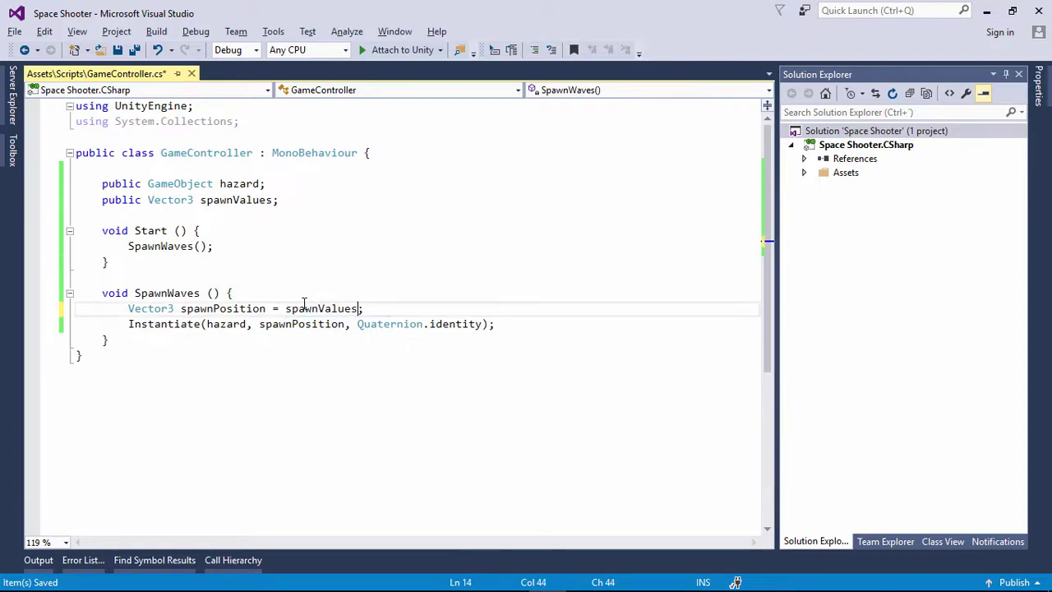
mouse_move(321, 310)
click(314, 247)
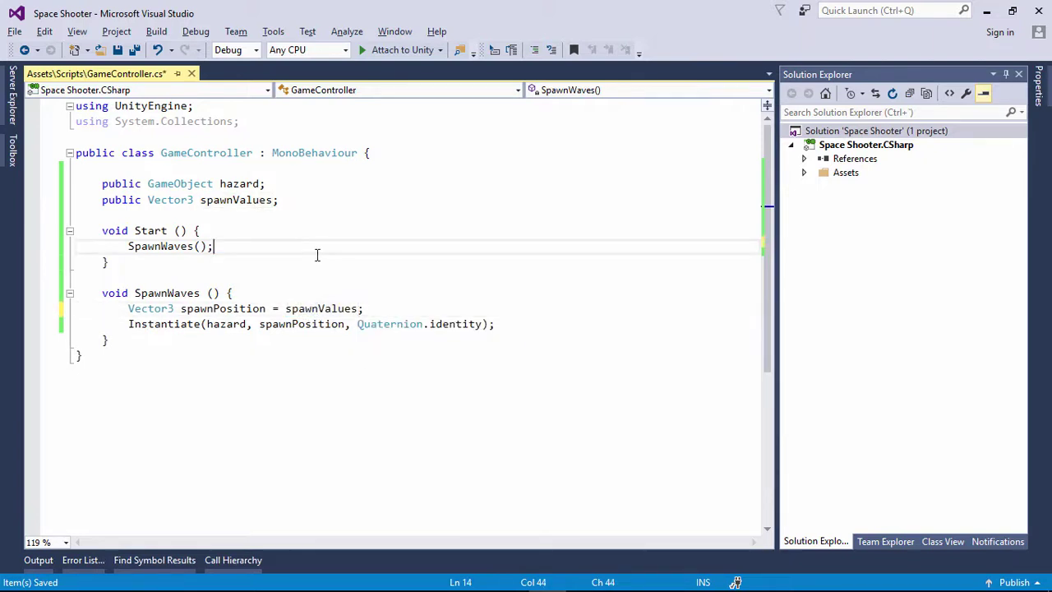
Step: Set spawnPosition to new Vector3(spawnValues.x, spawnValues.y, spawnValues.z) and save
double_click(308, 311)
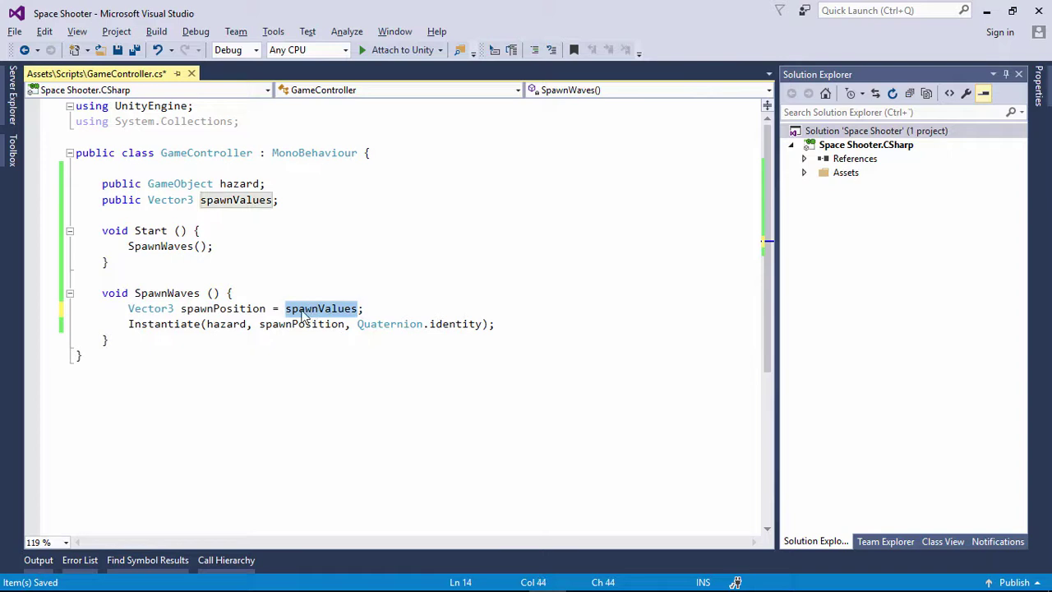
key(Left)
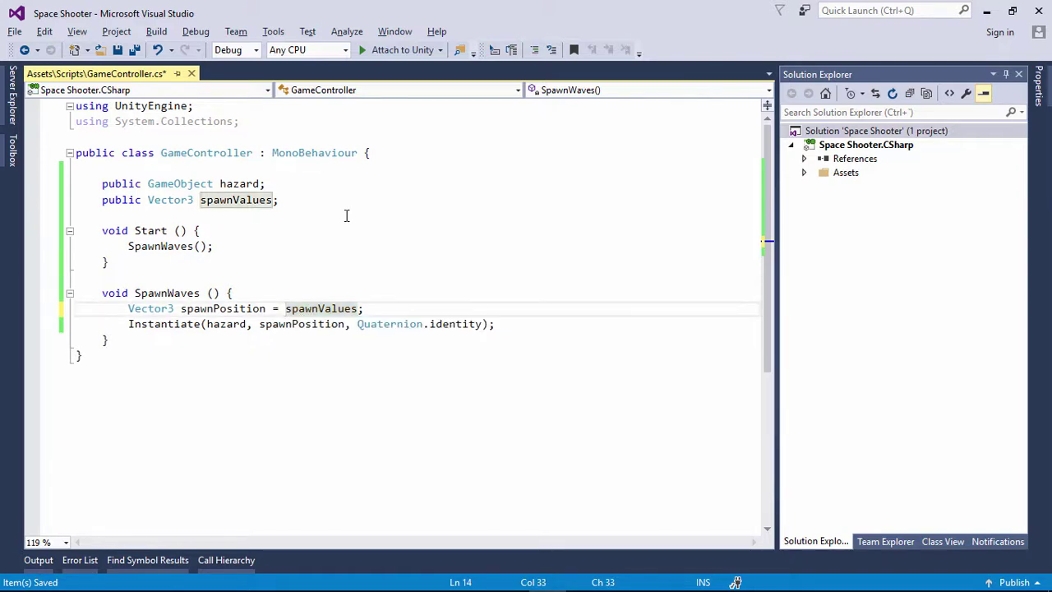
text(new)
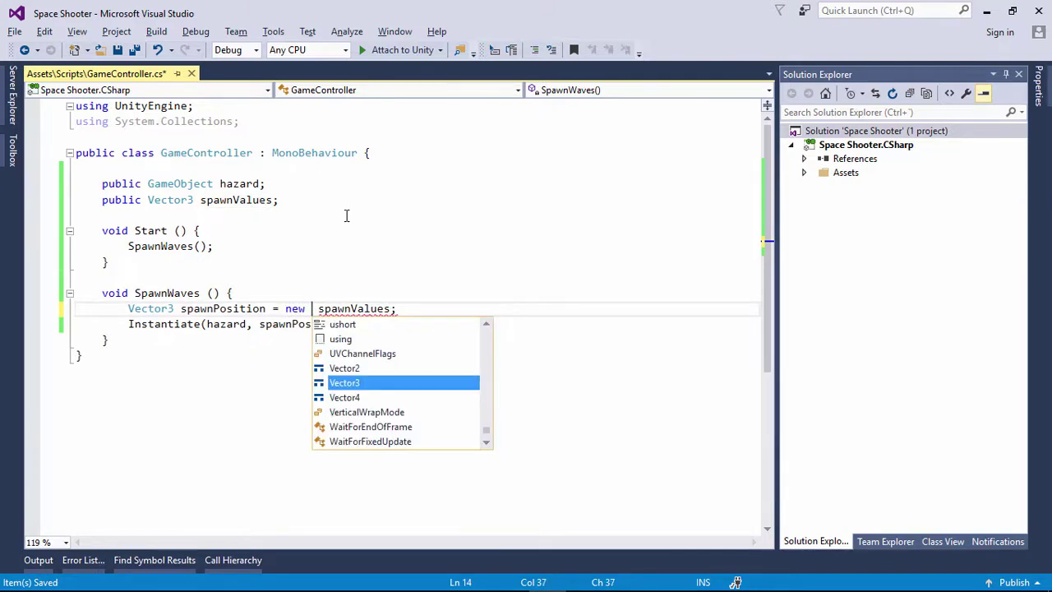
key(Tab)
text(()
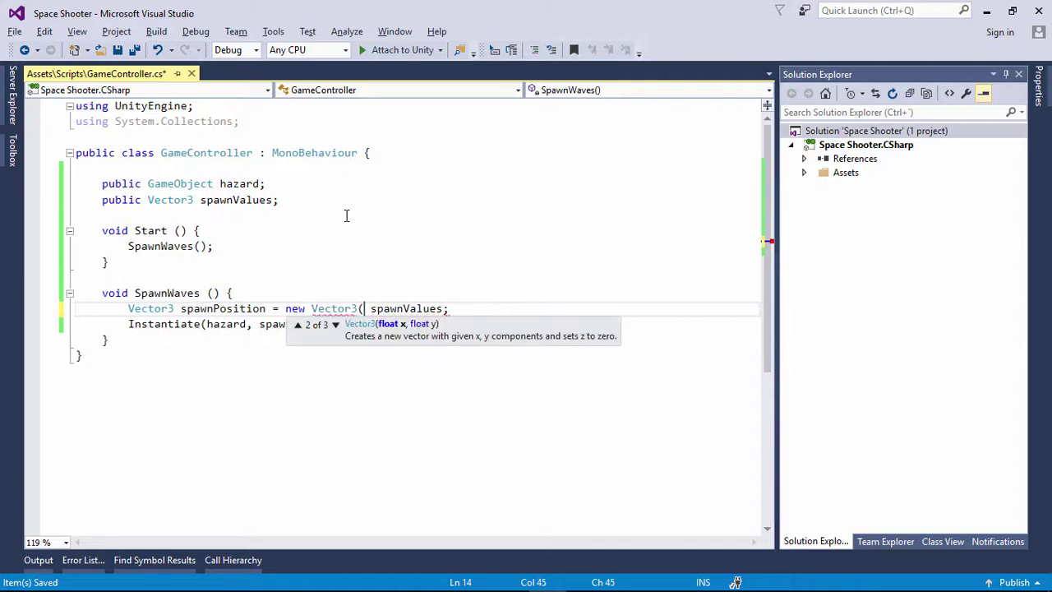
key(Delete)
key(ctrl+Right)
text(.)
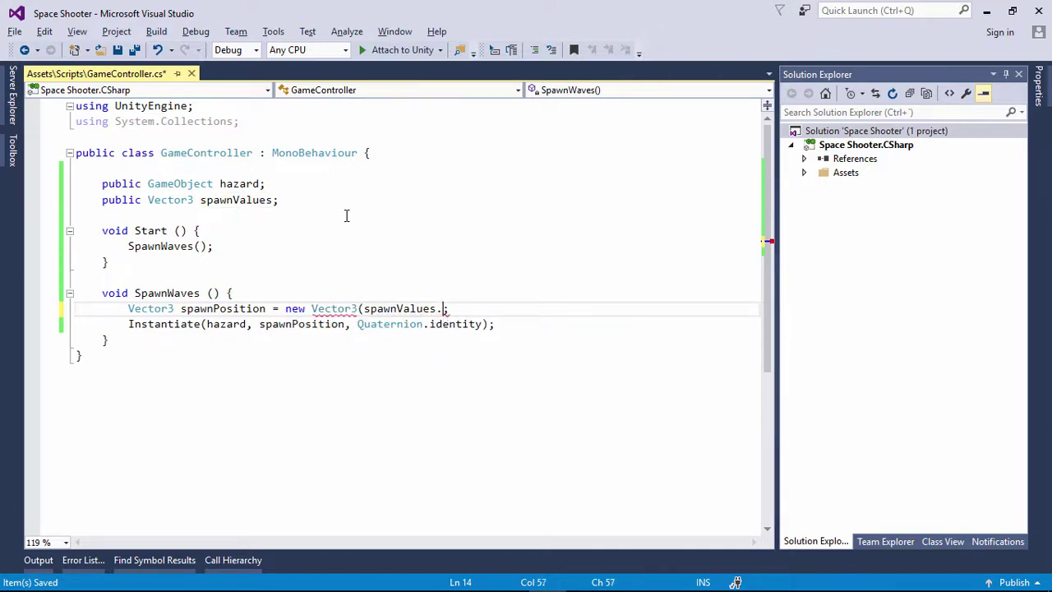
text(x, spawn)
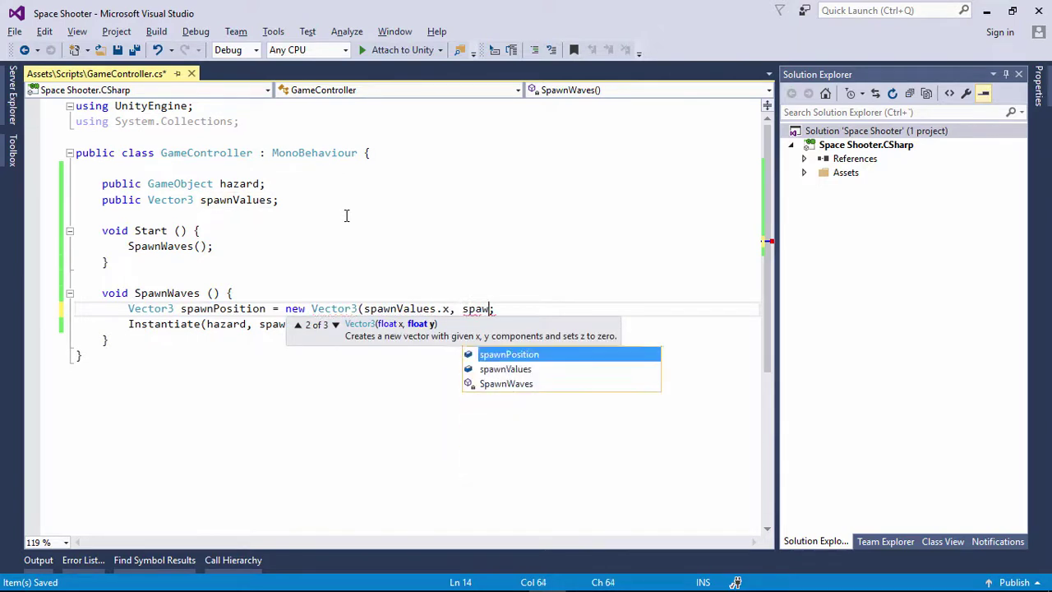
text(V)
key(Tab)
text(.y, s)
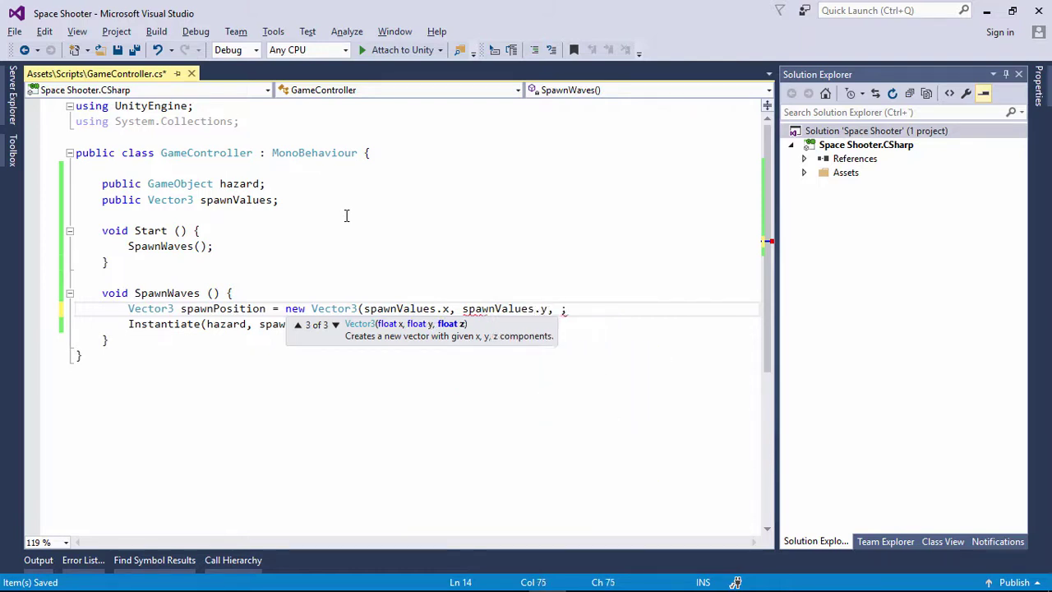
text(pa)
key(Tab)
text(.)
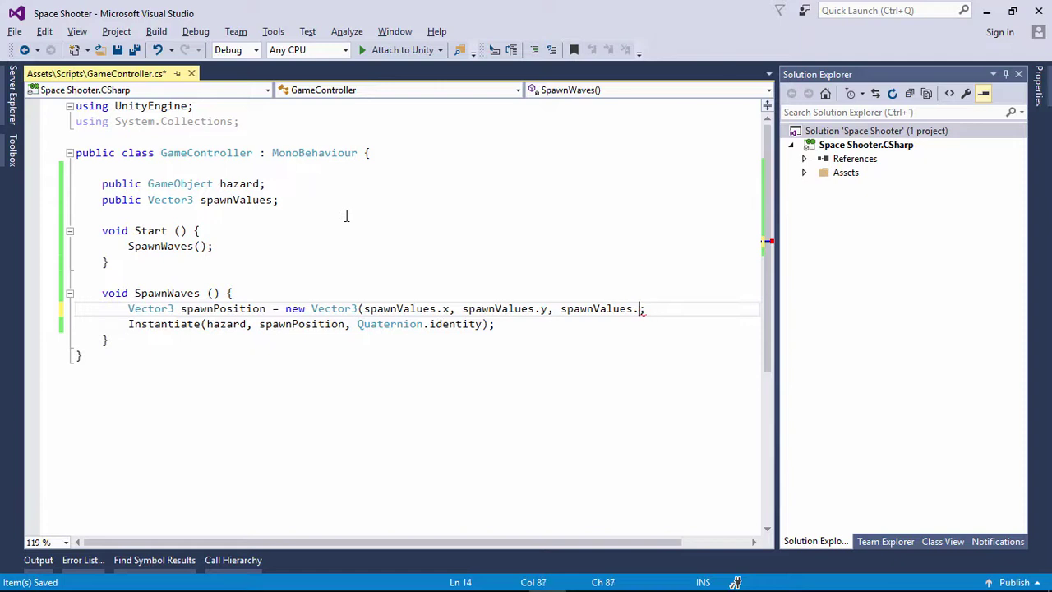
text(z))
key(ctrl+s)
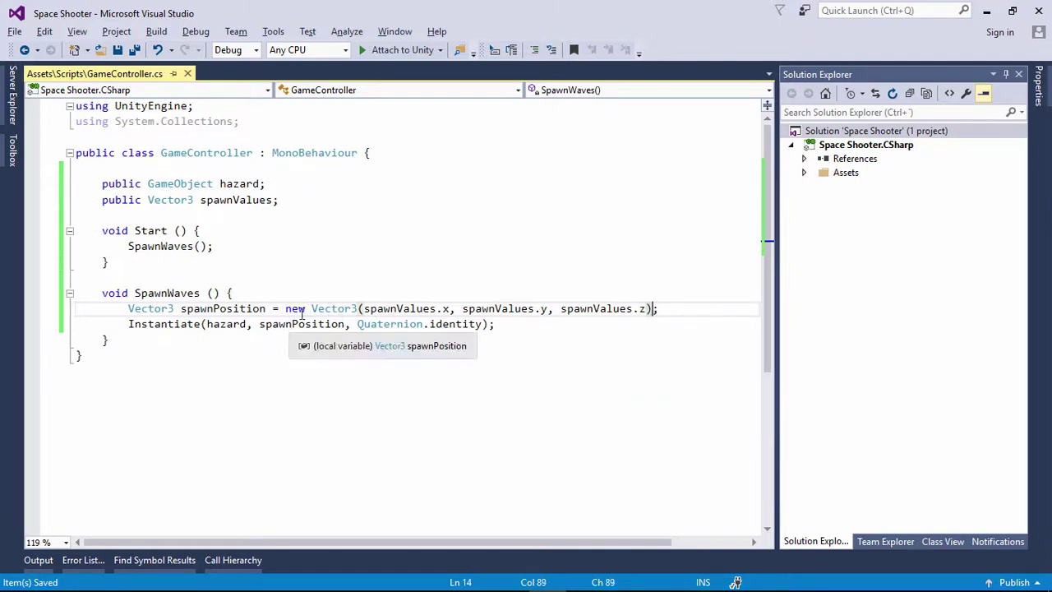
Step: Review the spawnValues field and the new Vector3 expression on the spawnPosition line
double_click(217, 203)
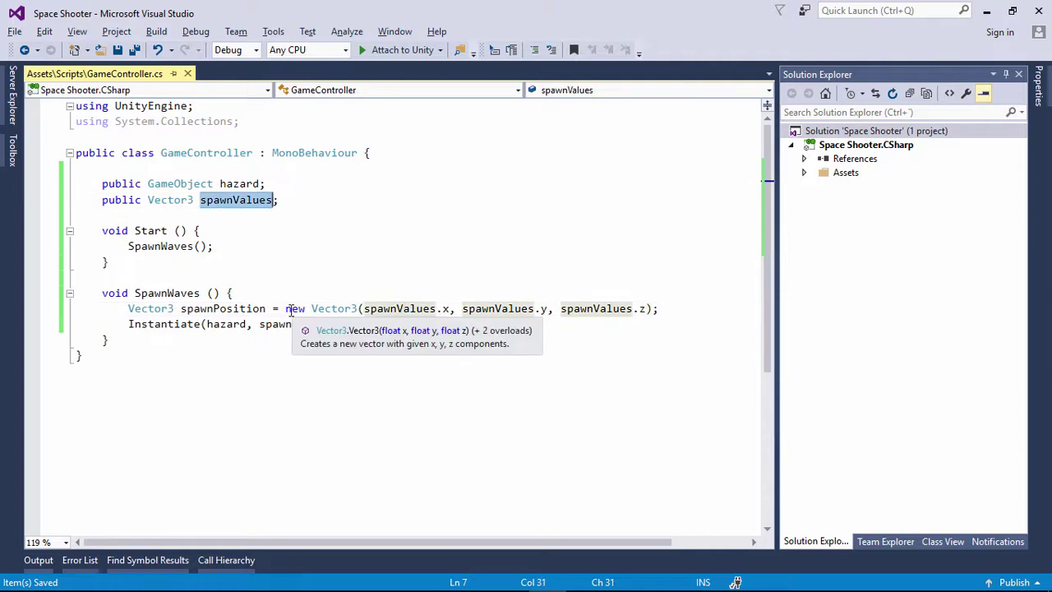
drag(286, 309, 481, 289)
drag(661, 304, 652, 308)
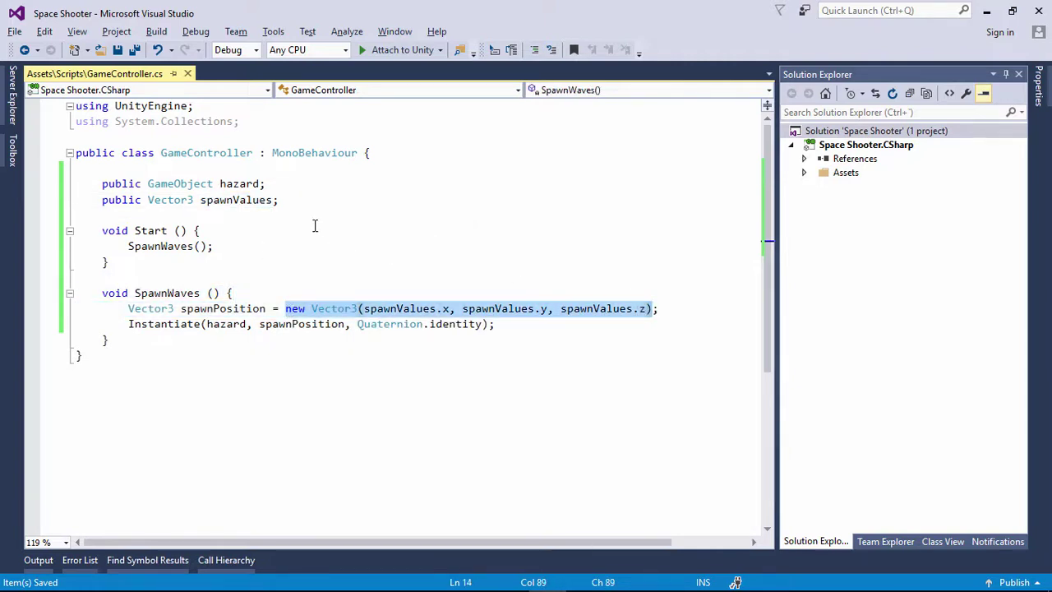
click(364, 308)
double_click(399, 308)
drag(446, 313, 455, 311)
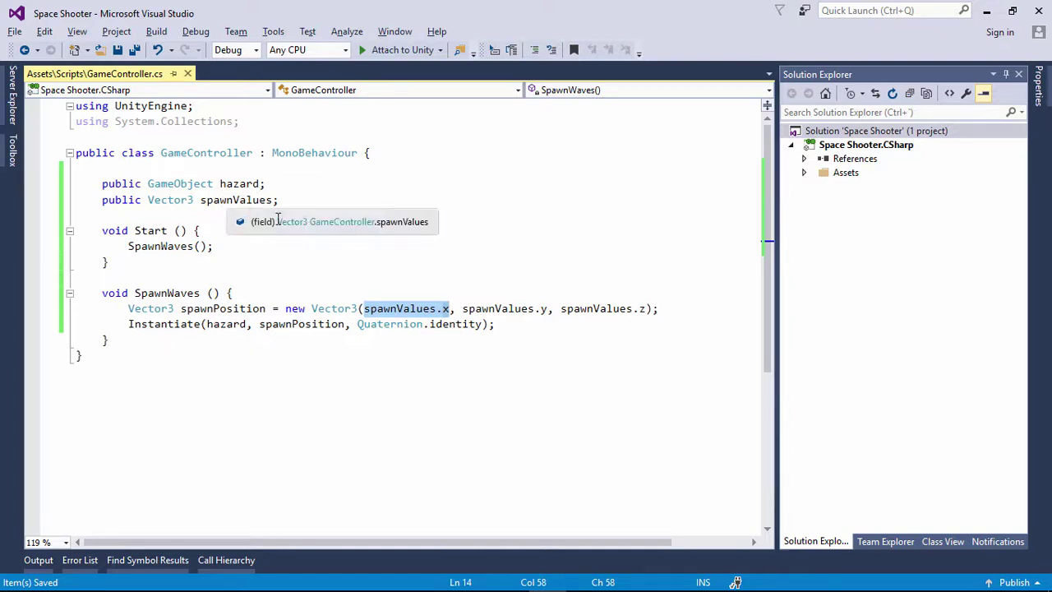
click(309, 309)
drag(285, 309, 652, 309)
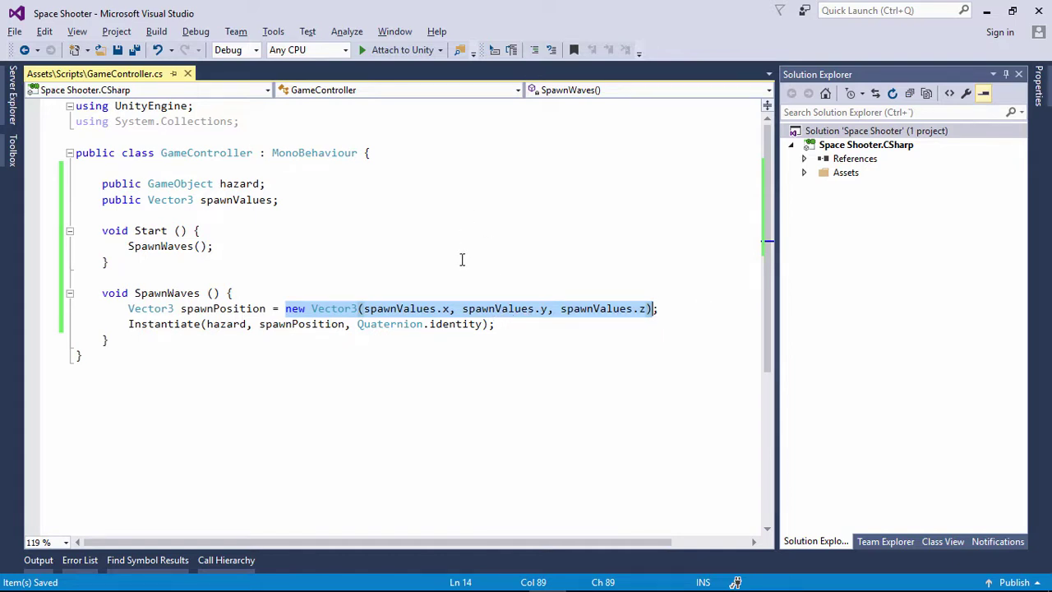
click(404, 242)
Step: Scrub the Asteroid's Position Z to test heights, then set Spawn Values Z to 16
key(alt+Tab)
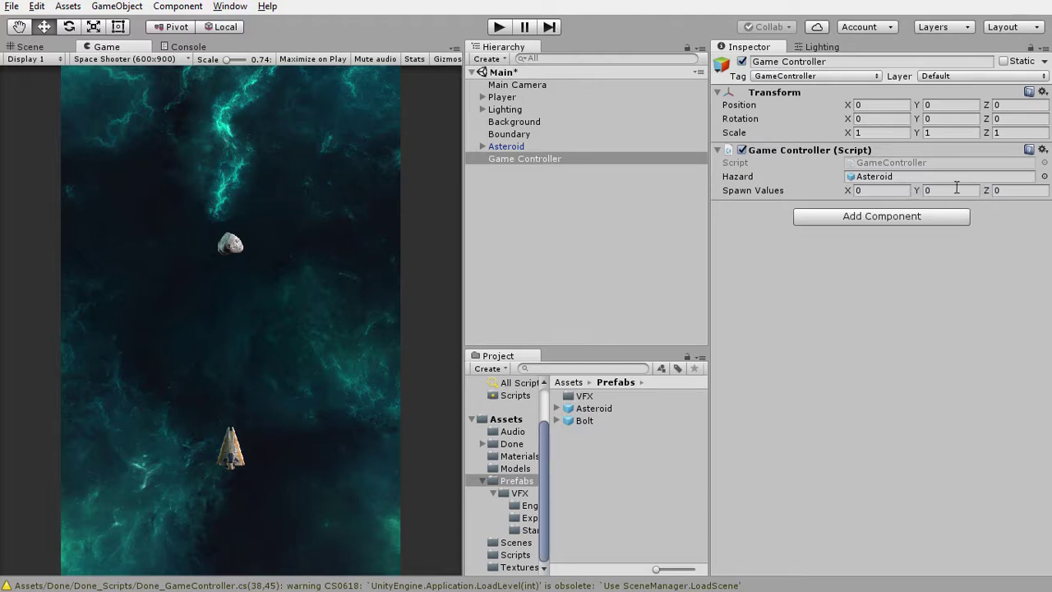
click(520, 148)
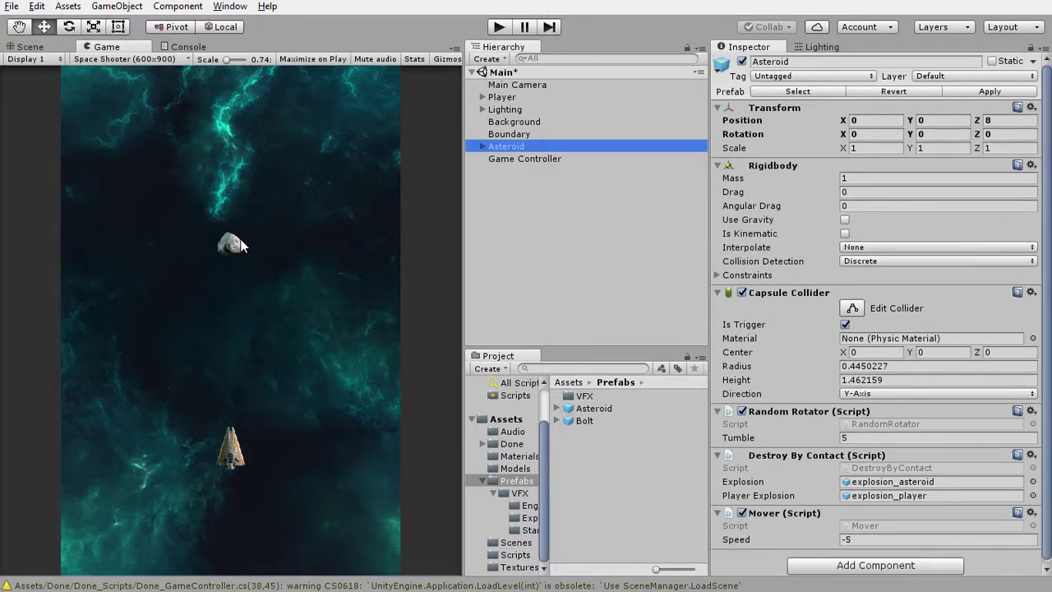
mouse_move(976, 120)
mouse_down()
mouse_move(95, 104)
mouse_move(89, 130)
mouse_move(148, 125)
mouse_up()
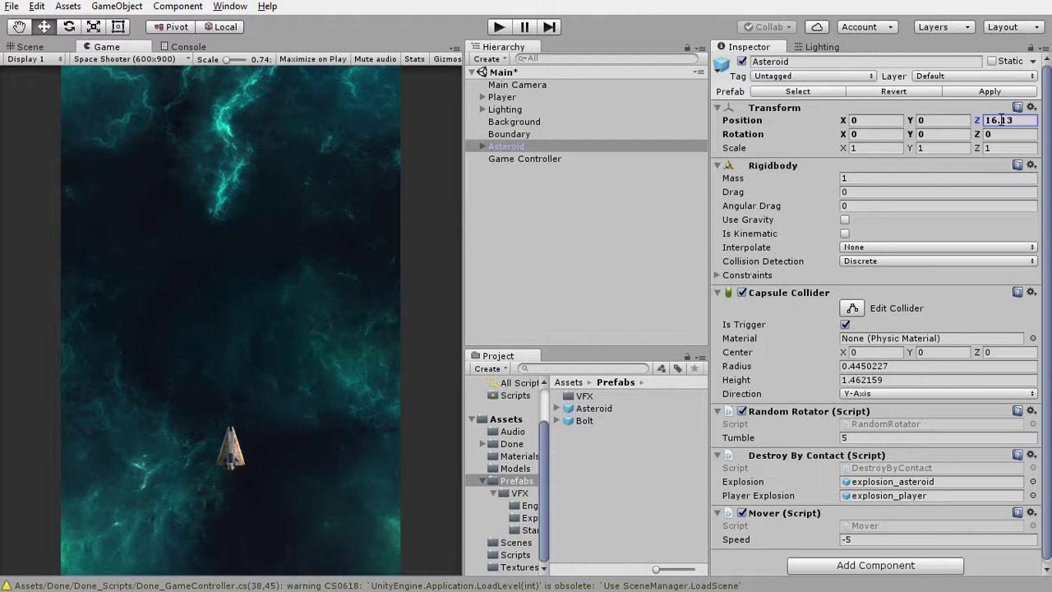
drag(979, 121, 918, 129)
click(535, 158)
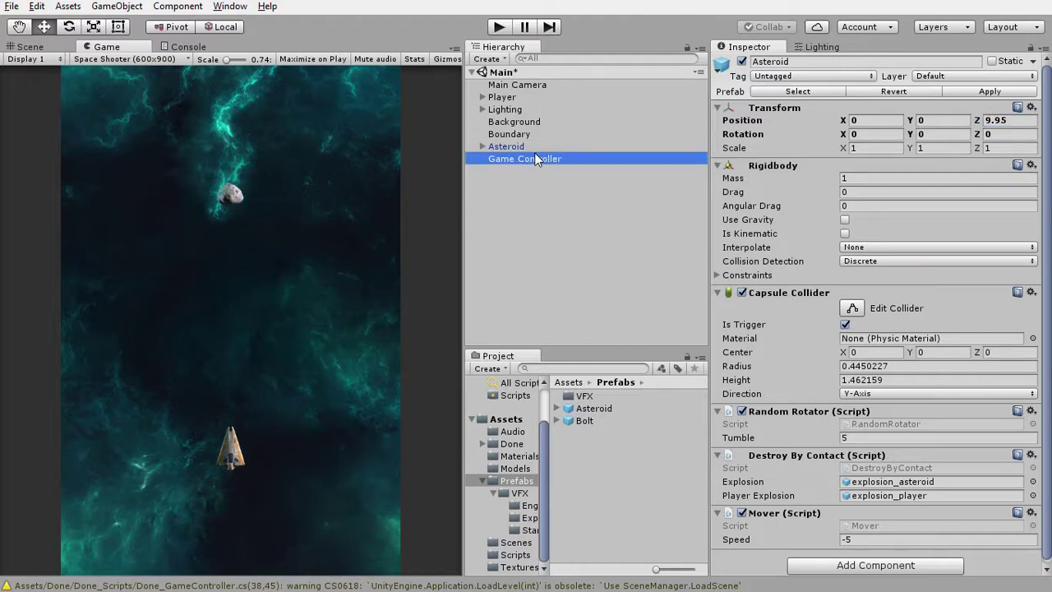
click(982, 190)
text(16)
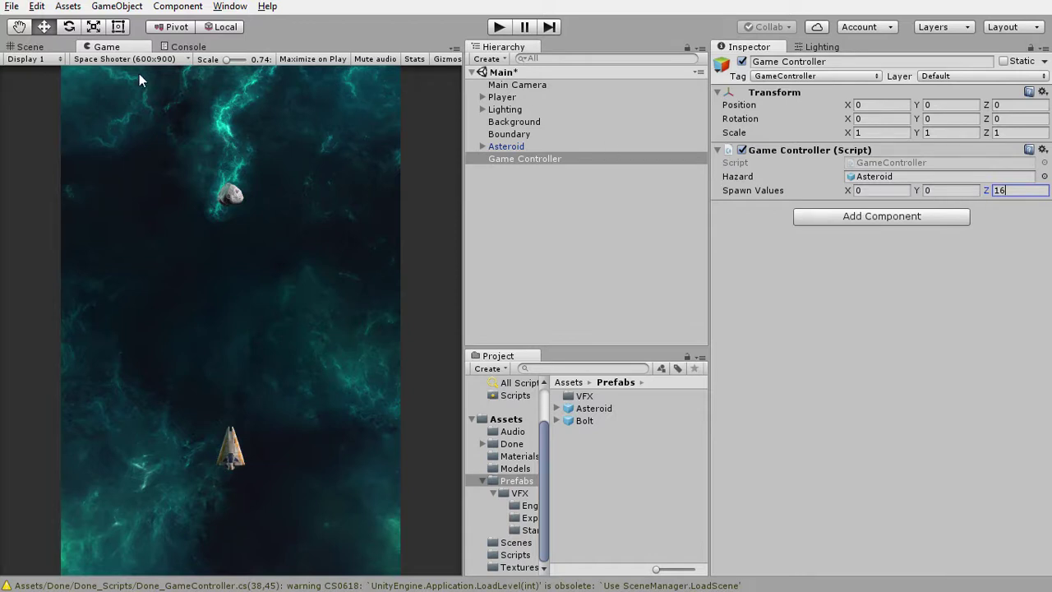
click(31, 47)
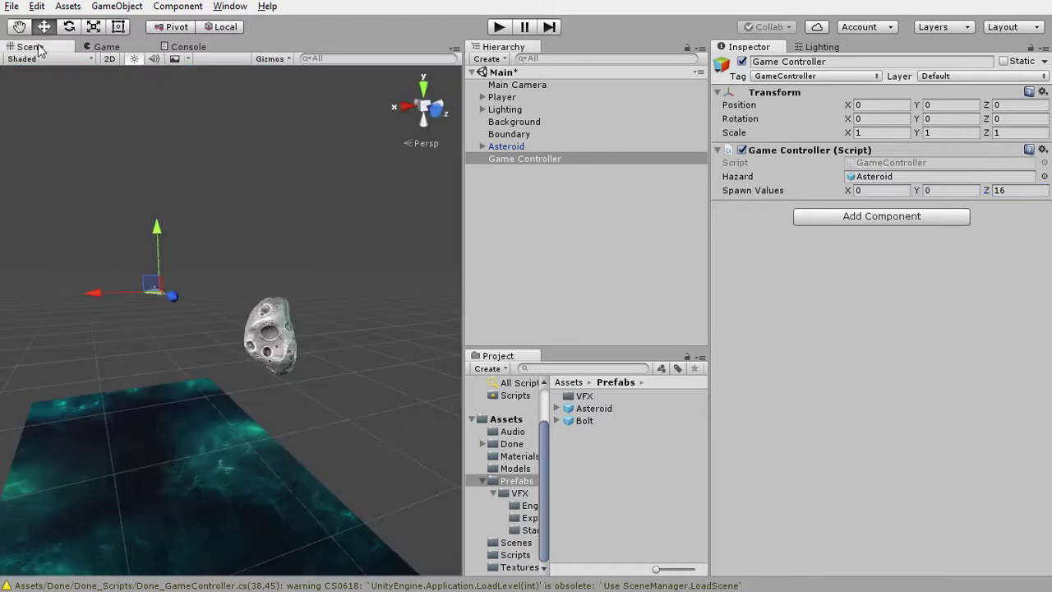
click(108, 59)
click(108, 58)
click(541, 147)
drag(273, 279, 237, 137)
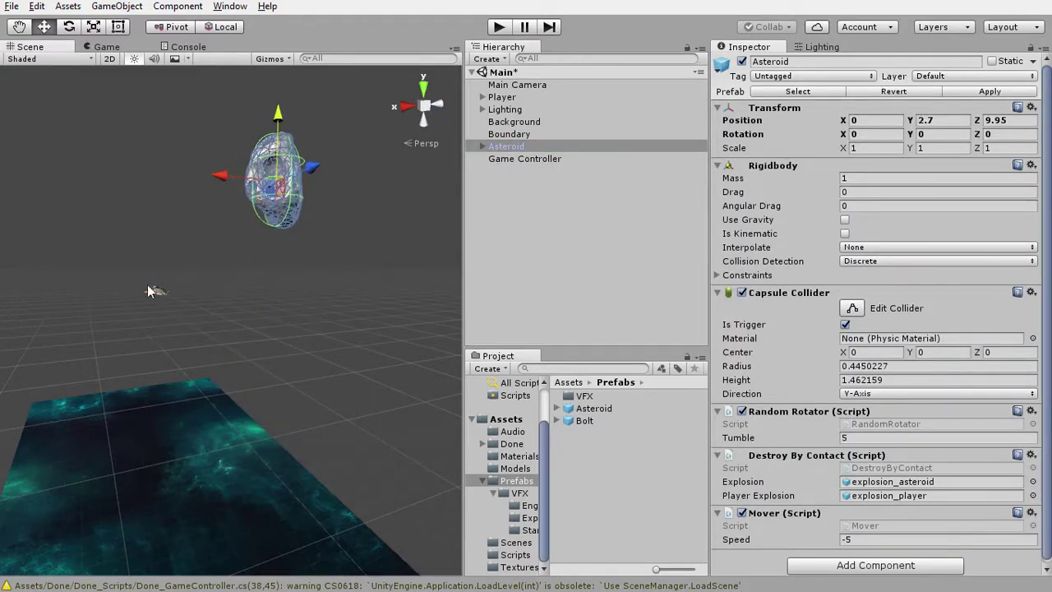
key(ctrl+z)
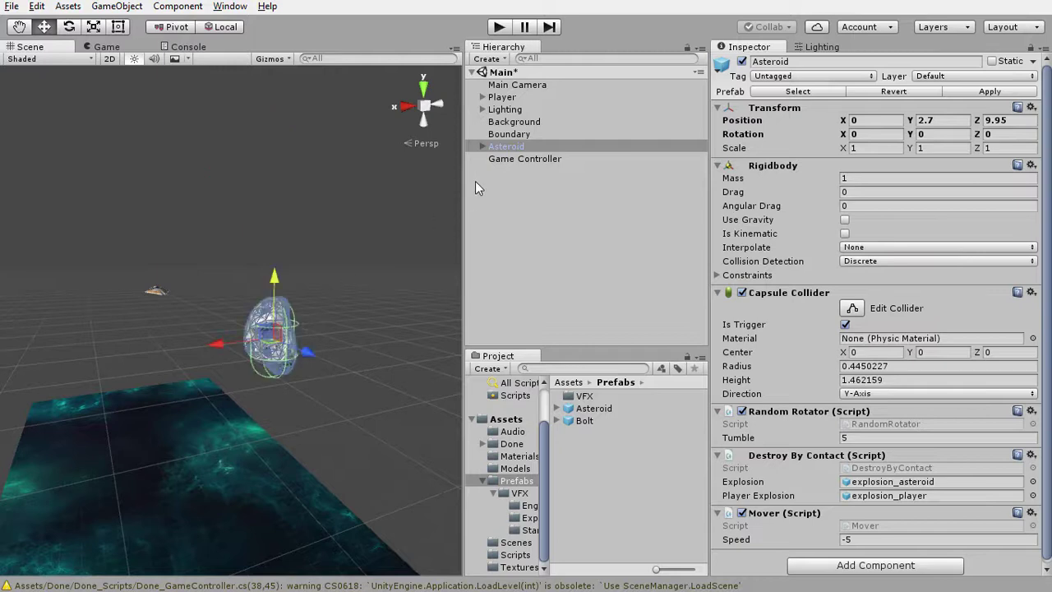
click(497, 160)
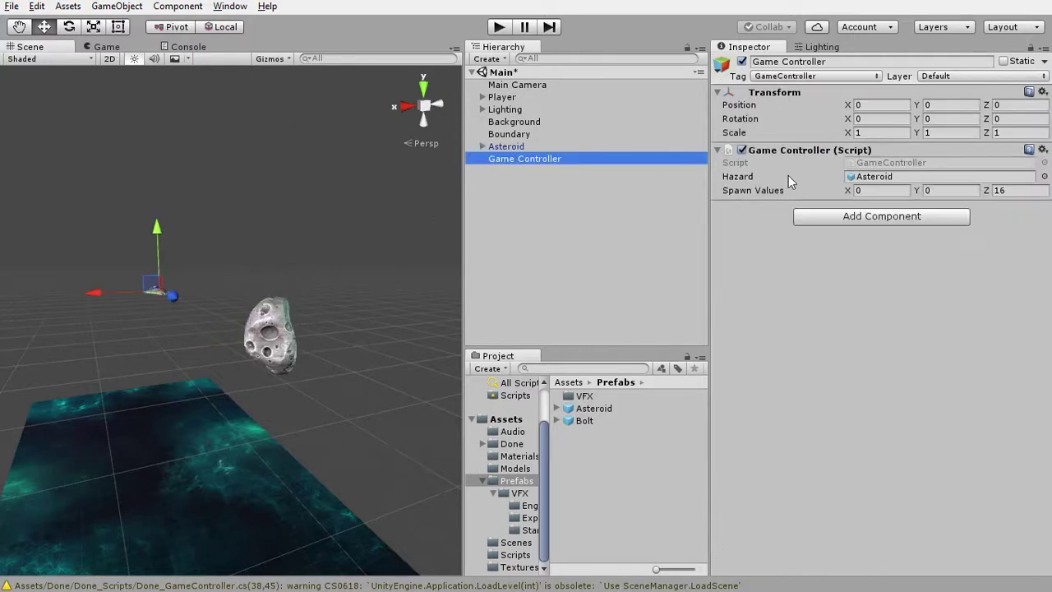
click(529, 146)
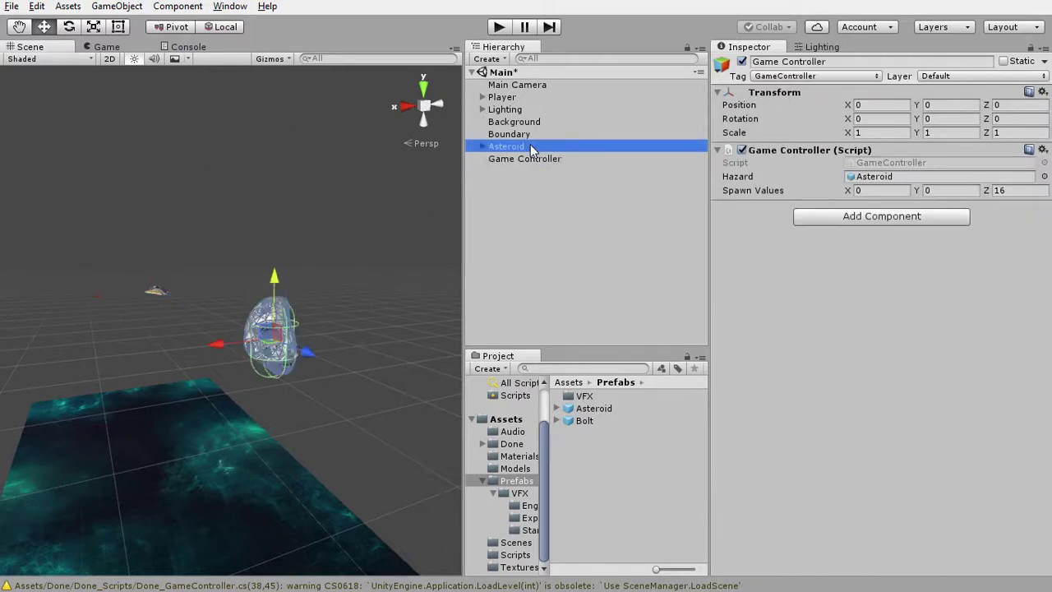
click(97, 49)
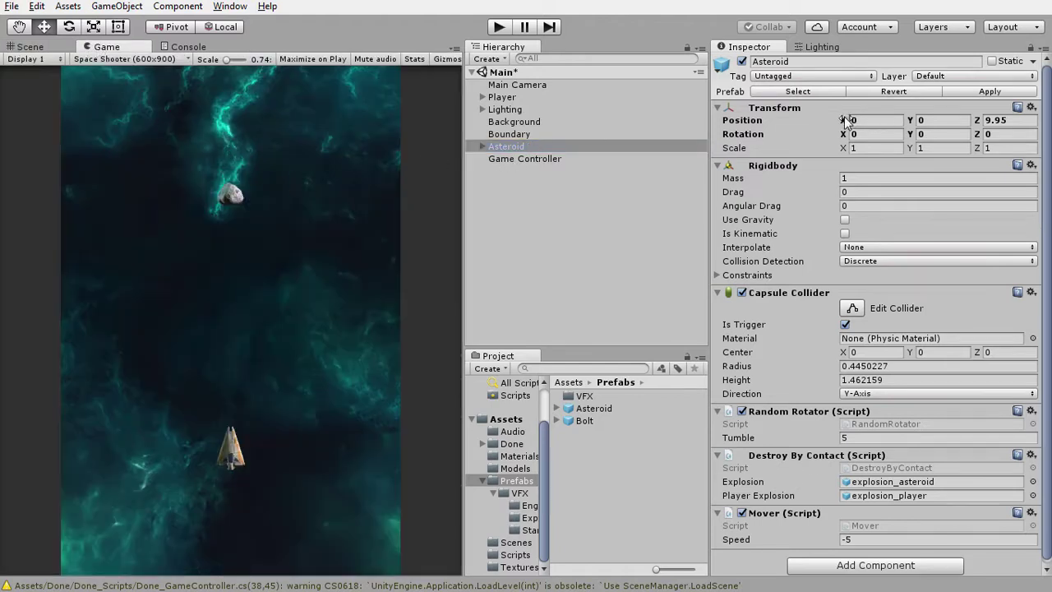
Step: Slide the Asteroid's Position X to find the left and right screen edges
mouse_move(842, 121)
mouse_down()
mouse_move(794, 124)
mouse_move(875, 140)
mouse_up()
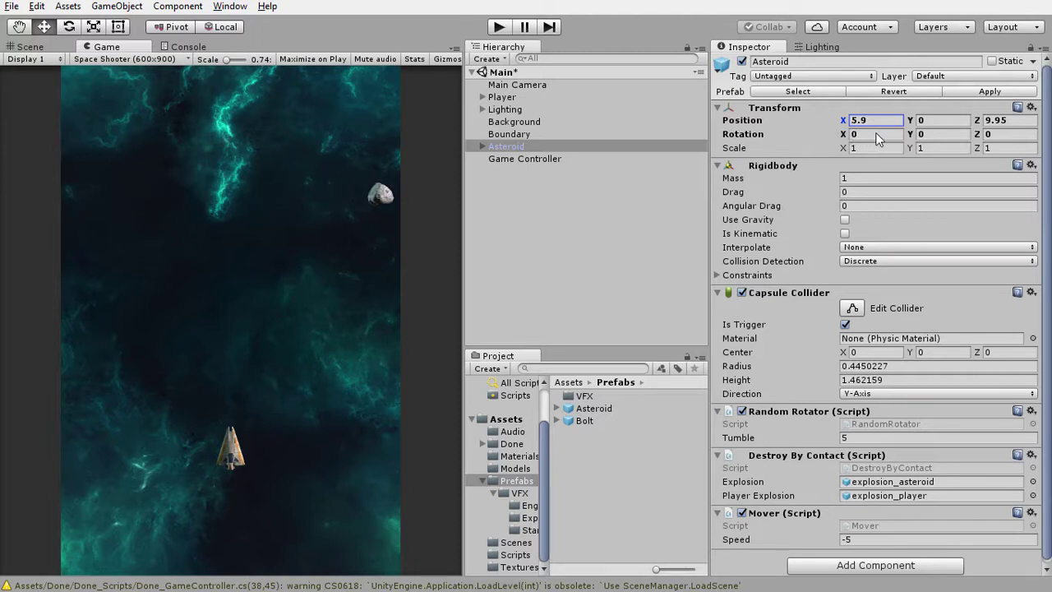
mouse_move(872, 133)
mouse_down()
mouse_move(800, 126)
mouse_move(880, 116)
mouse_up()
key(alt+Tab)
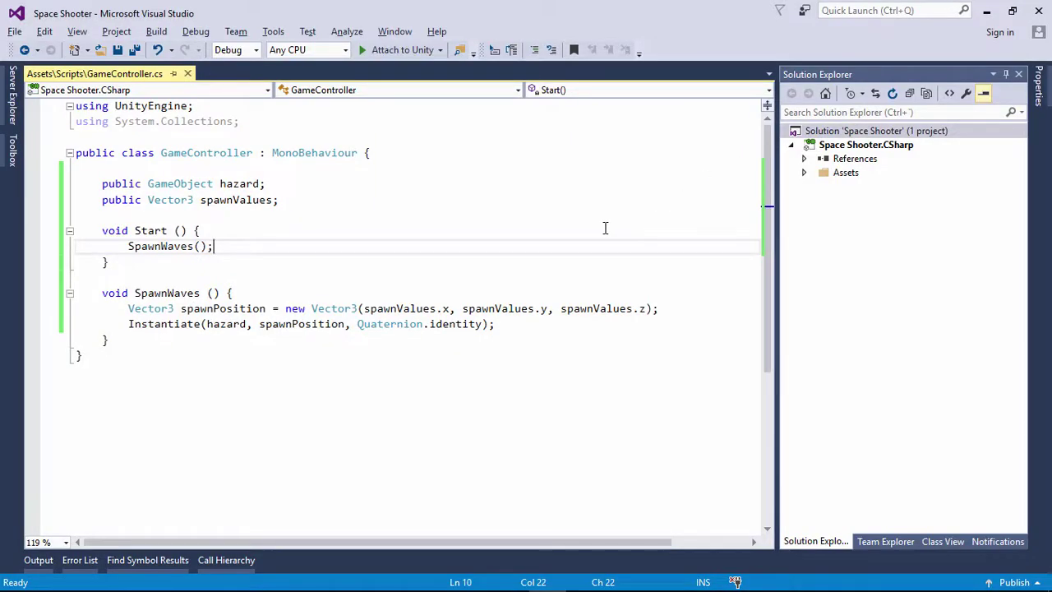
key(alt+Tab)
Step: Set the Game Controller's Spawn Values X to 6 and delete the Asteroid from the scene
click(553, 160)
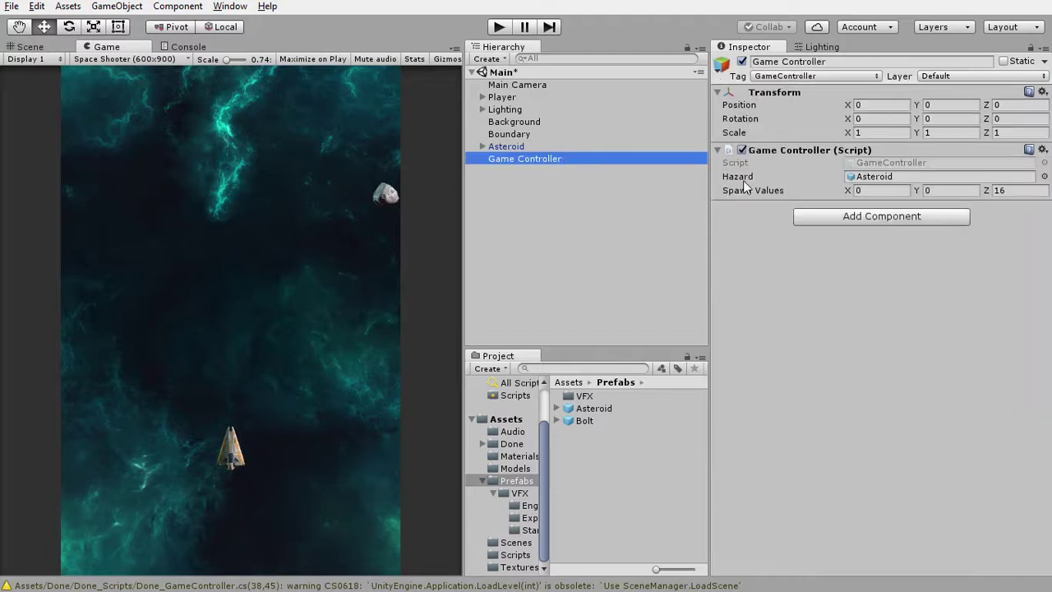
click(861, 188)
text(6)
click(794, 299)
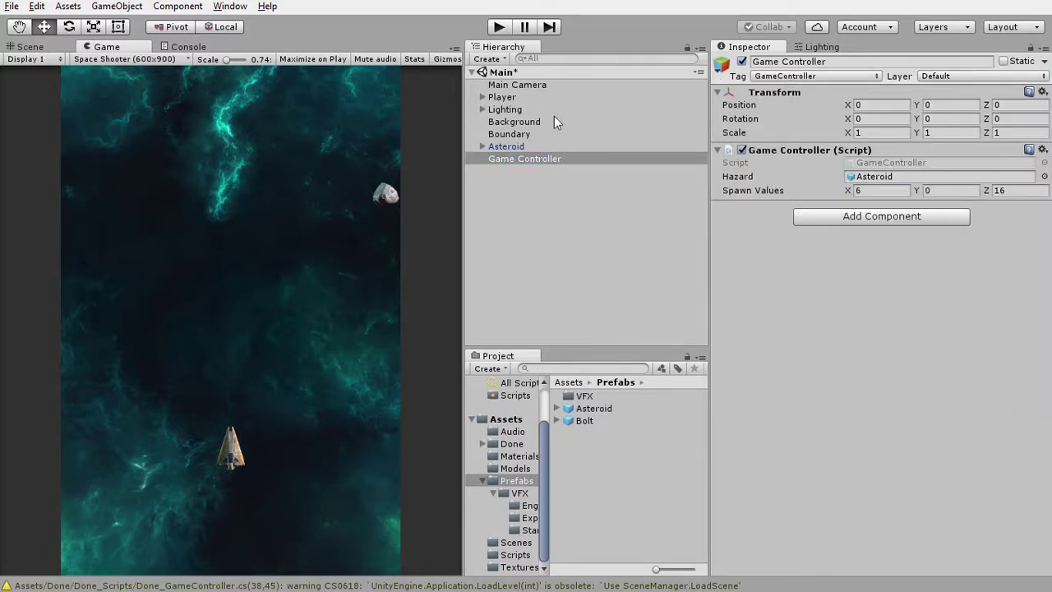
click(506, 147)
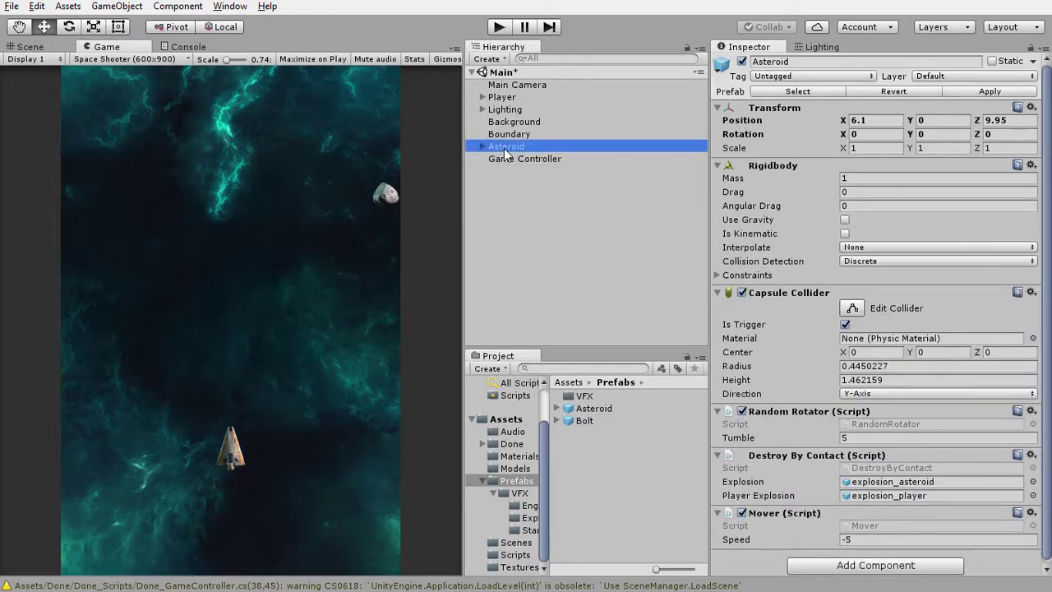
key(Delete)
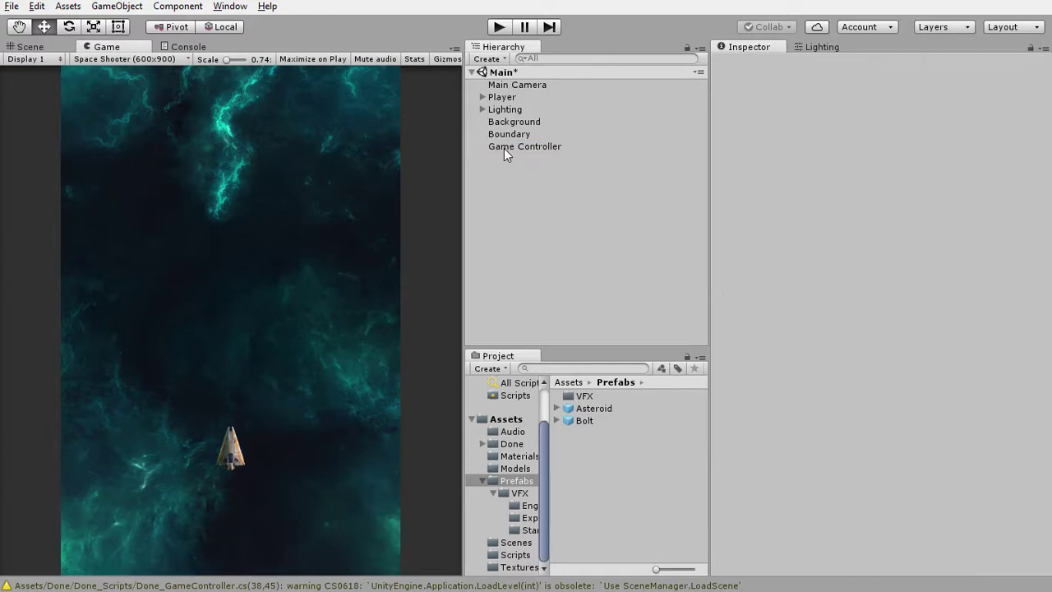
click(497, 28)
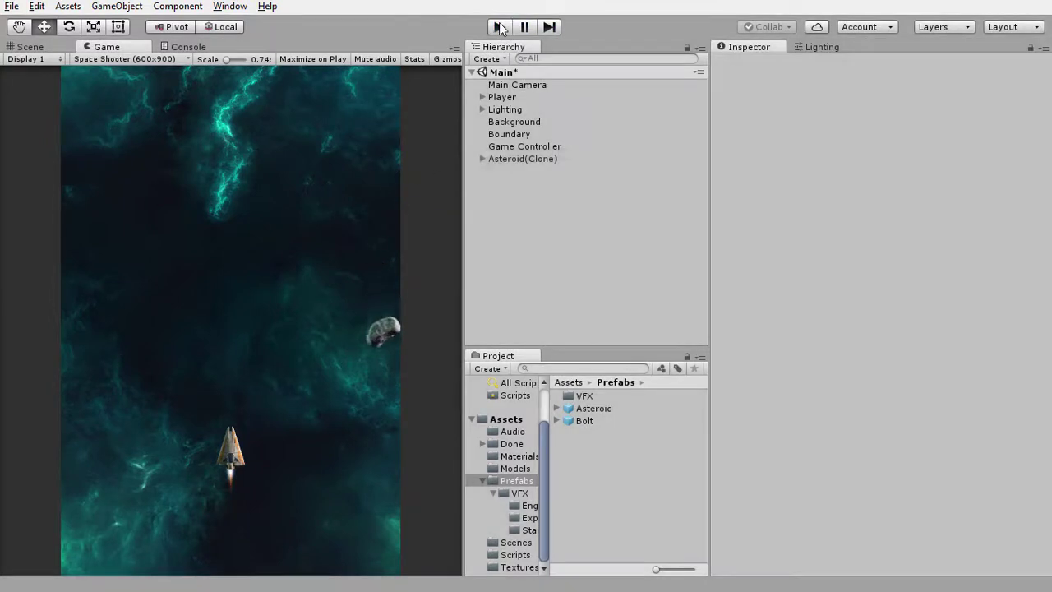
click(497, 27)
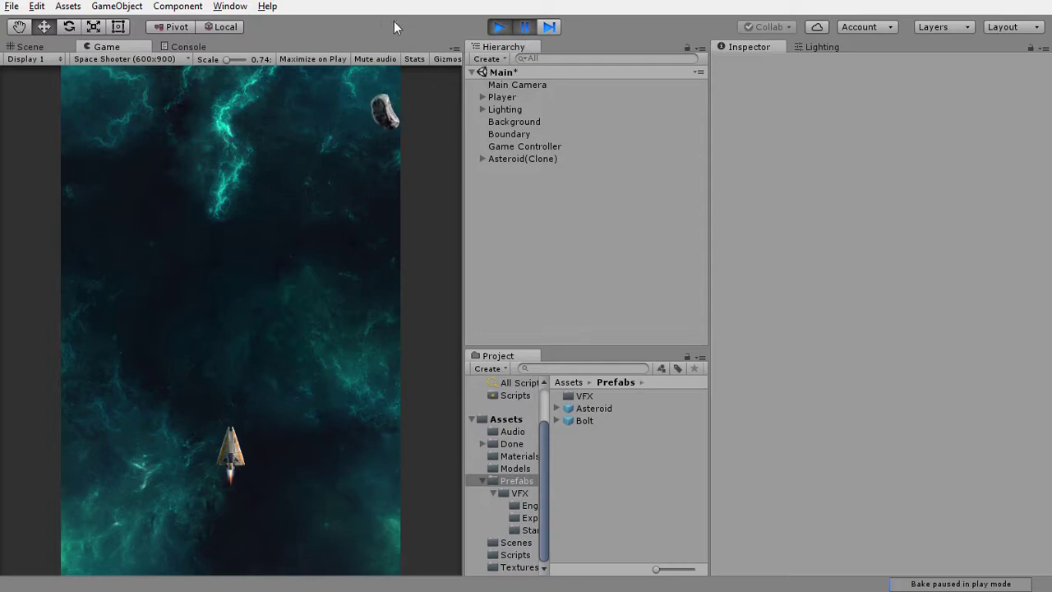
click(525, 156)
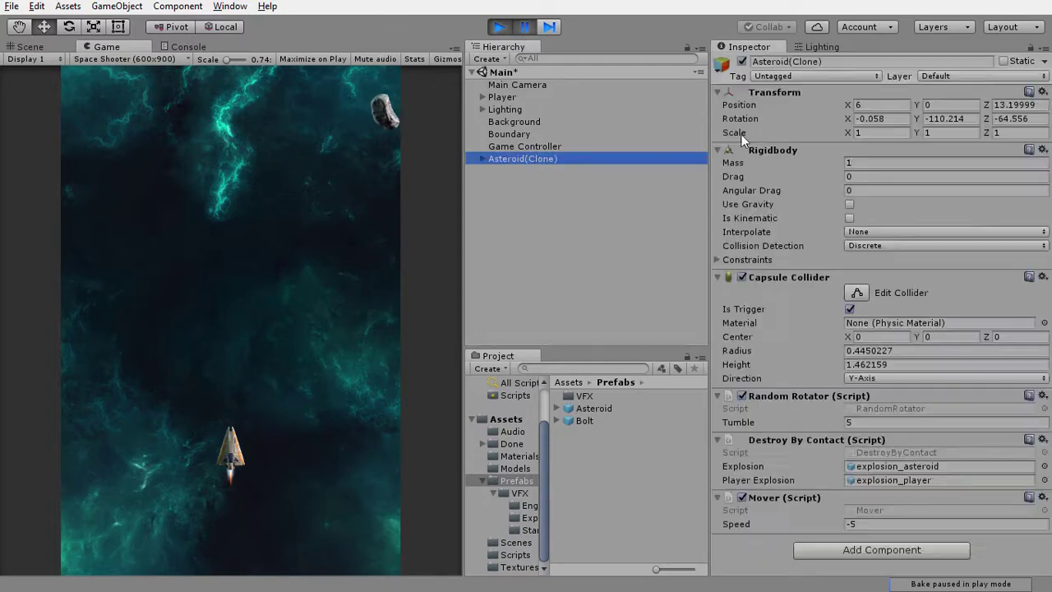
click(499, 26)
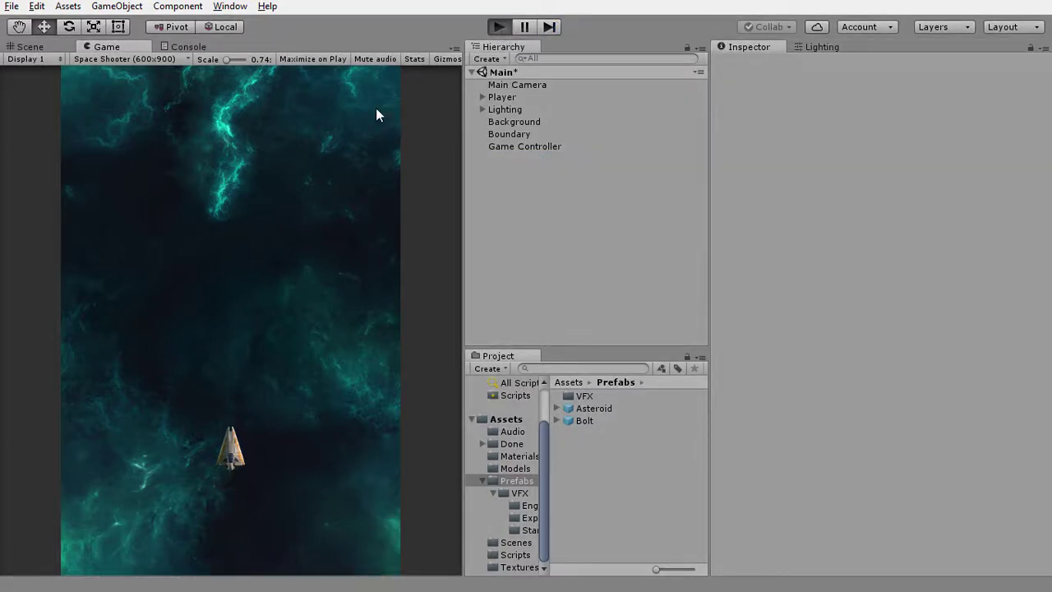
key(ctrl+p)
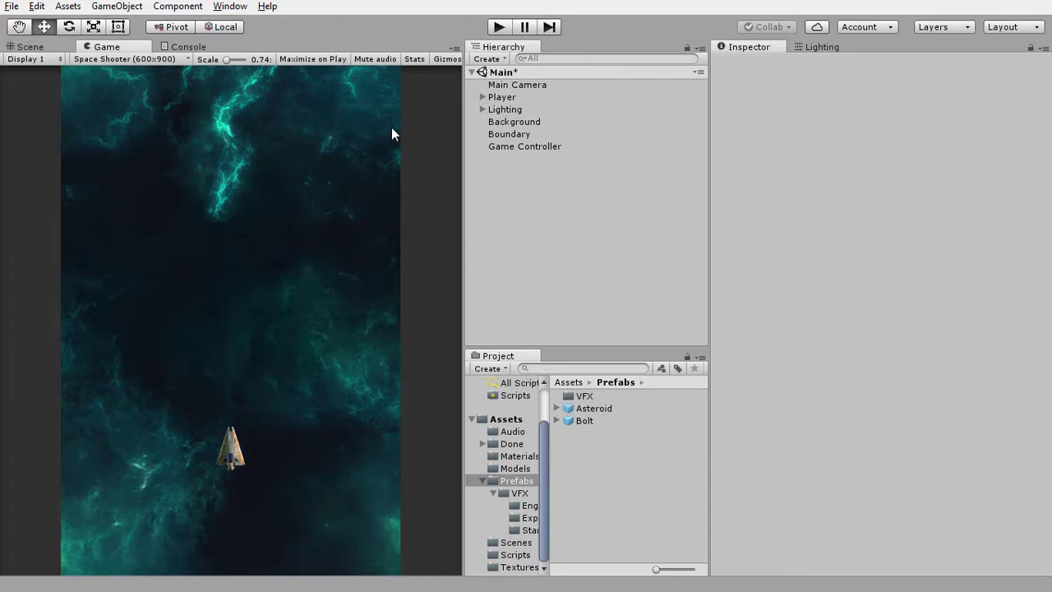
click(507, 148)
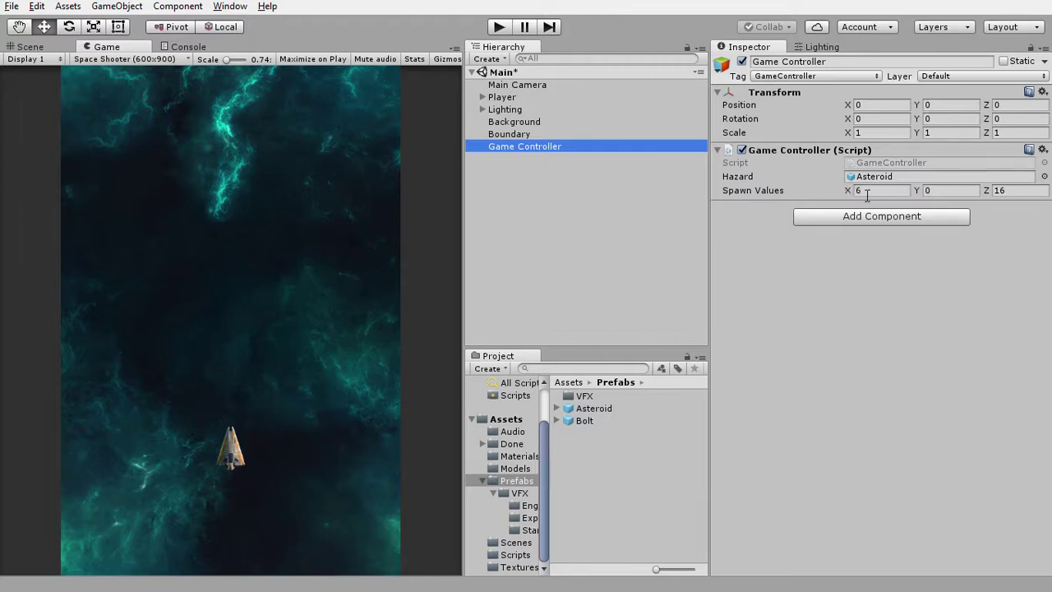
Step: Try inserting a spawnValues reference before the Vector3 expression, then remove it again
key(alt+Tab)
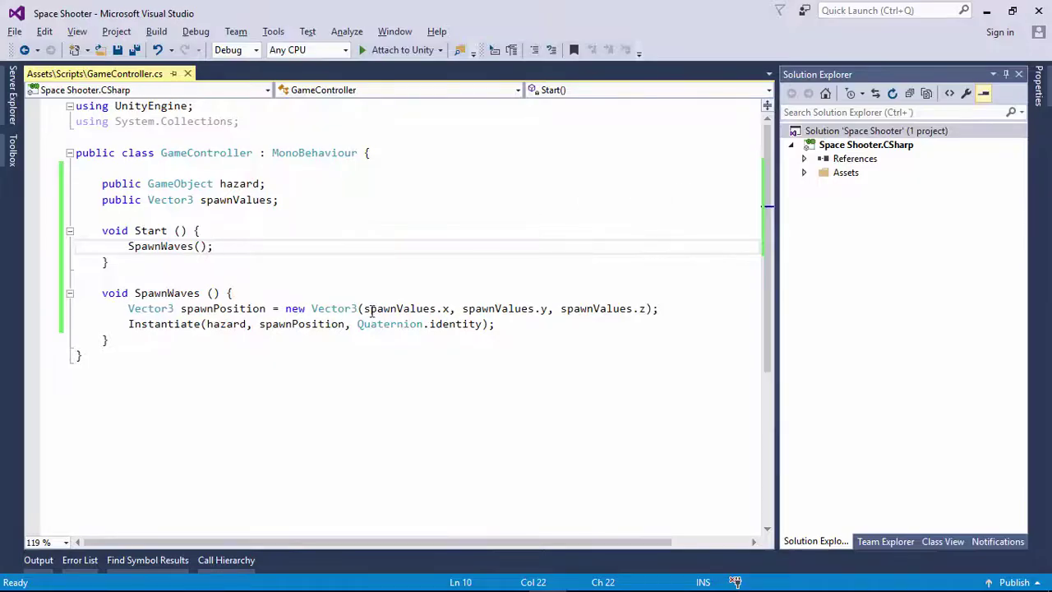
click(286, 309)
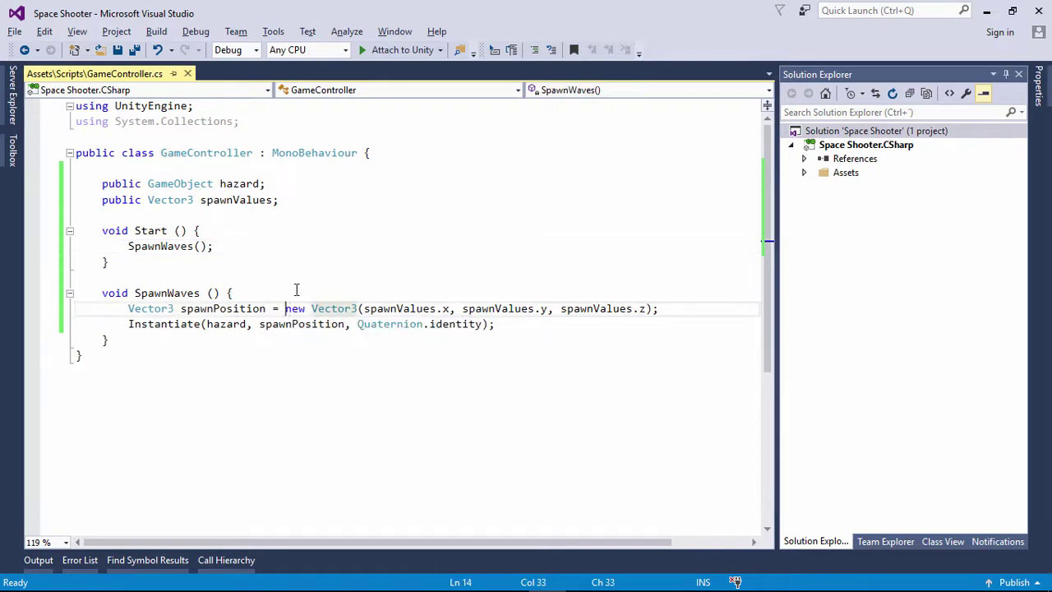
text(spaw)
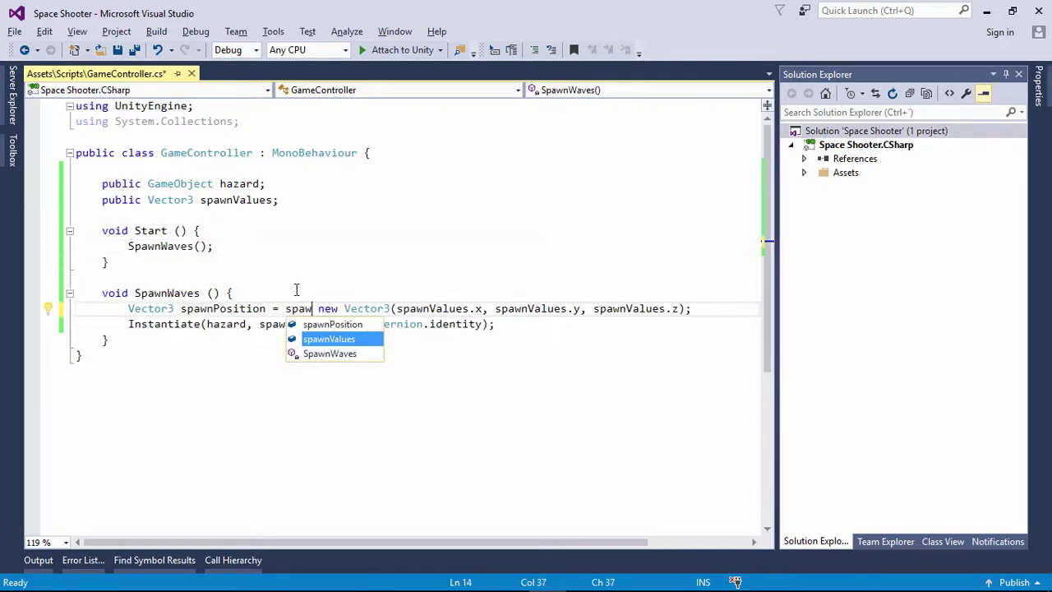
key(Tab)
text(; //)
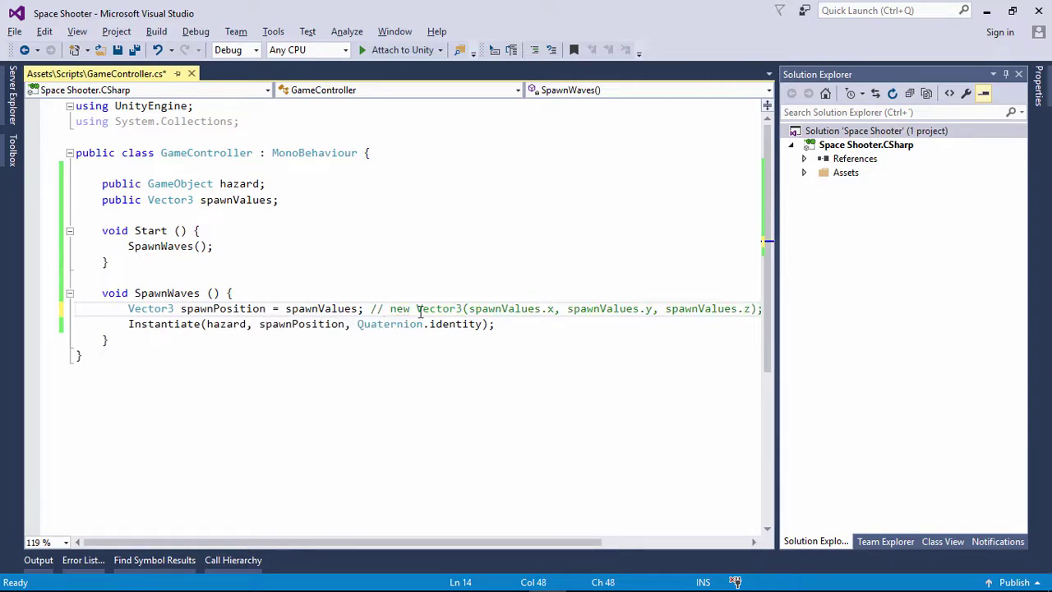
drag(392, 308, 286, 309)
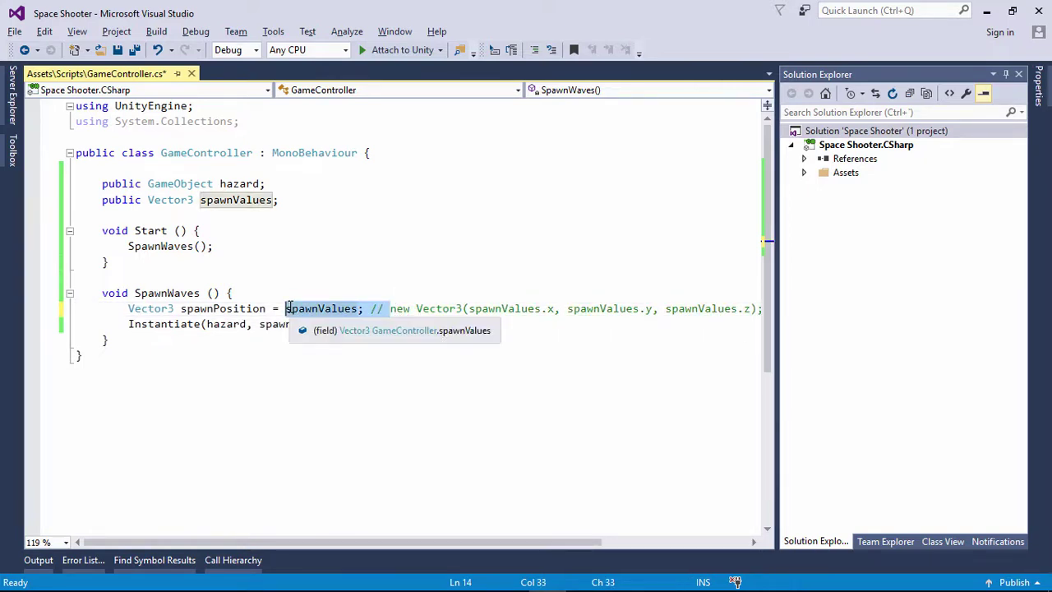
key(BackSpace)
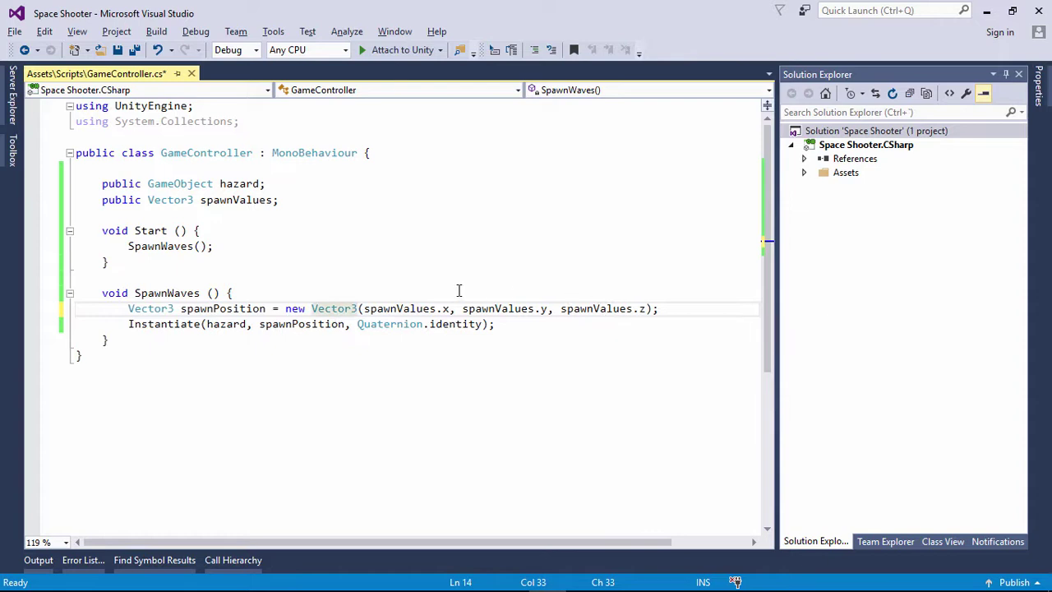
Step: Start wrapping the X argument as Random.Range(spawnValues.x in SpawnWaves
drag(364, 308, 449, 309)
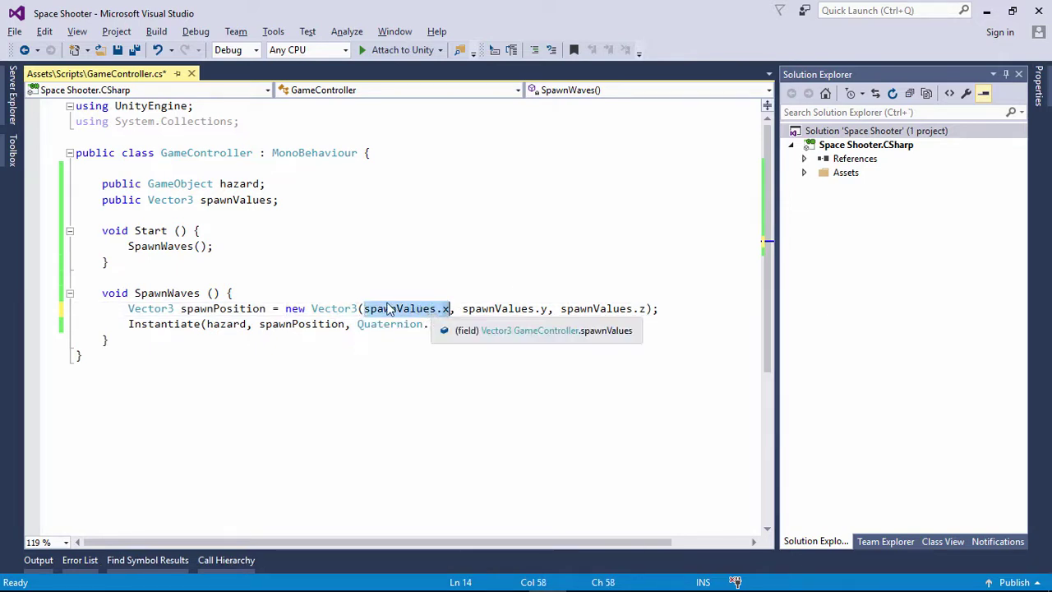
key(Left)
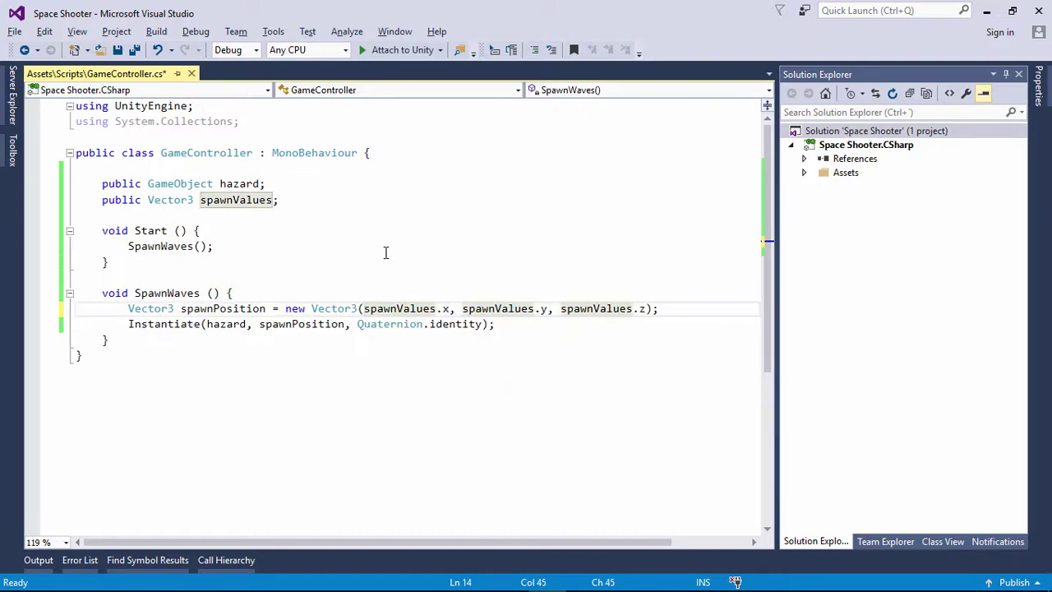
text(Ran)
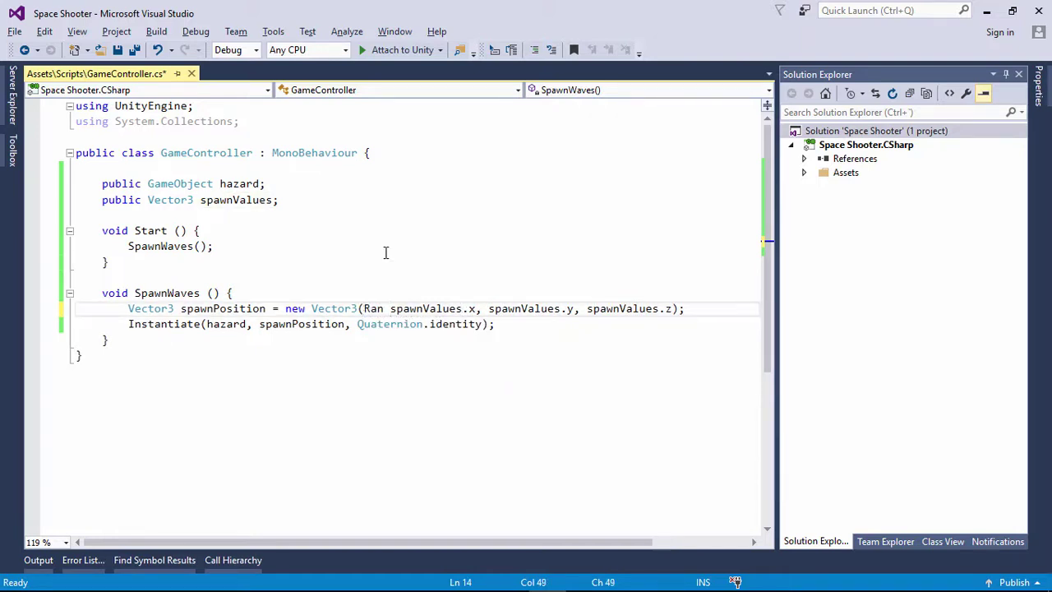
key(ctrl+space)
key(Tab)
text(.R)
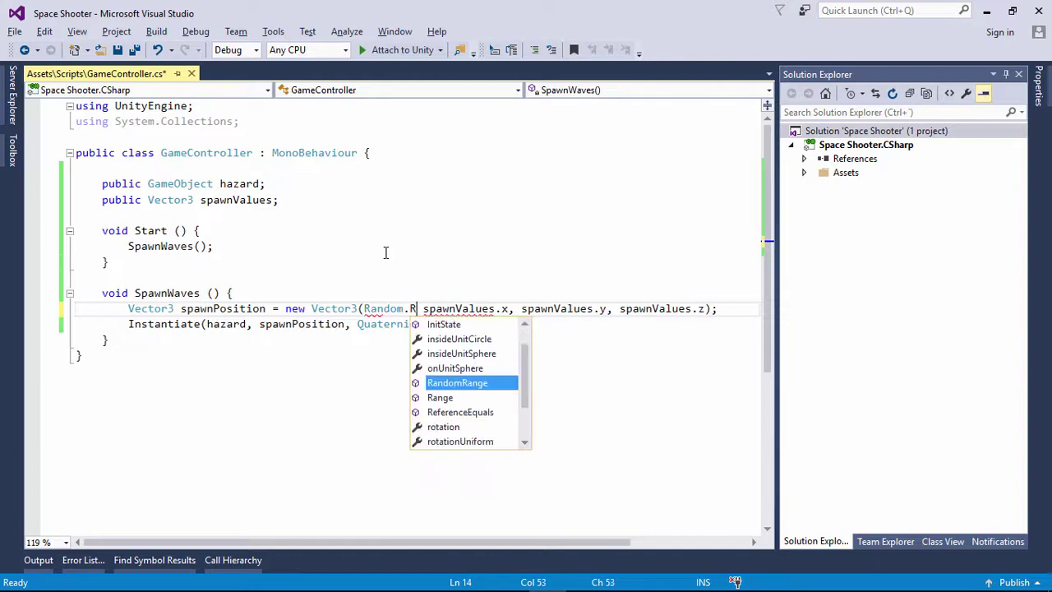
text(ange()
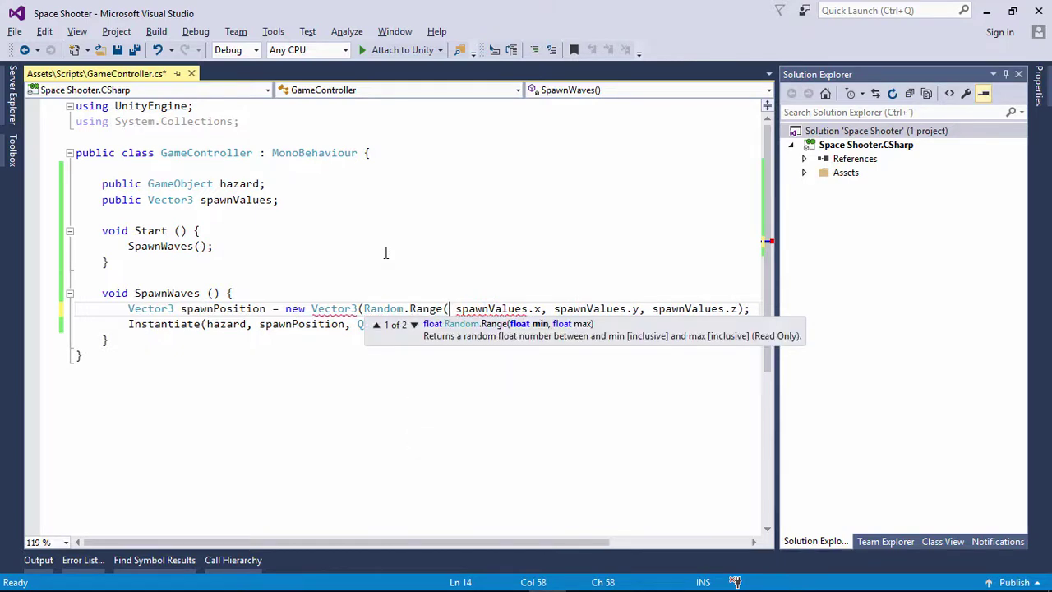
text(spa)
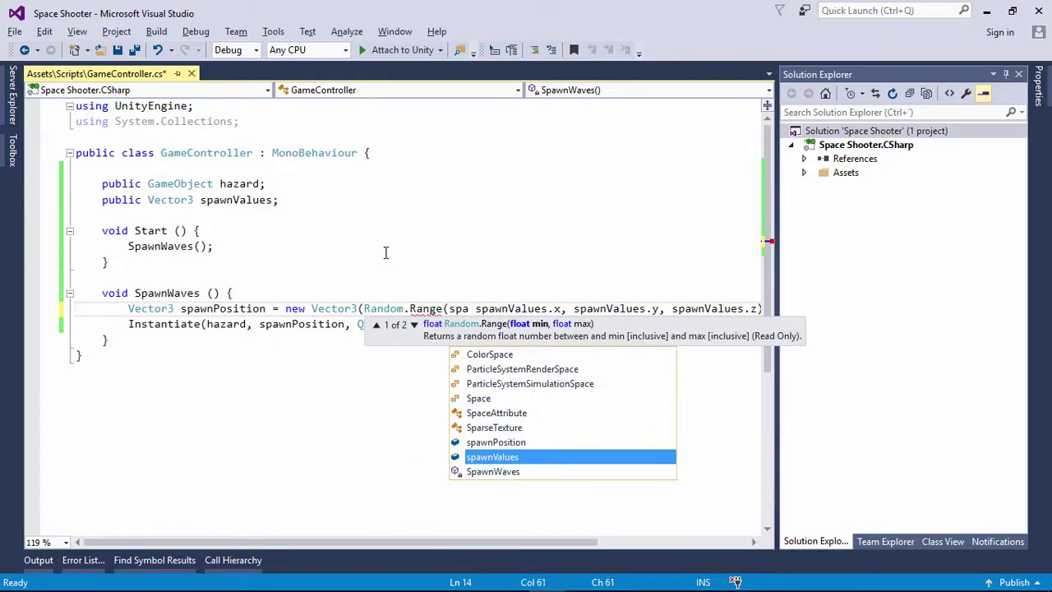
key(Escape)
key(Tab)
text(.)
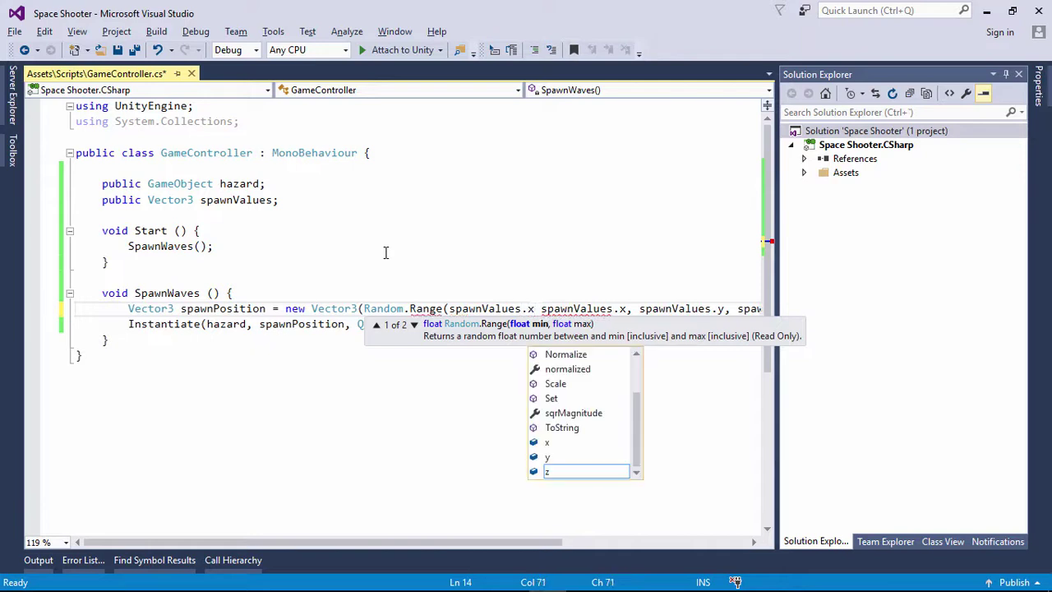
key(Up)
key(Tab)
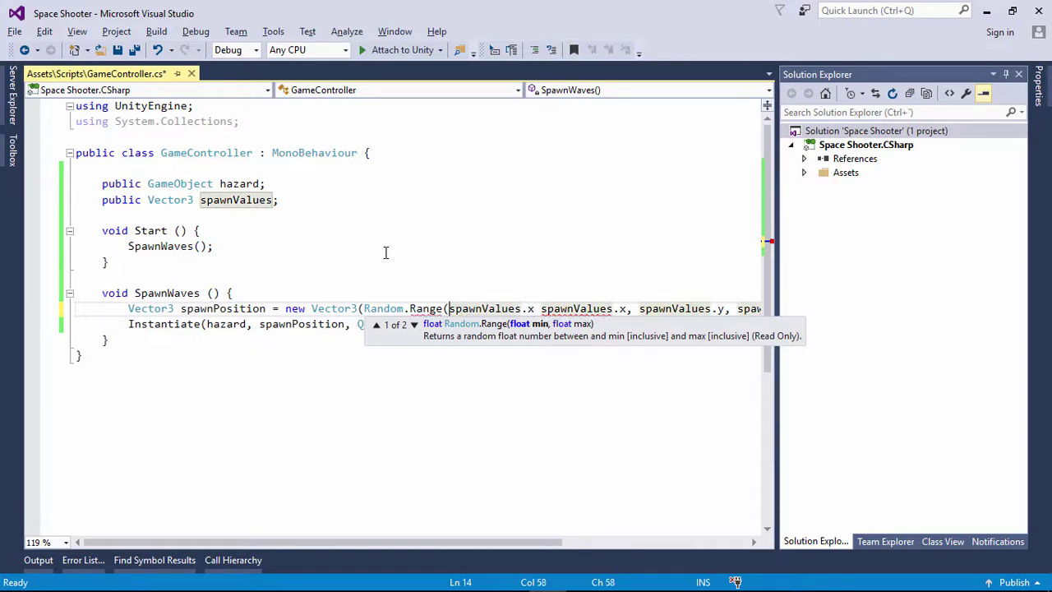
Step: Negate the minimum and close the call to give Random.Range(-spawnValues.x, spawnValues.x)
key(ctrl+Left)
text(-)
key(ctrl+Right)
key(Right)
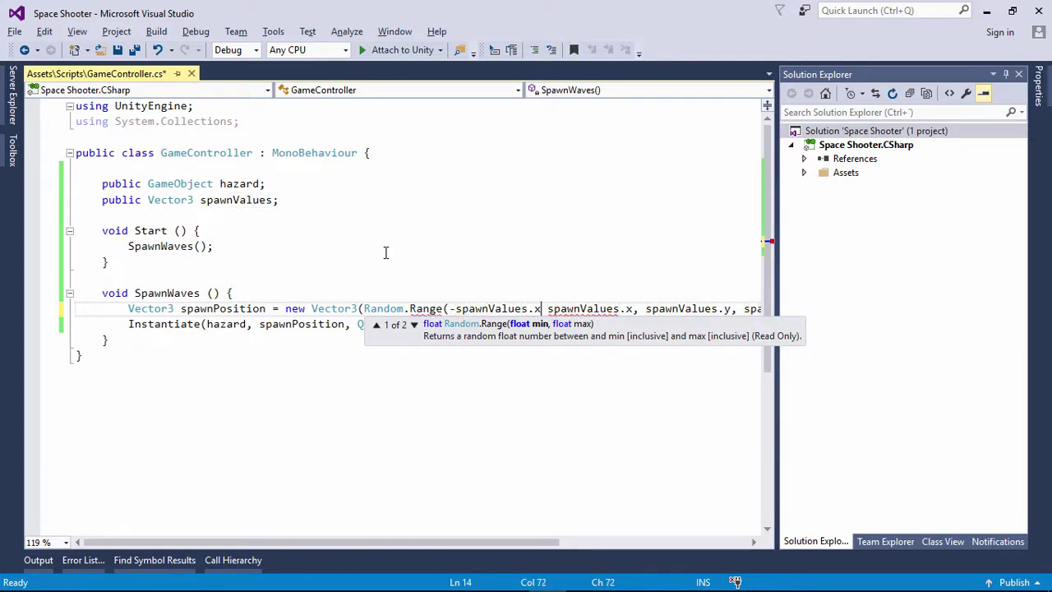
text(,)
key(Right)
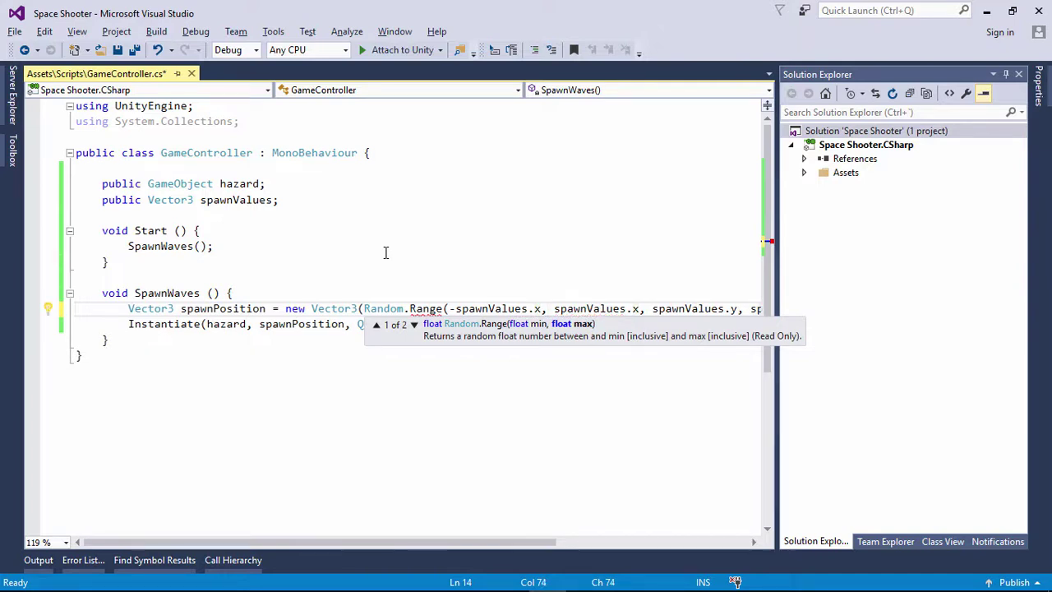
key(ctrl+Right)
key(ctrl+Right)
key(ctrl+Right)
text())
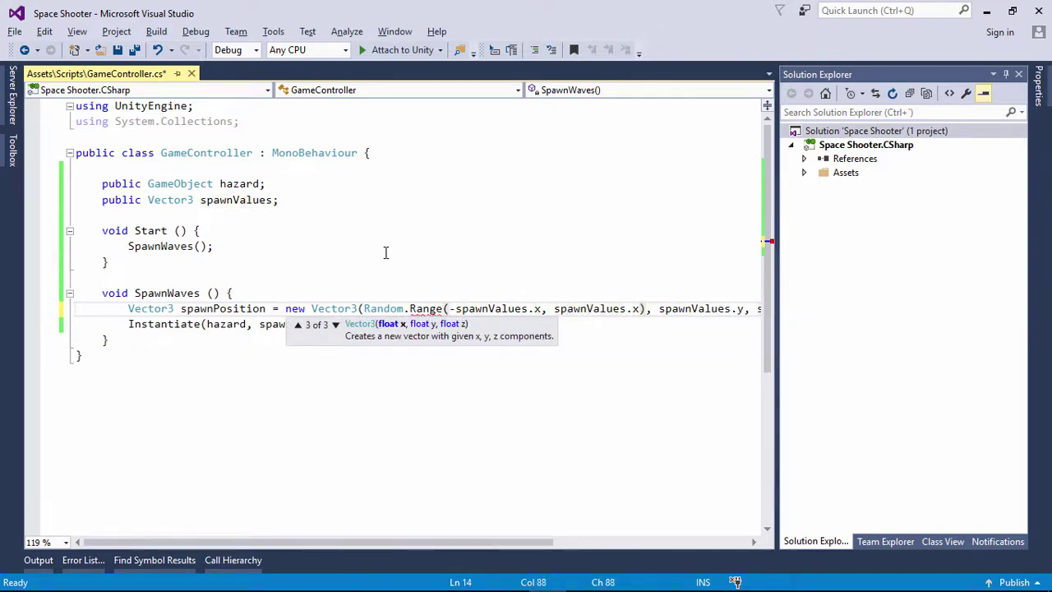
drag(649, 308, 367, 302)
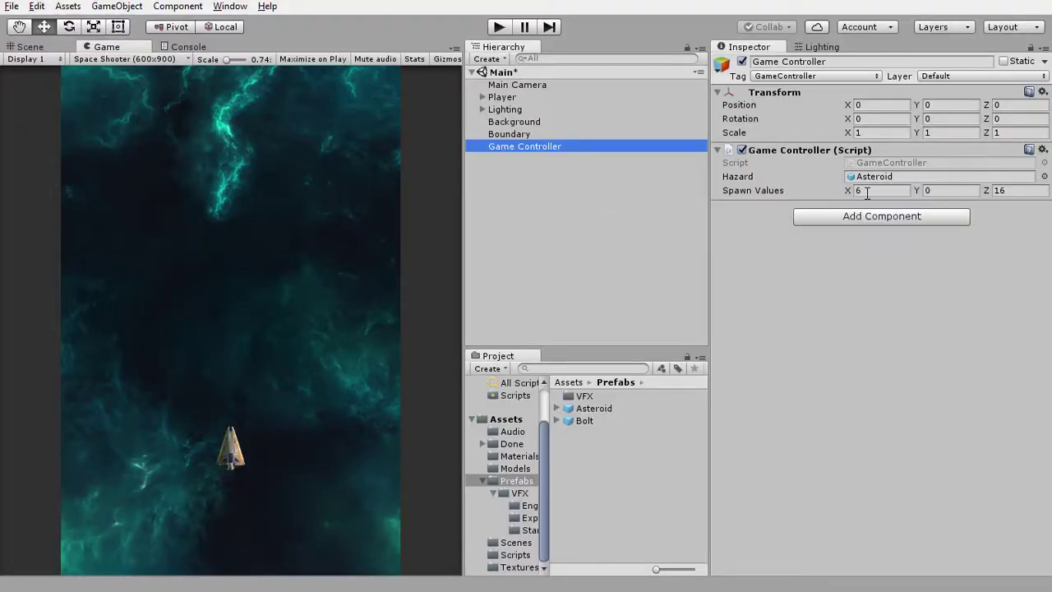
Step: Save GameController.cs with the Random.Range X spawn line and switch back to Unity
key(alt+Tab)
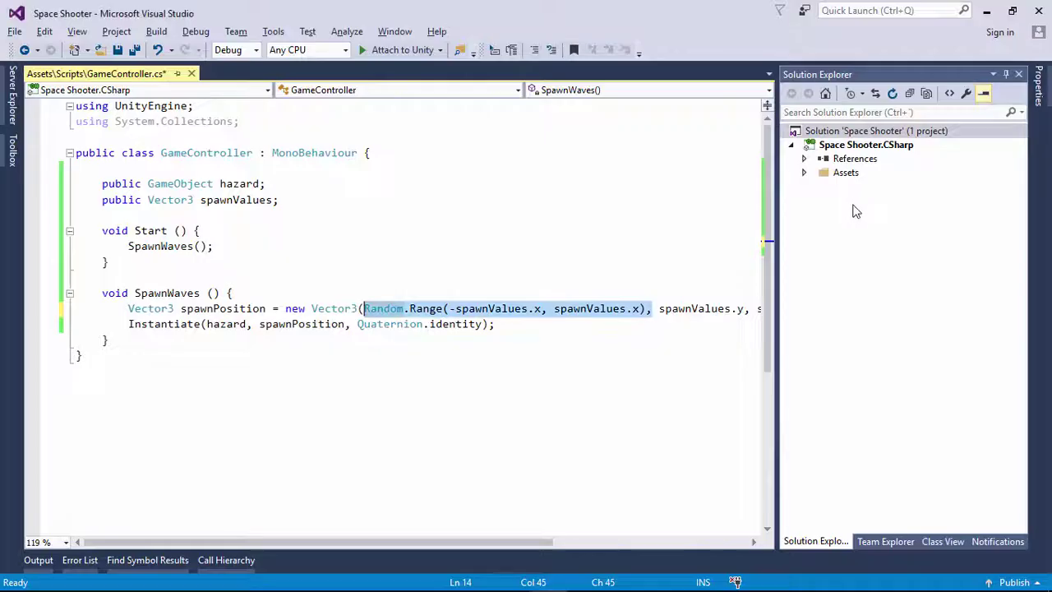
click(469, 246)
key(ctrl+s)
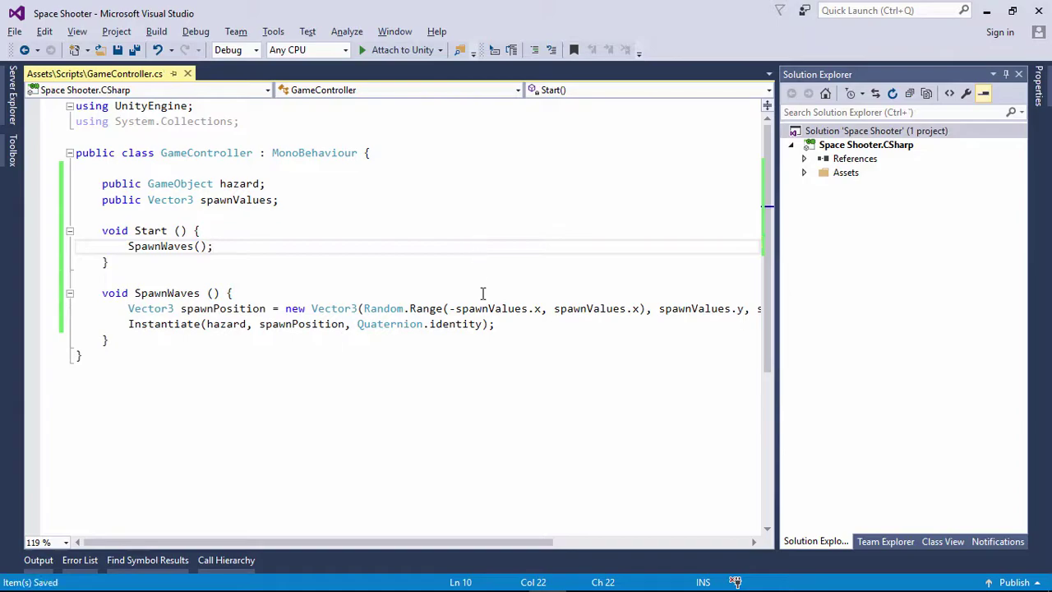
key(alt+Tab)
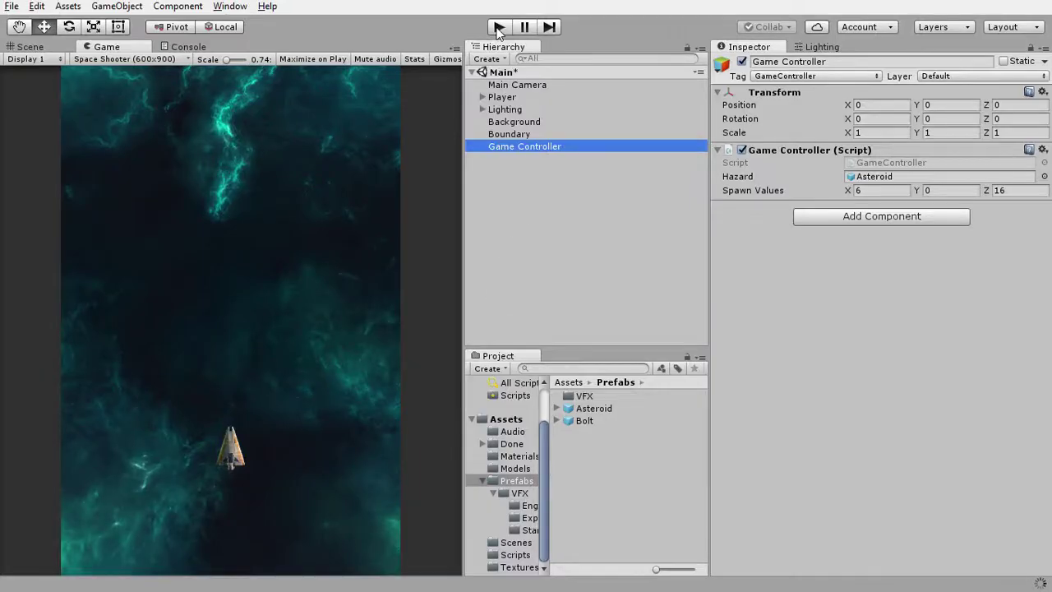
click(498, 27)
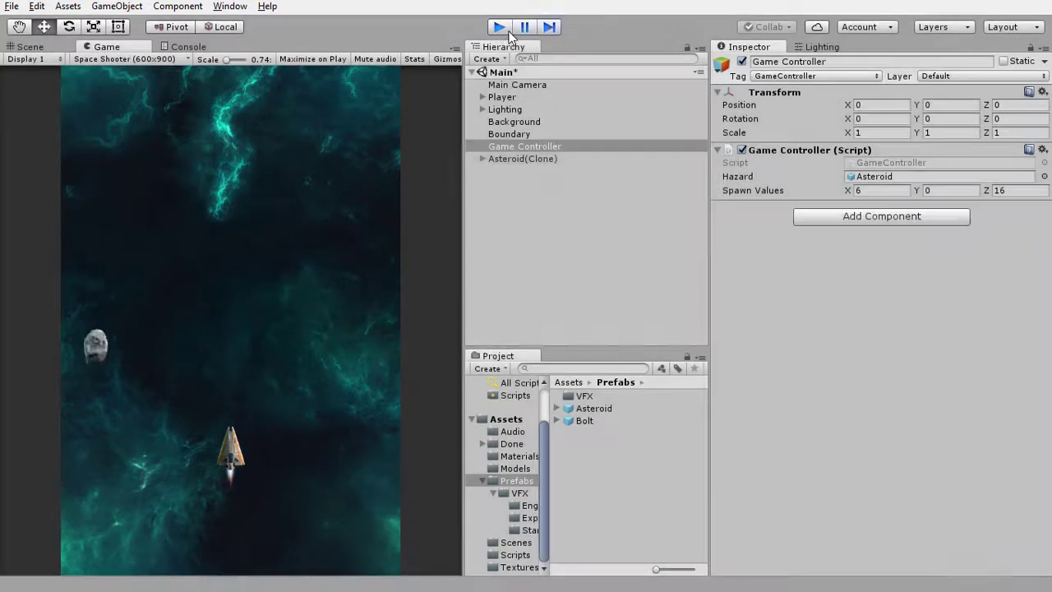
click(502, 28)
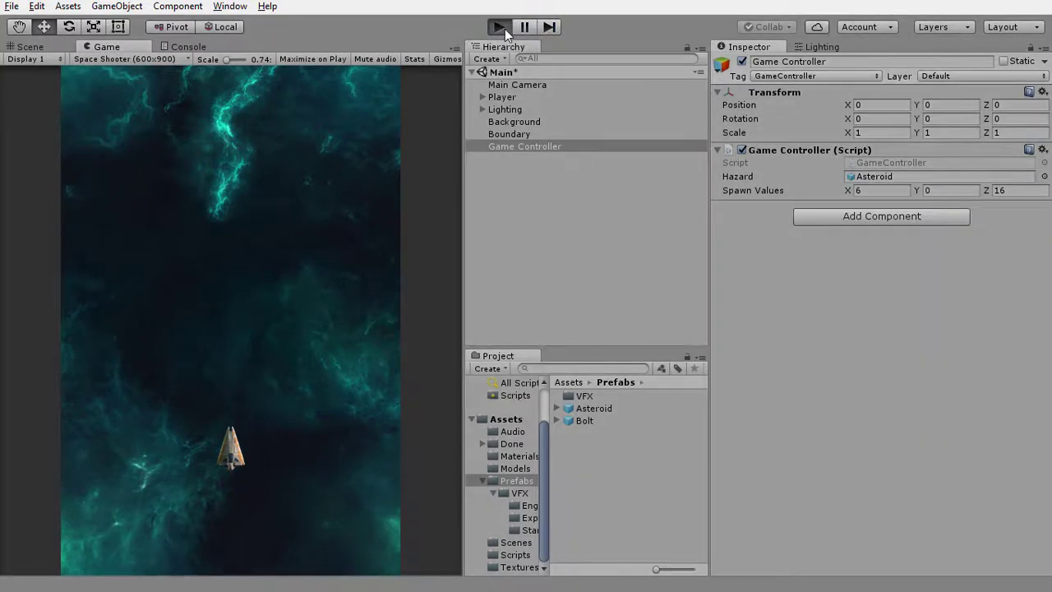
click(504, 28)
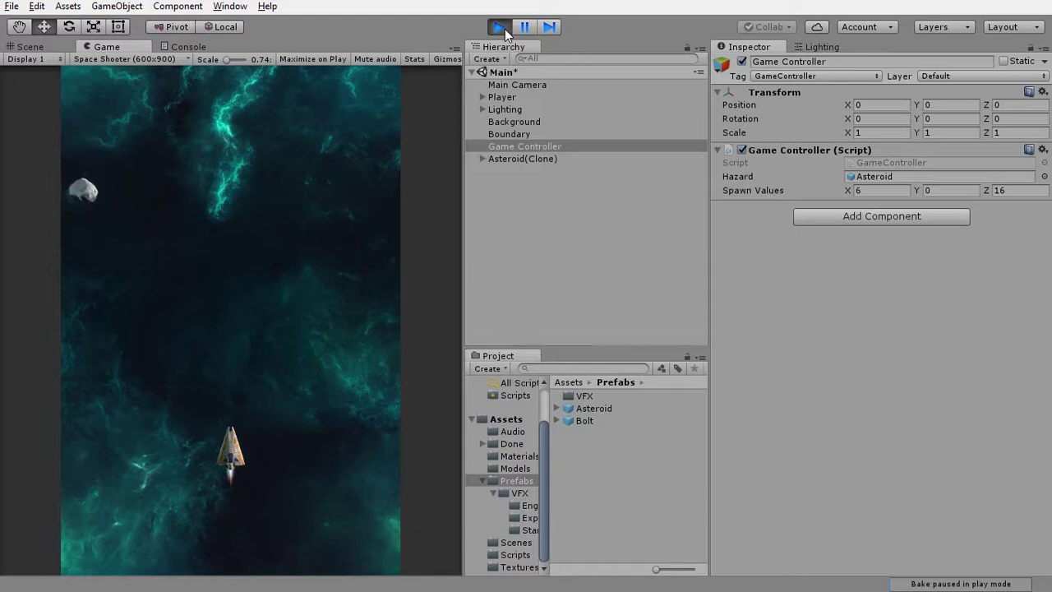
click(505, 29)
click(498, 28)
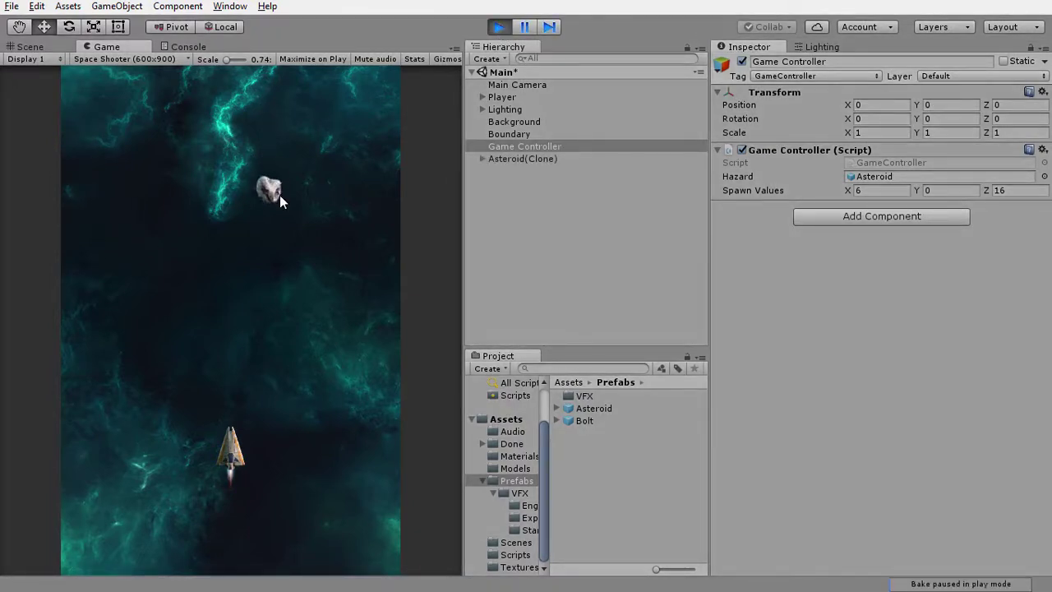
click(498, 28)
click(498, 28)
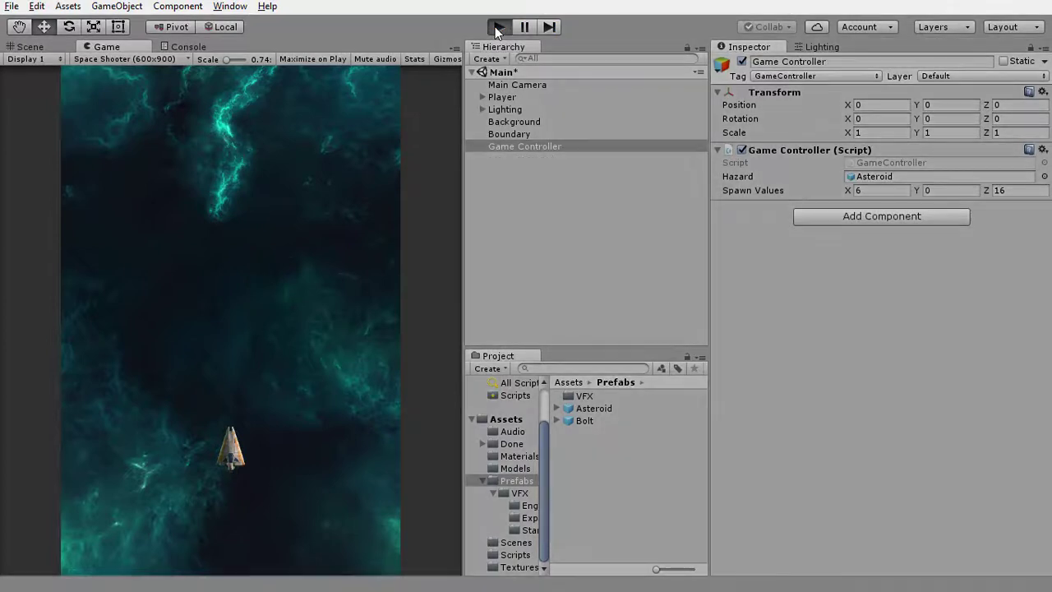
click(498, 28)
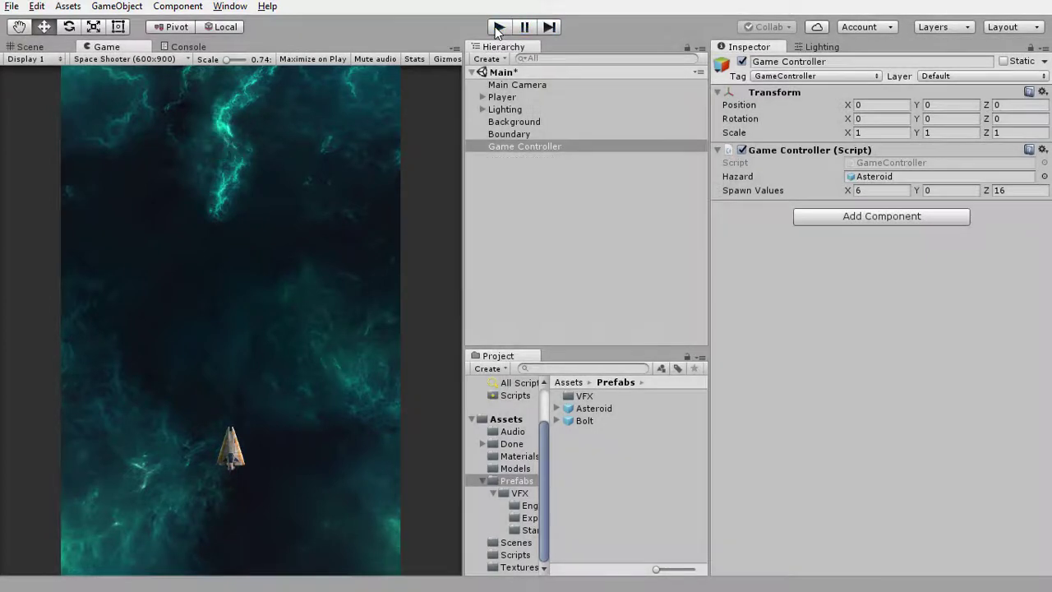
click(498, 28)
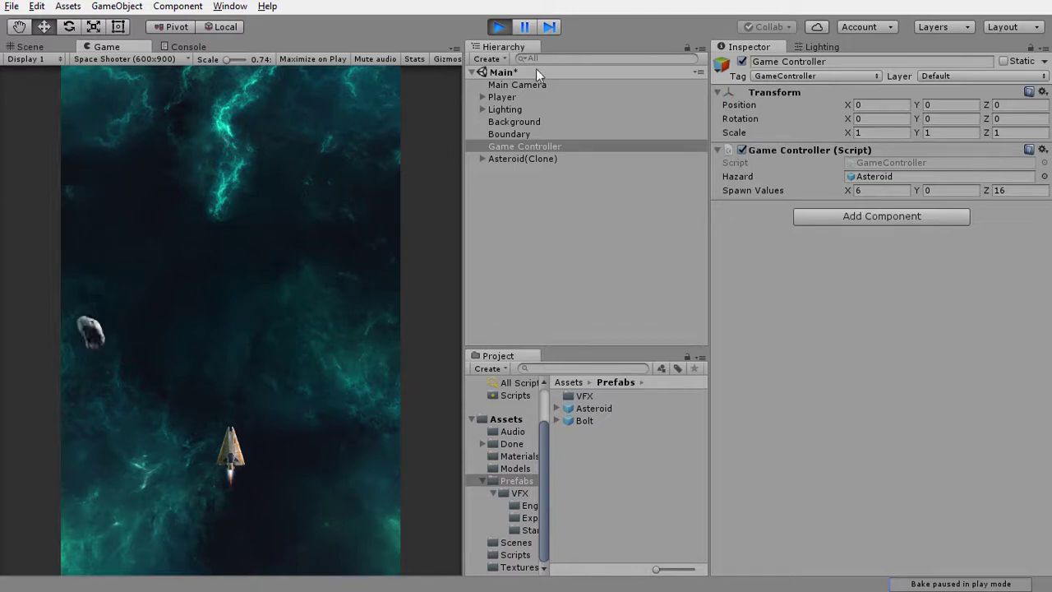
click(498, 27)
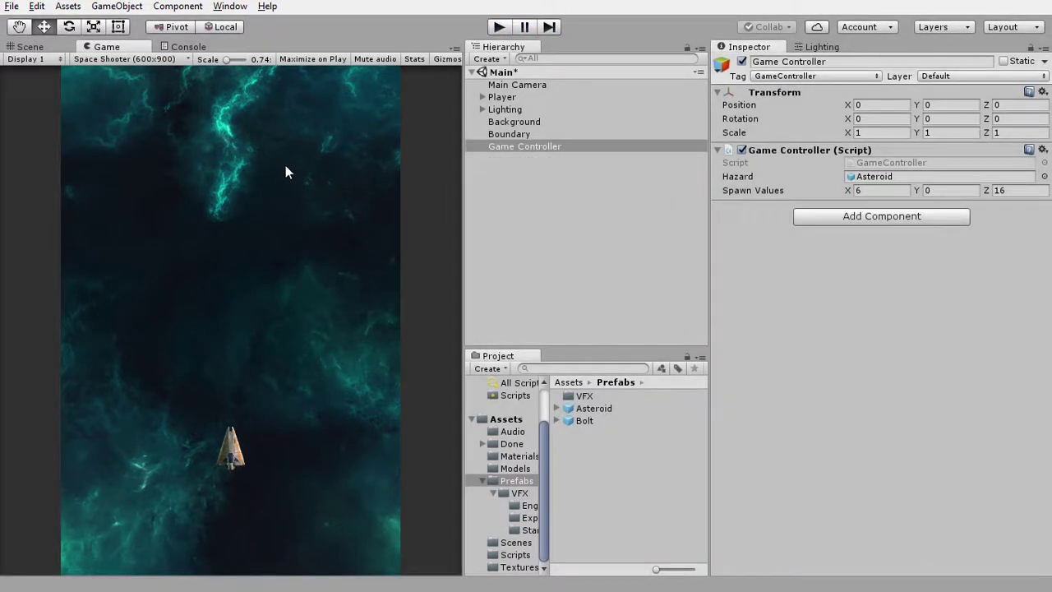
click(500, 28)
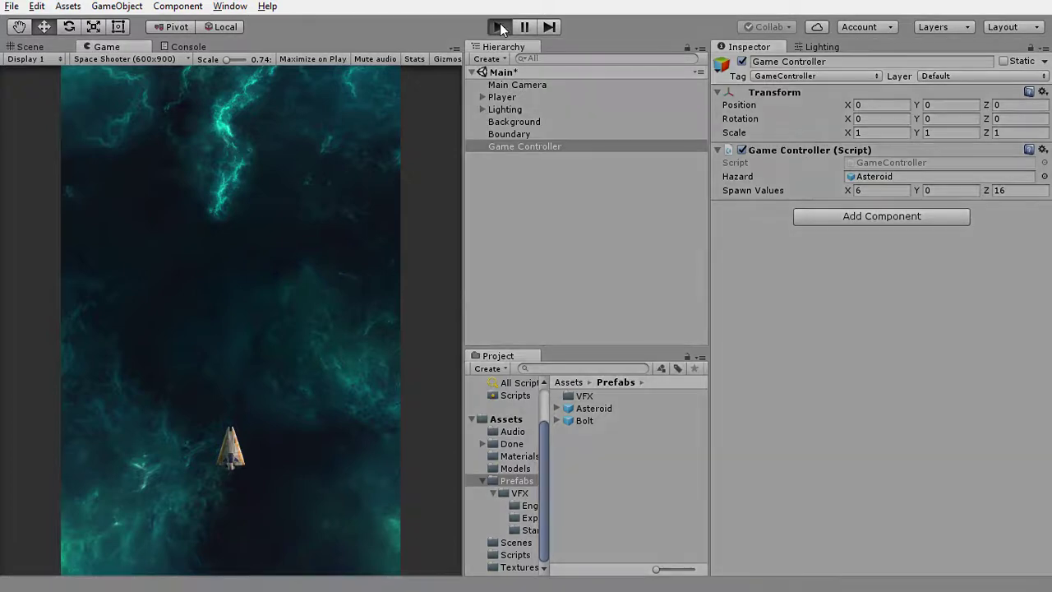
click(501, 28)
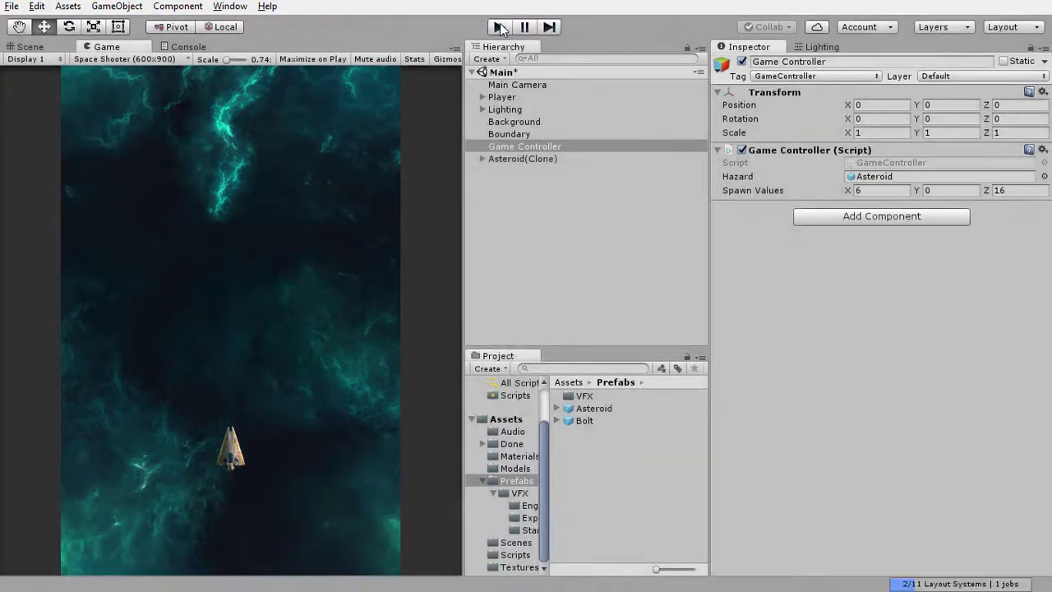
click(501, 28)
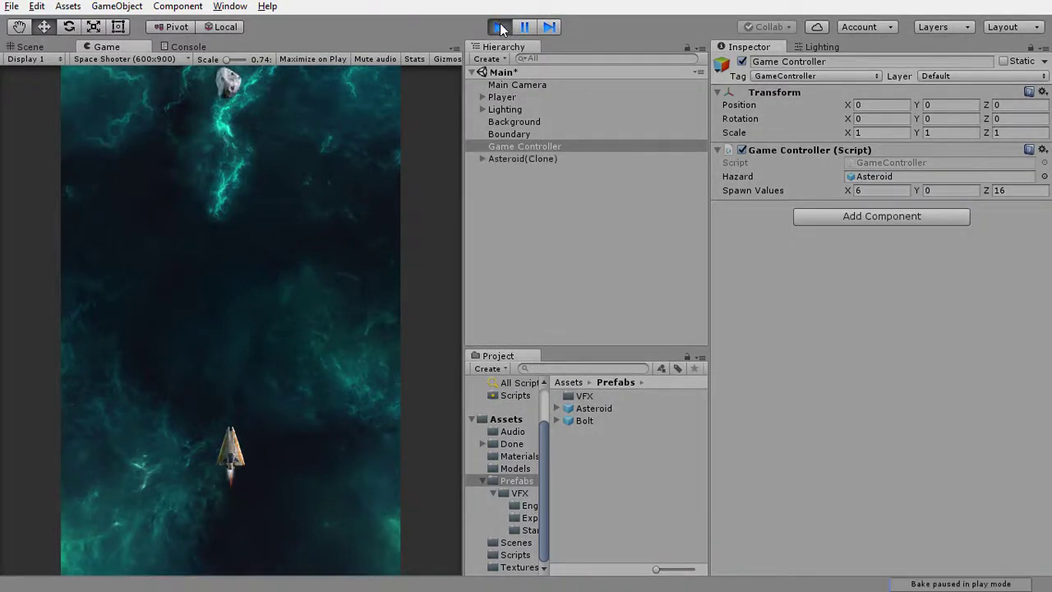
click(499, 29)
click(497, 29)
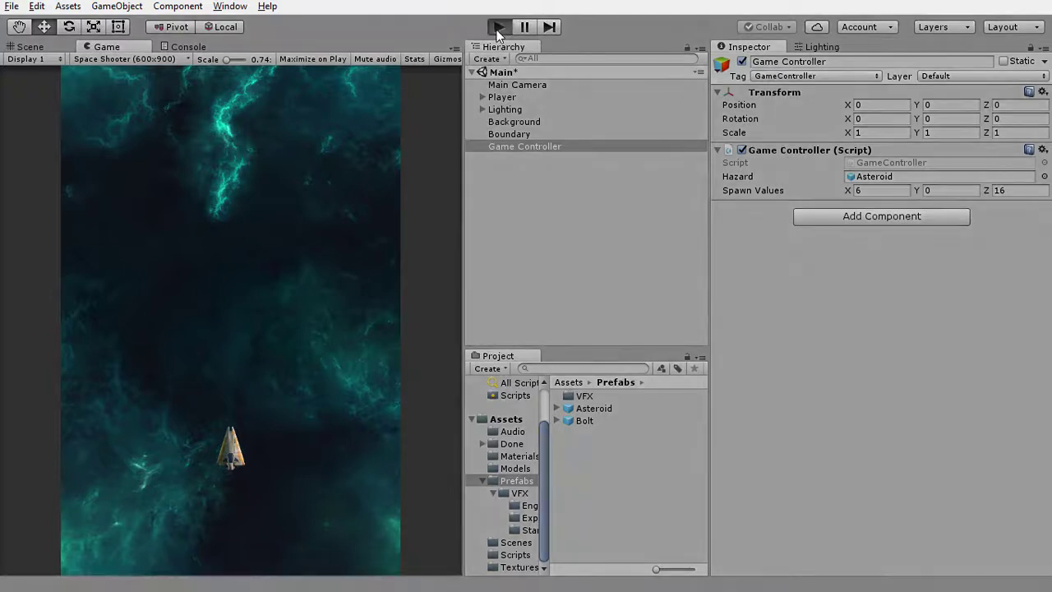
click(499, 29)
click(498, 29)
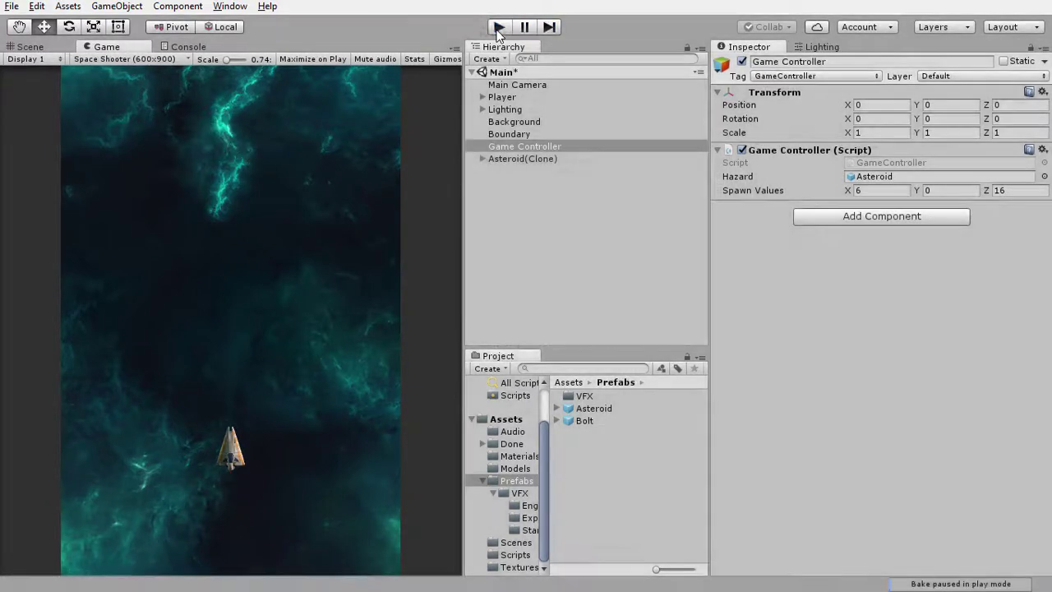
click(497, 29)
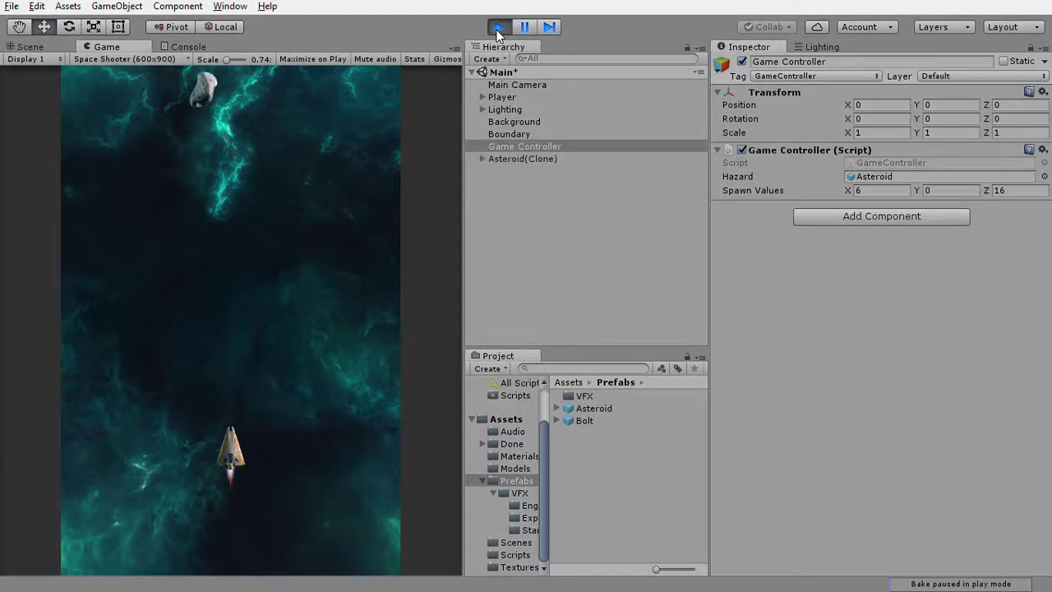
click(498, 29)
click(497, 28)
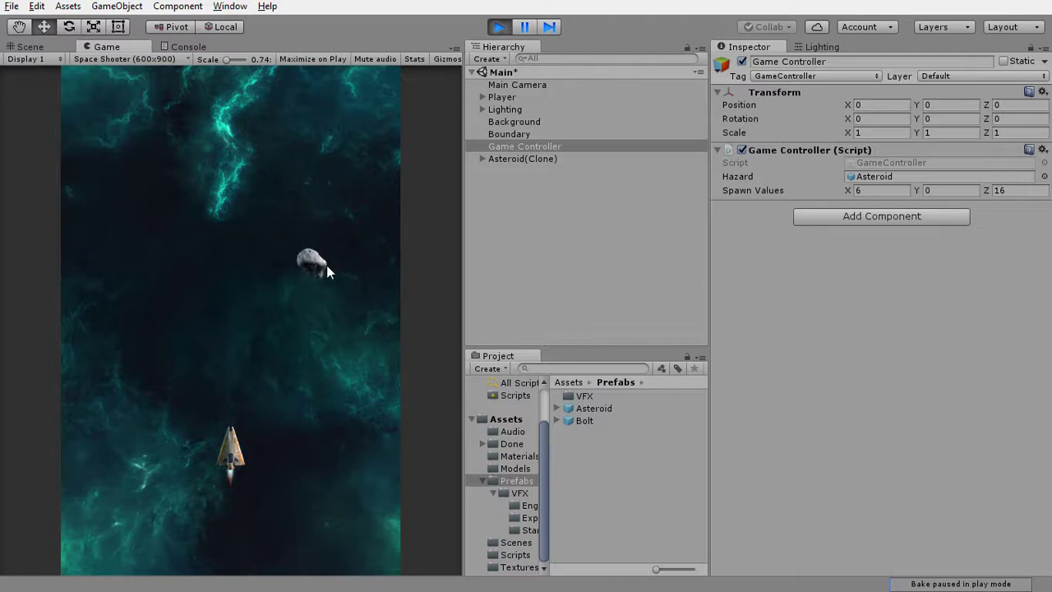
click(499, 27)
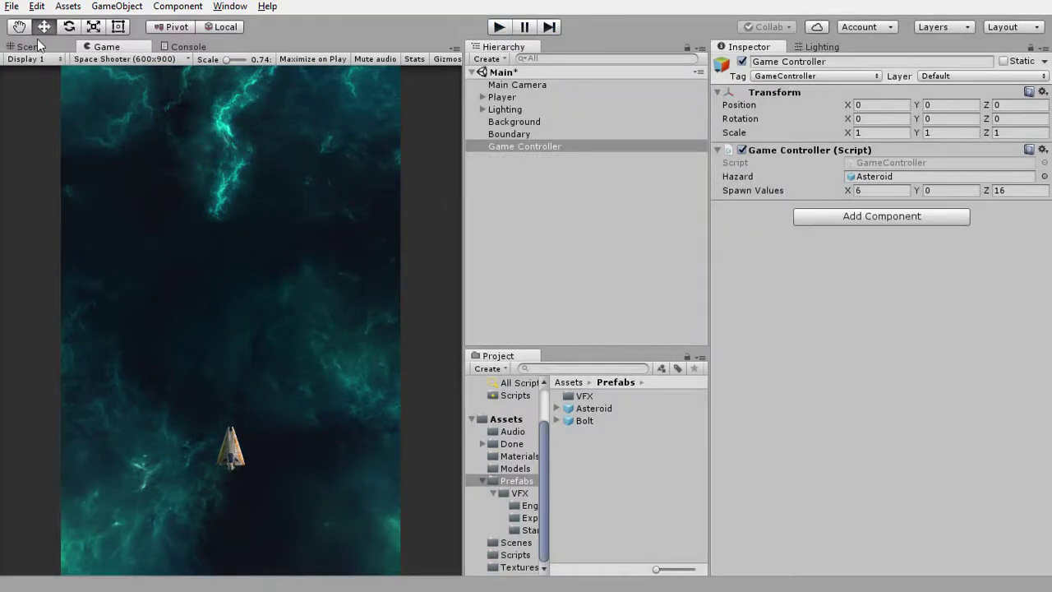
Step: Save the Main scene, then save the whole project, from the File menu
click(11, 6)
click(48, 63)
click(11, 6)
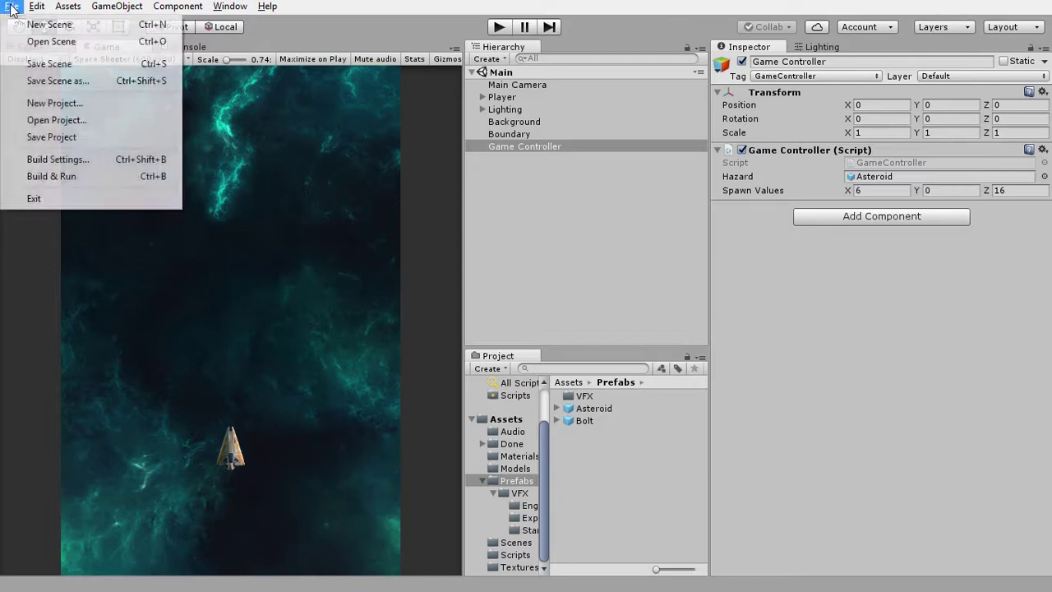
click(49, 137)
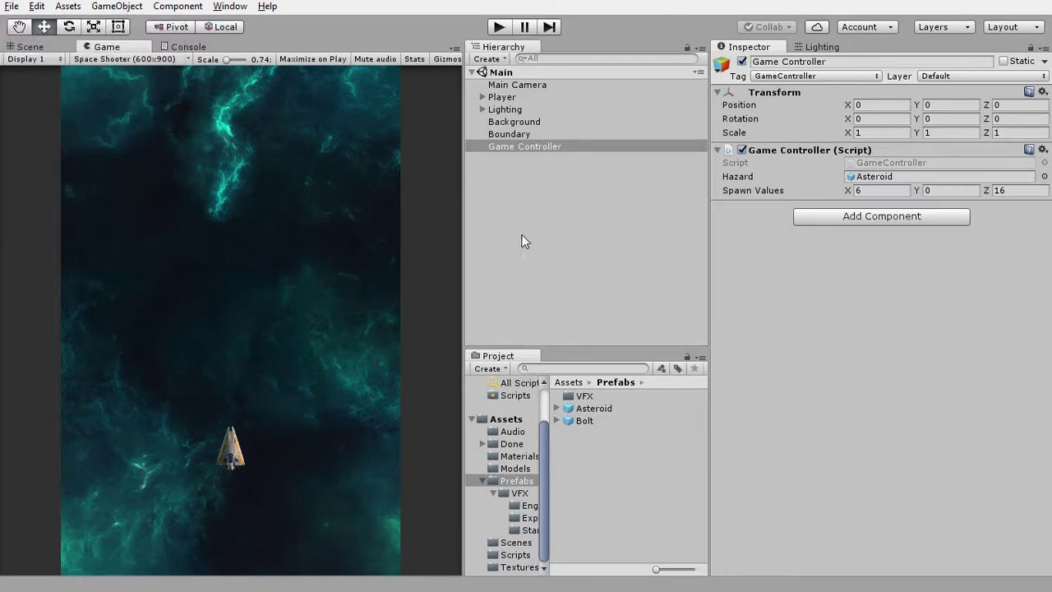